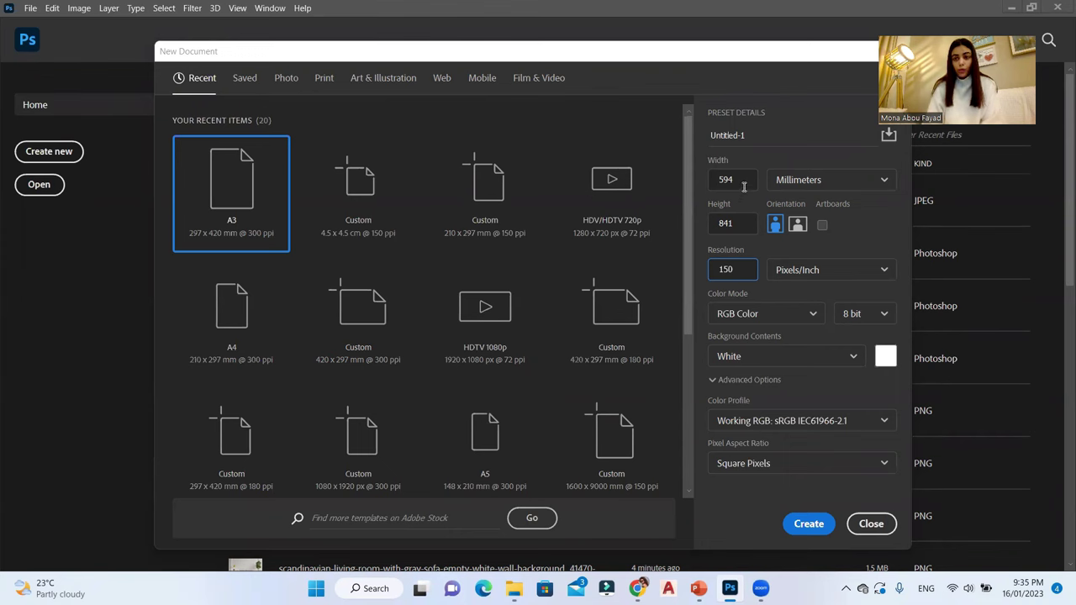
Create a portrait RGB document of 594 x 841 mm at 150 pixels/inch and activate the Move tool
click(743, 185)
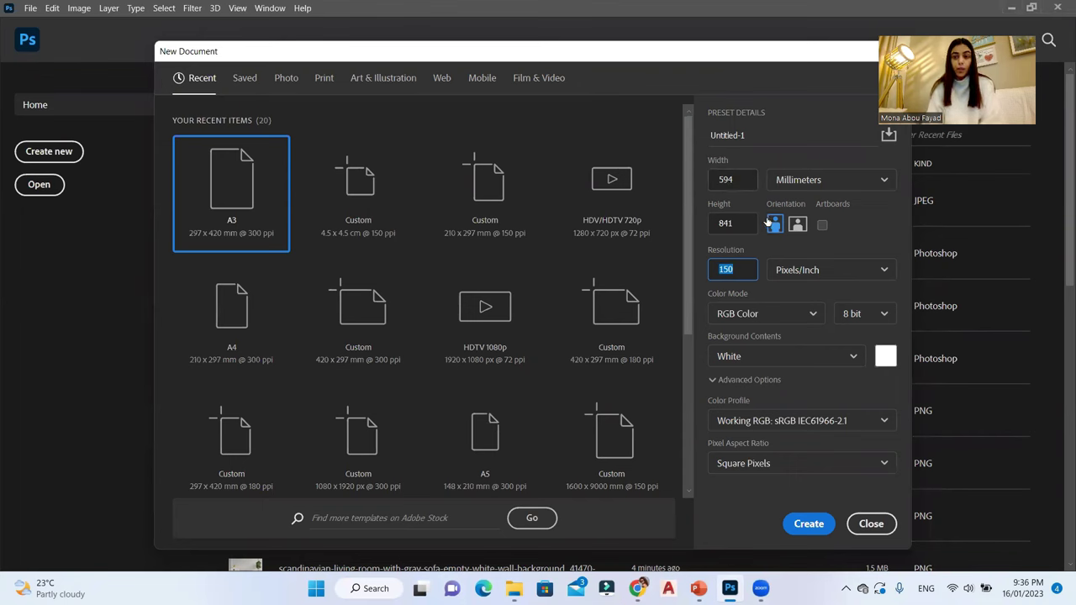
click(739, 271)
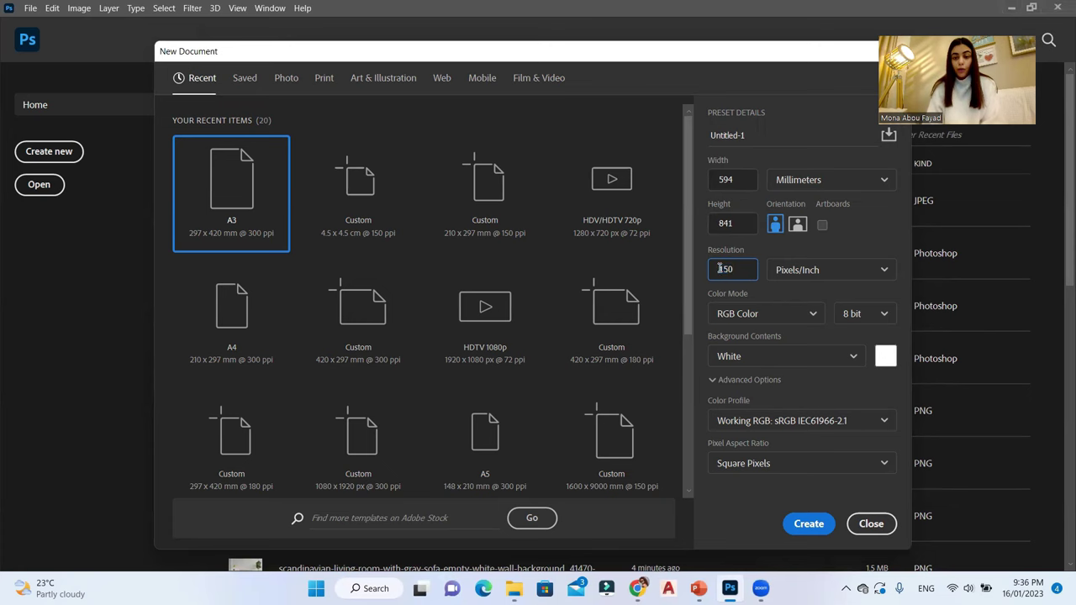
click(808, 523)
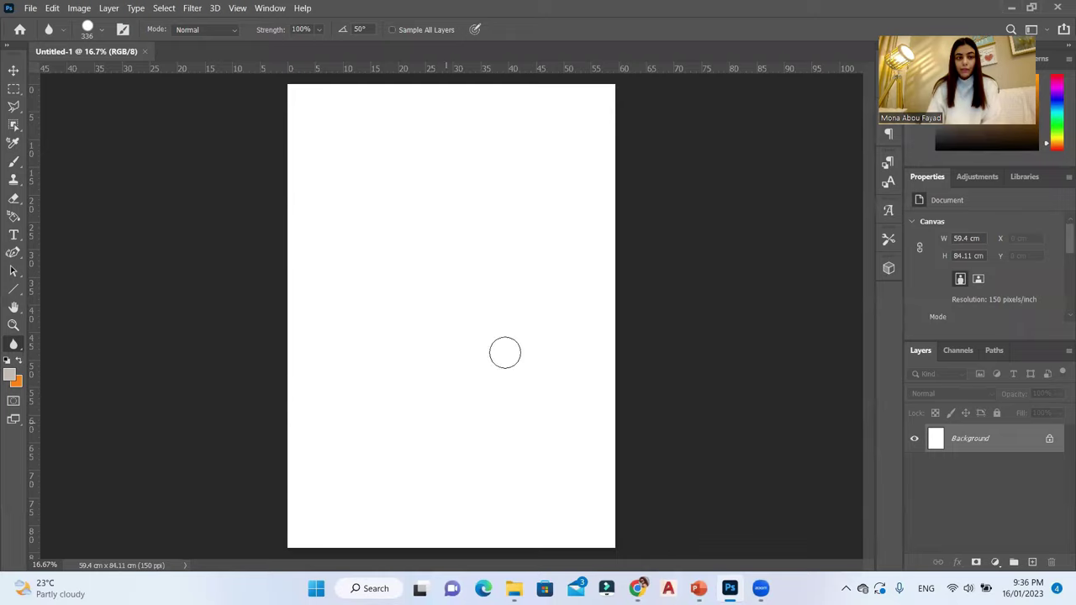
click(13, 74)
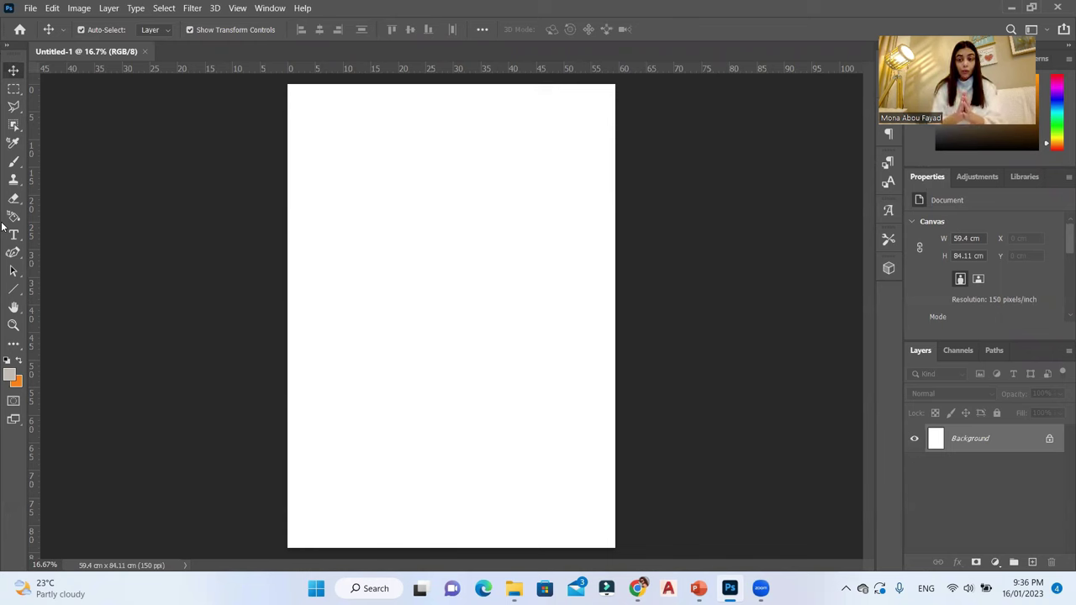
Switch to the PowerPoint slideshow and review the planned poster zones for the title, text, plans and elevations/sections
key(alt+Tab)
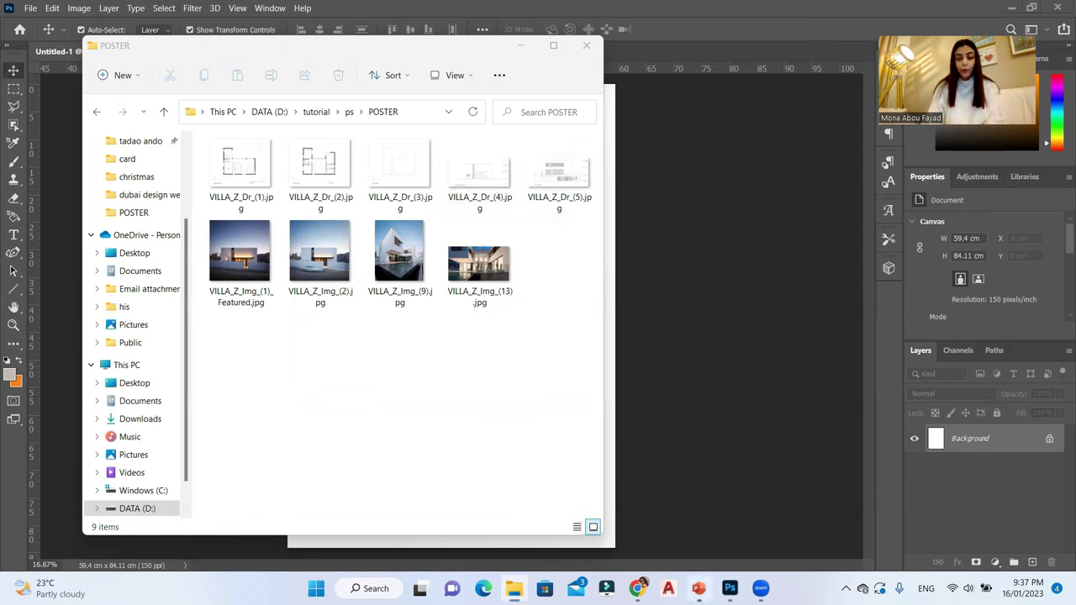
click(698, 588)
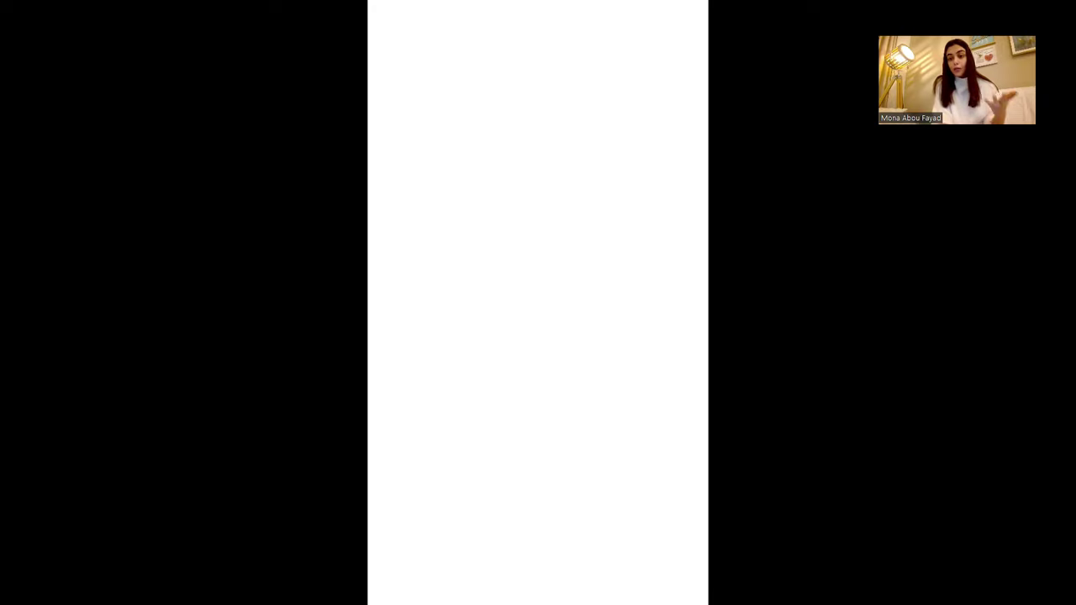
key(Right)
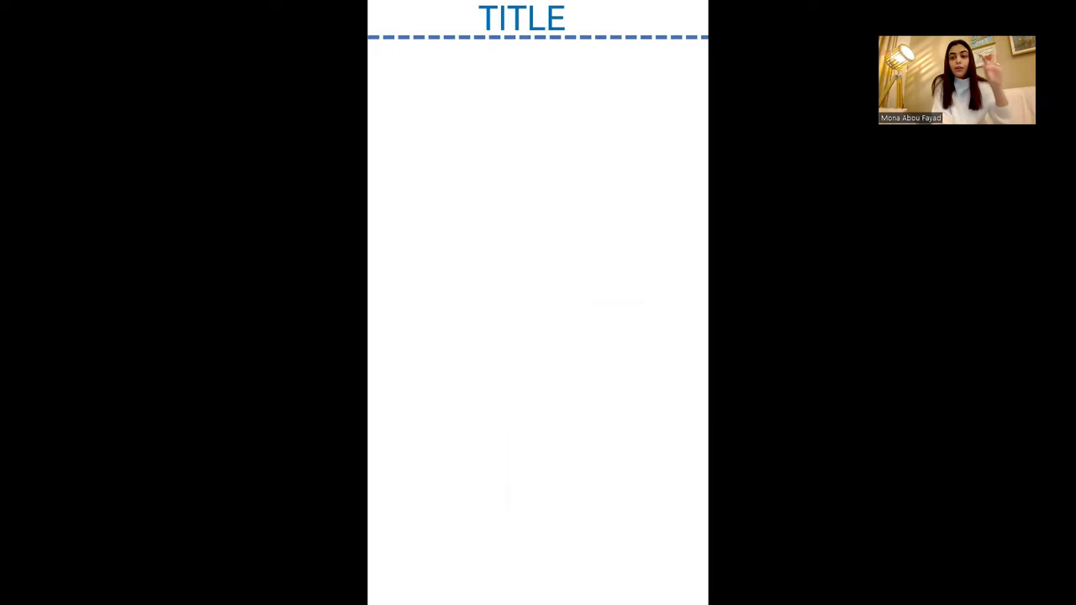
key(Right)
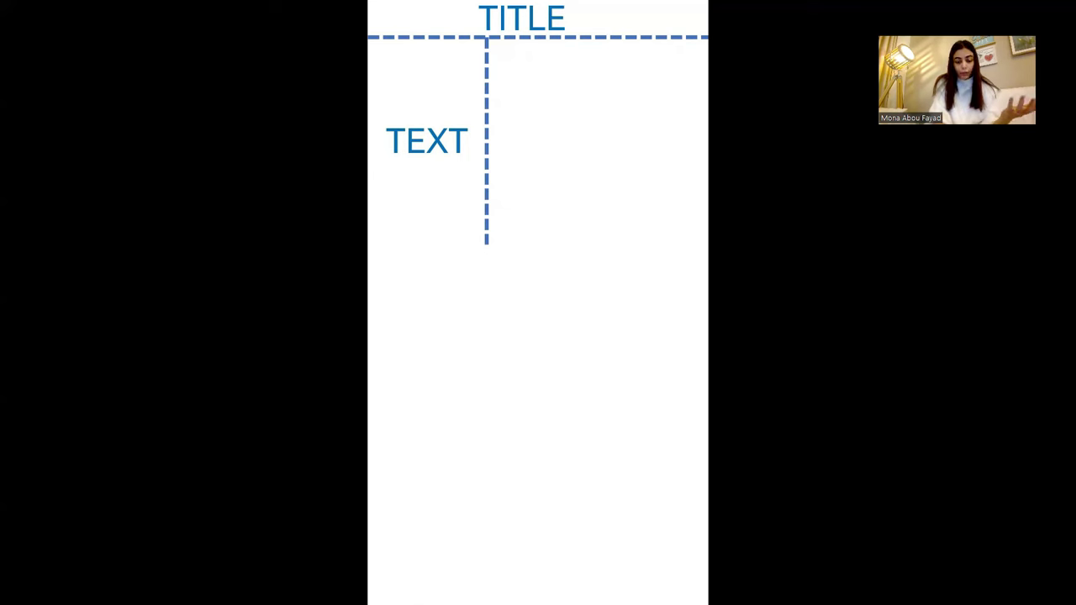
key(Right)
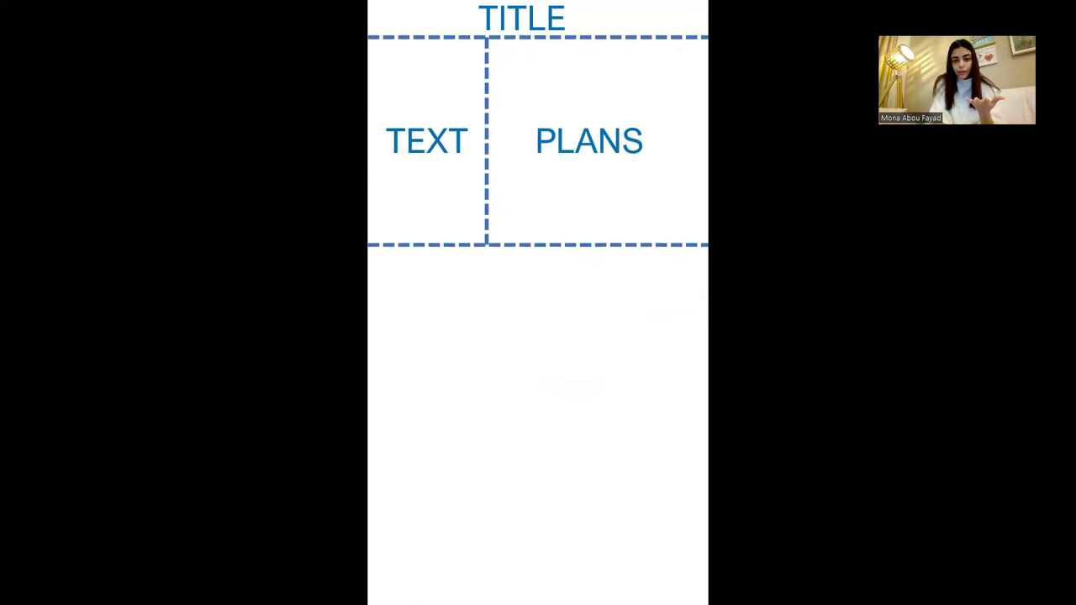
key(Right)
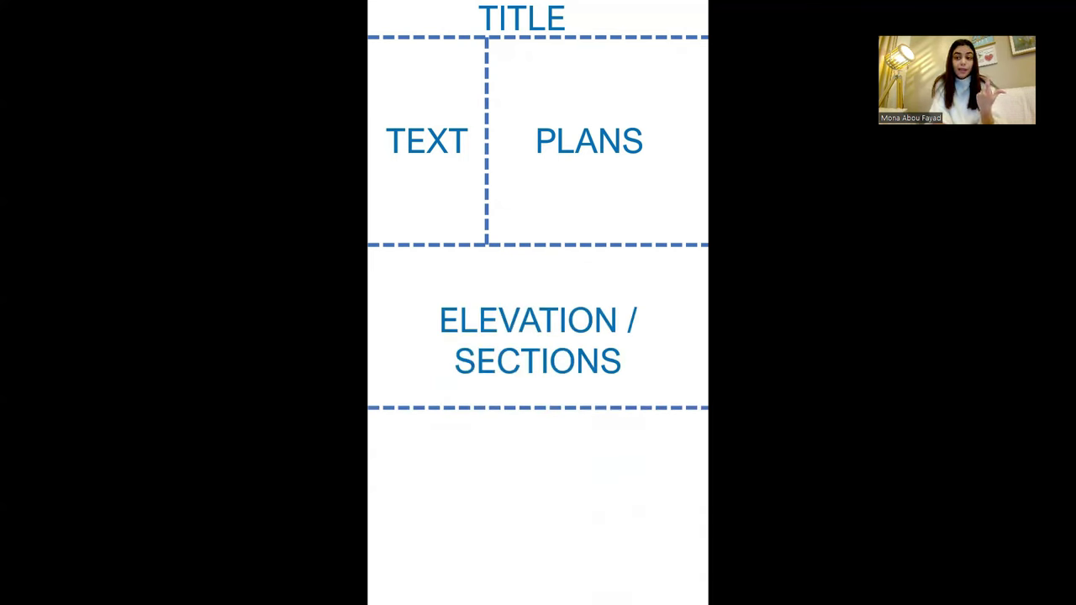
key(Right)
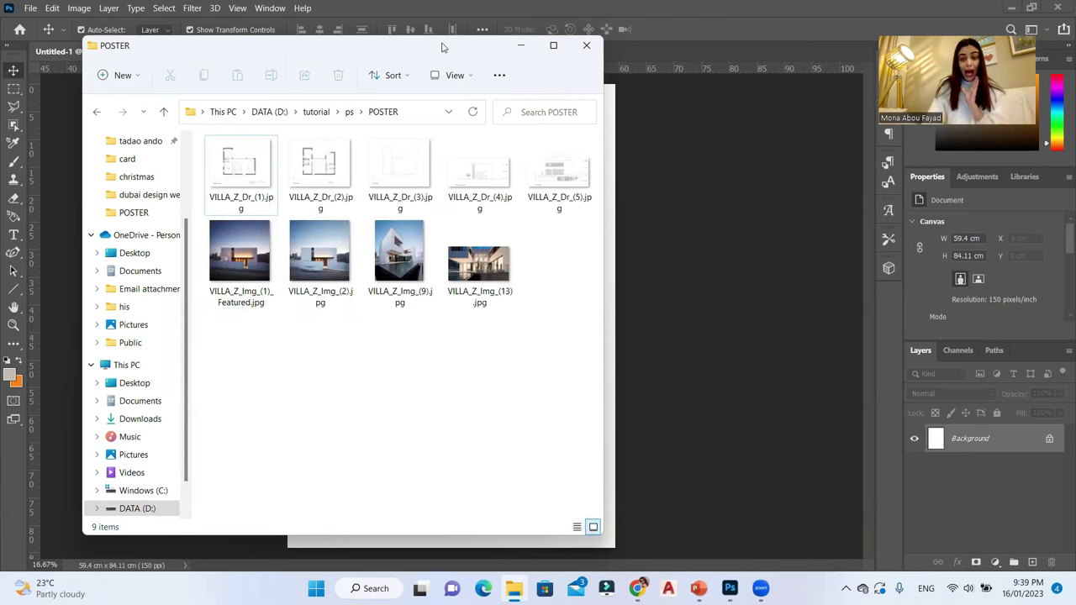
Place VILLA_Z_Img_(1)_Featured.jpg from the POSTER folder, scale it to about 170% to match the page width, and position it over the poster's lower part
drag(443, 47, 700, 148)
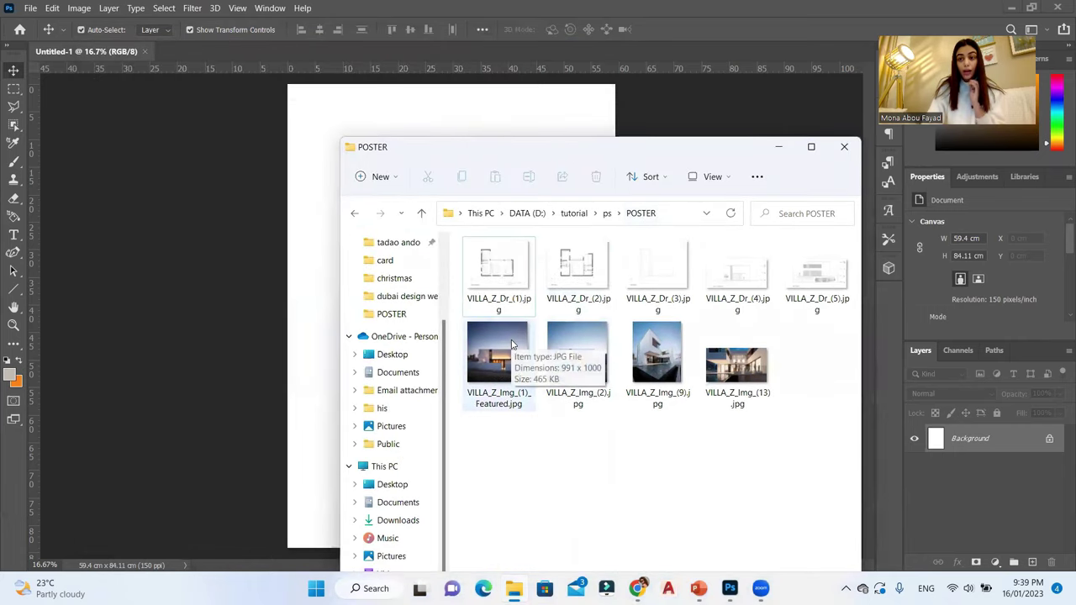
drag(512, 344, 385, 218)
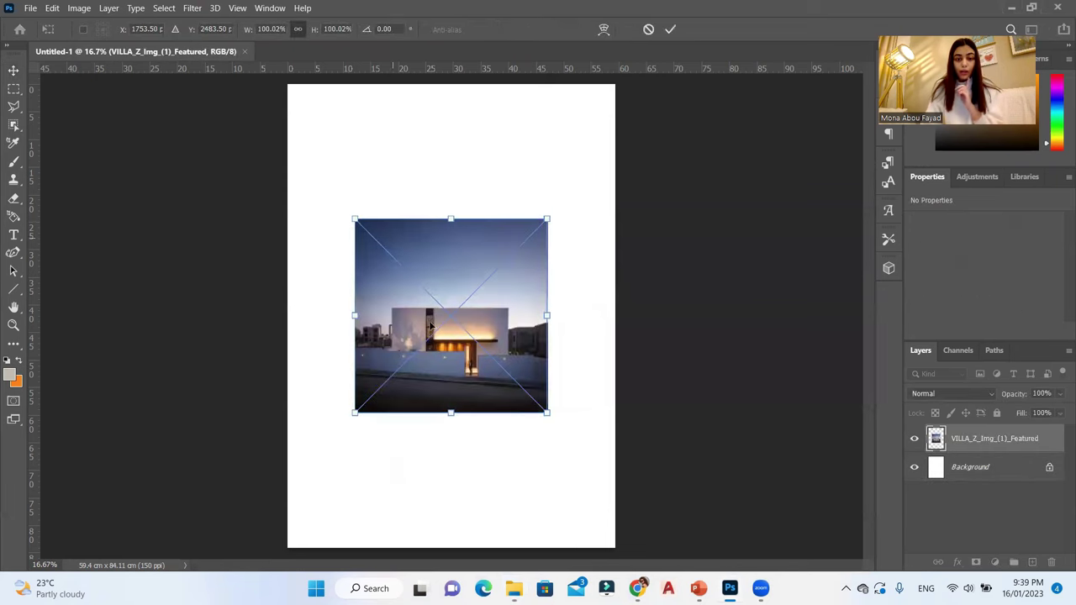
drag(447, 413, 450, 485)
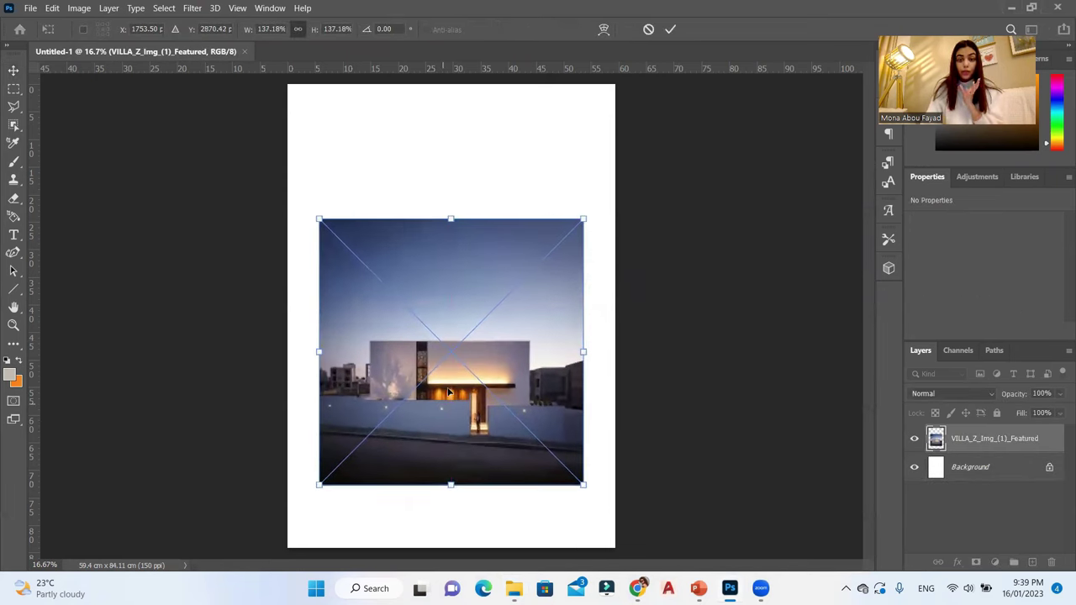
drag(449, 392, 450, 482)
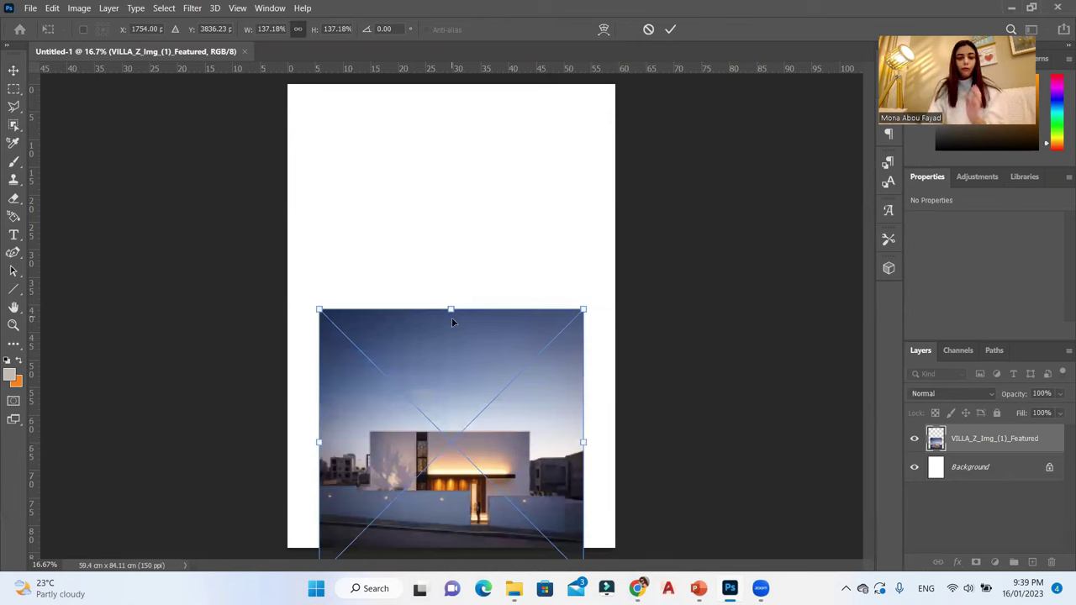
drag(450, 310, 428, 254)
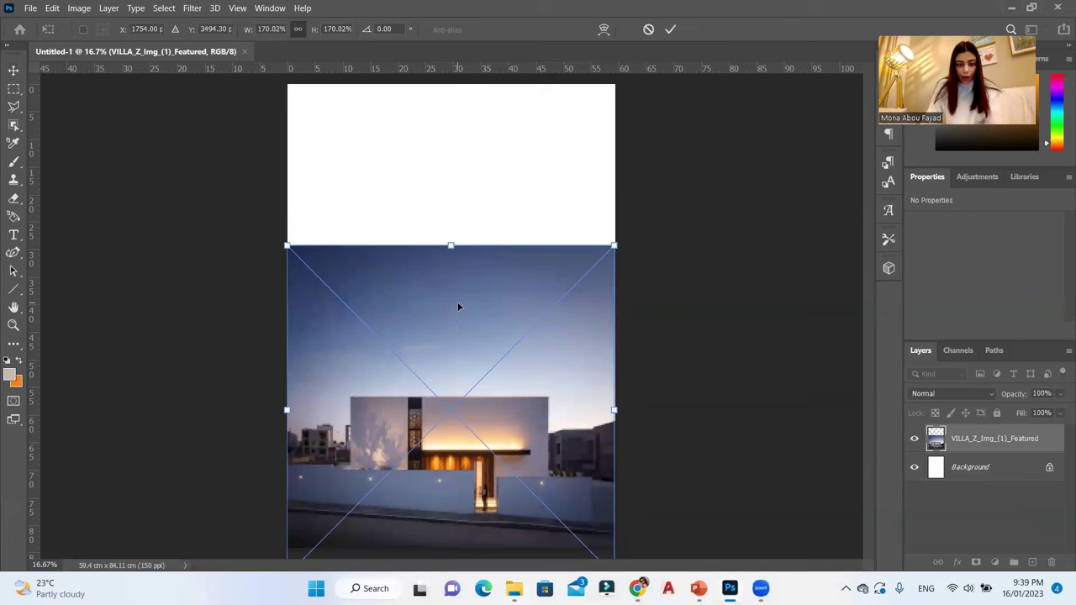
drag(458, 307, 504, 373)
key(Return)
click(472, 359)
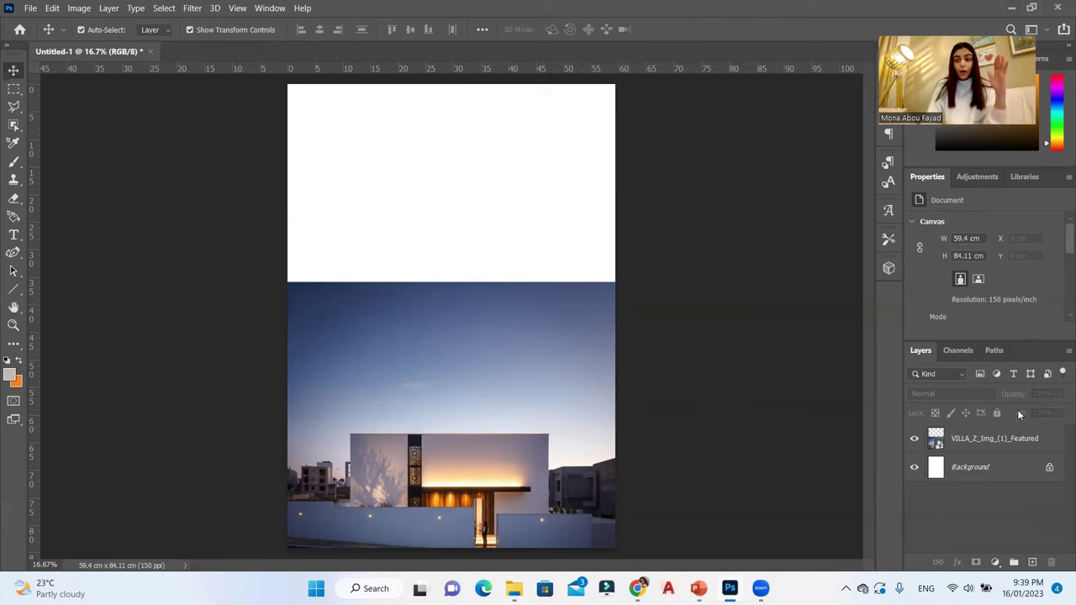
Add a new empty layer and place it directly below the villa image layer
click(1045, 445)
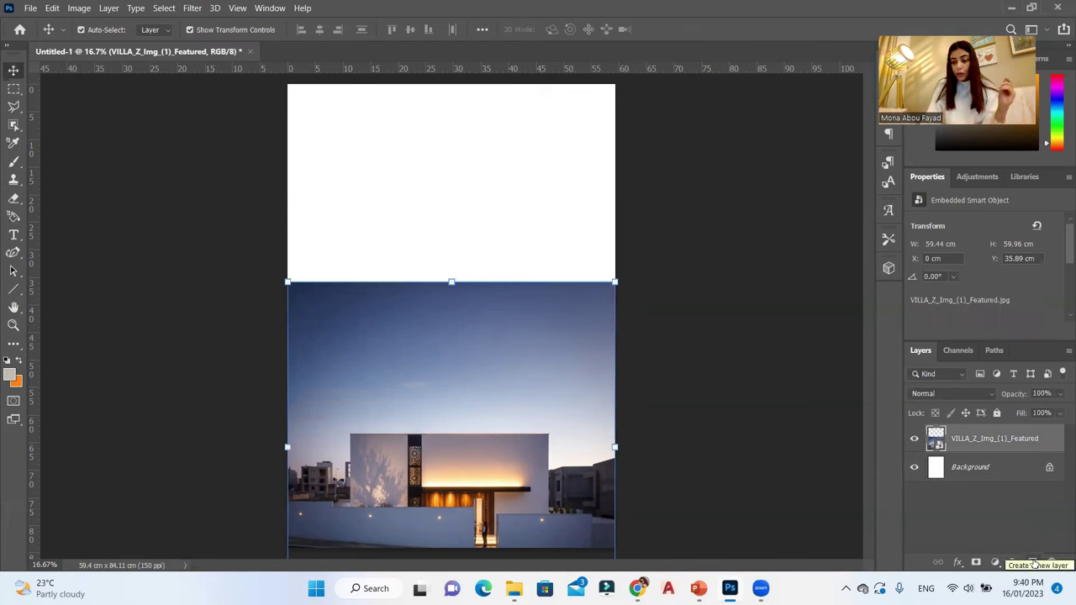
click(1033, 561)
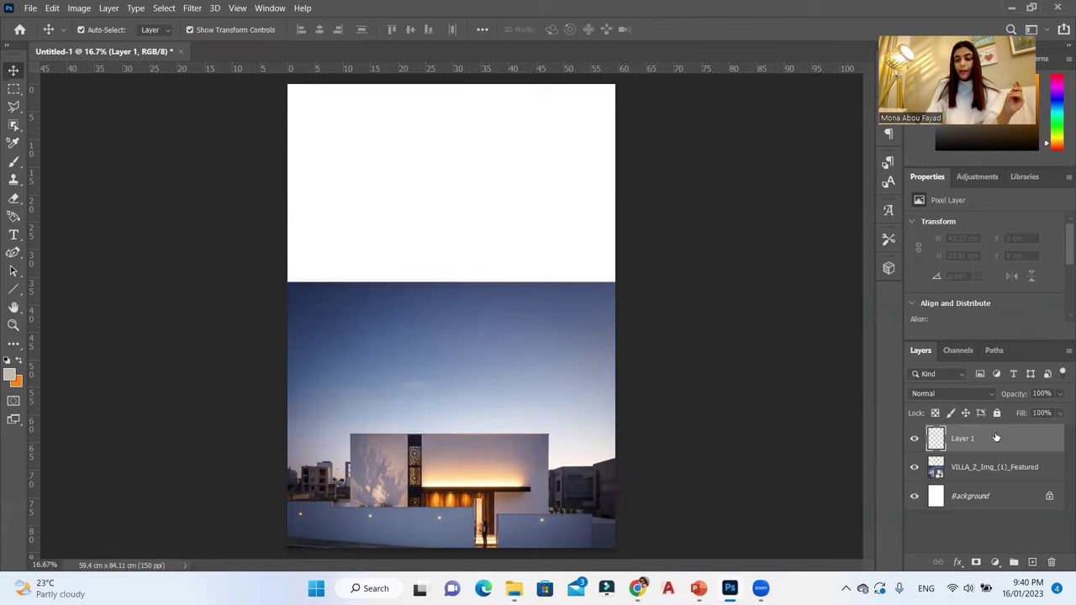
drag(996, 437, 1013, 477)
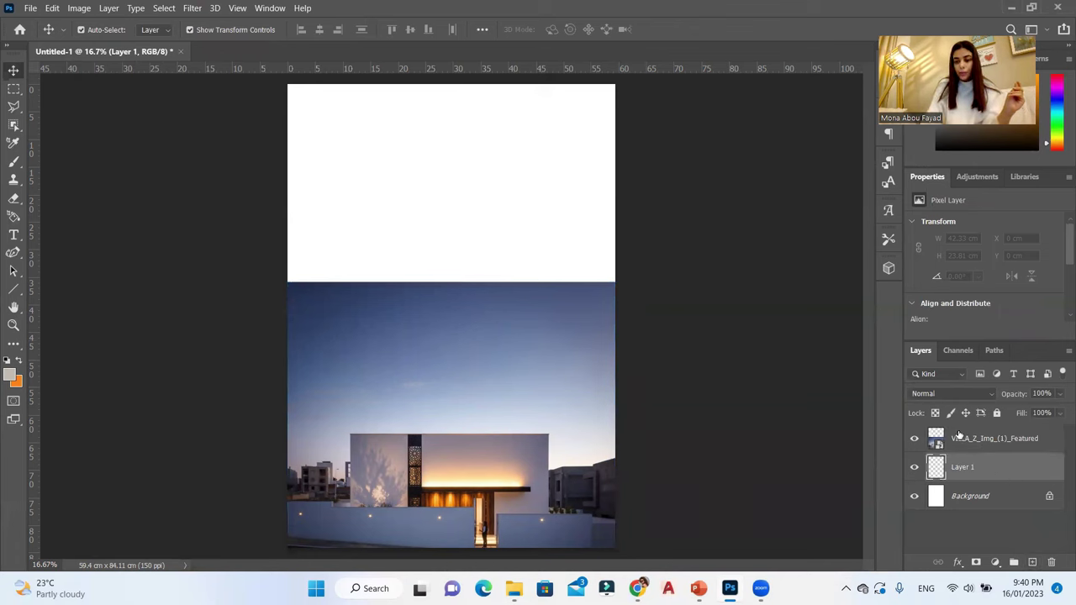
Sample the dark blue from the sky's upper edge and brush it over the blank upper part of the poster on the new layer
click(13, 163)
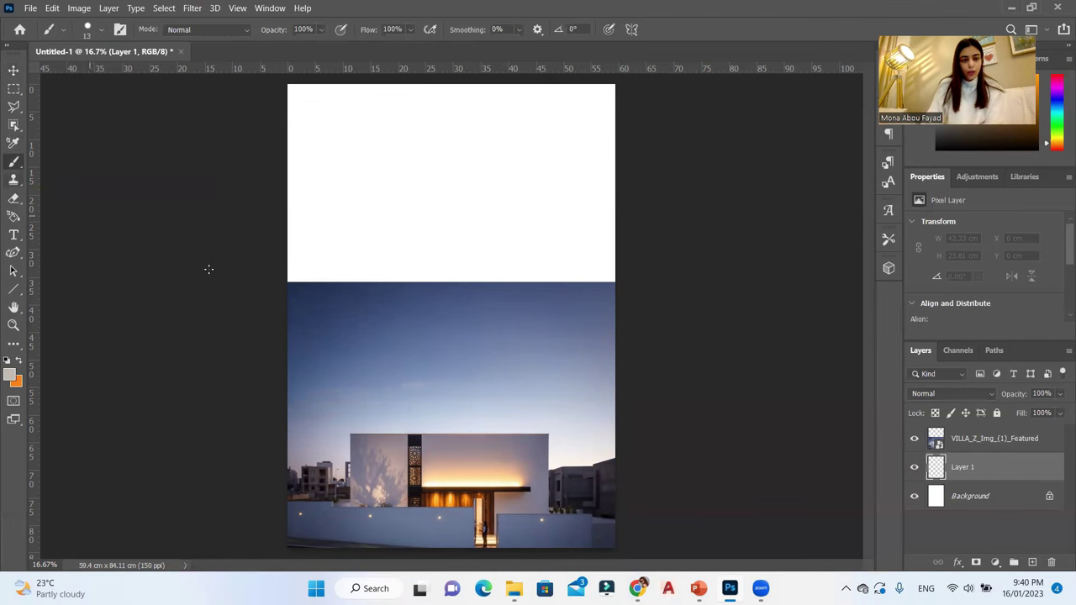
alt+click(295, 280)
alt+click(294, 282)
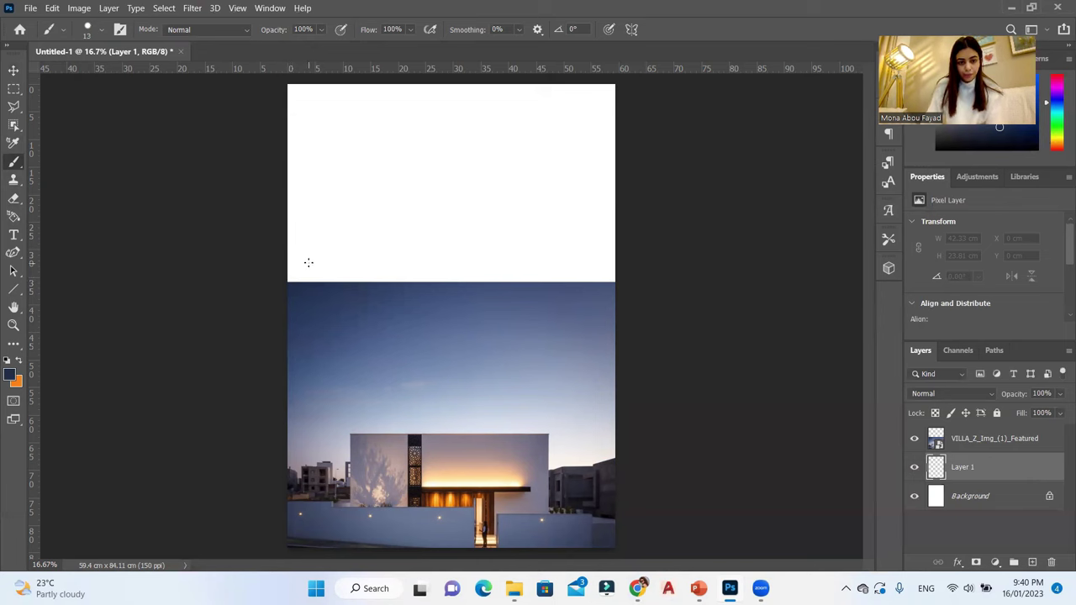
mouse_move(302, 232)
mouse_down()
mouse_move(288, 240)
mouse_move(373, 202)
mouse_move(385, 244)
mouse_move(524, 190)
mouse_move(600, 240)
mouse_move(466, 250)
mouse_move(601, 164)
mouse_move(593, 173)
mouse_move(531, 137)
mouse_move(466, 149)
mouse_move(428, 140)
mouse_move(434, 127)
mouse_move(389, 171)
mouse_move(339, 110)
mouse_move(373, 143)
mouse_move(319, 193)
mouse_move(329, 224)
mouse_move(459, 249)
mouse_move(657, 248)
mouse_move(526, 276)
mouse_move(260, 293)
mouse_move(394, 317)
mouse_move(623, 288)
mouse_move(1032, 433)
mouse_move(389, 317)
mouse_move(297, 352)
mouse_up()
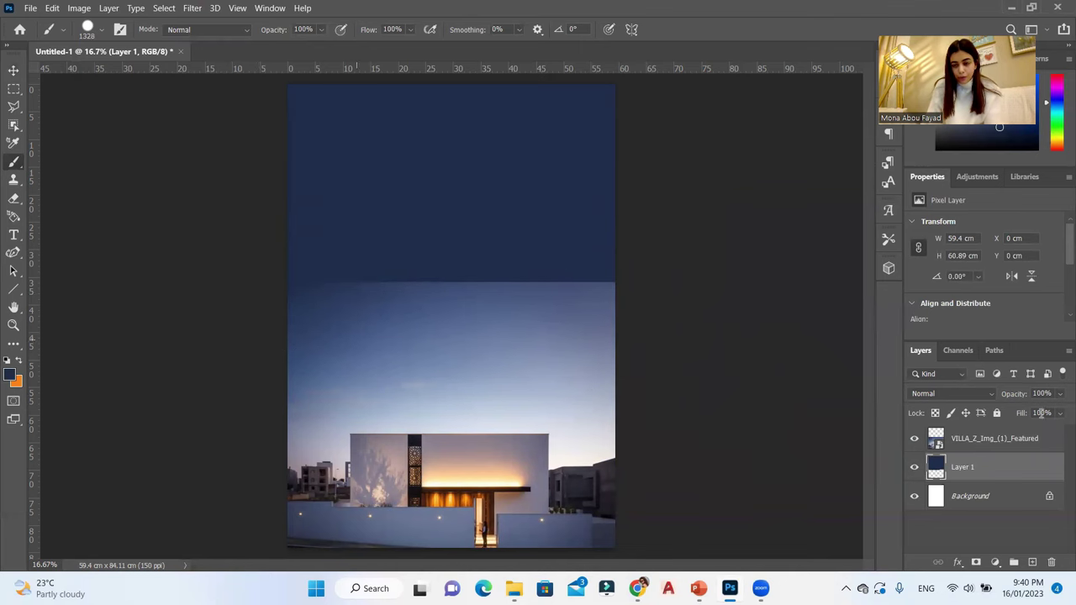
Rasterize the villa image layer and add a layer mask to it
click(1001, 434)
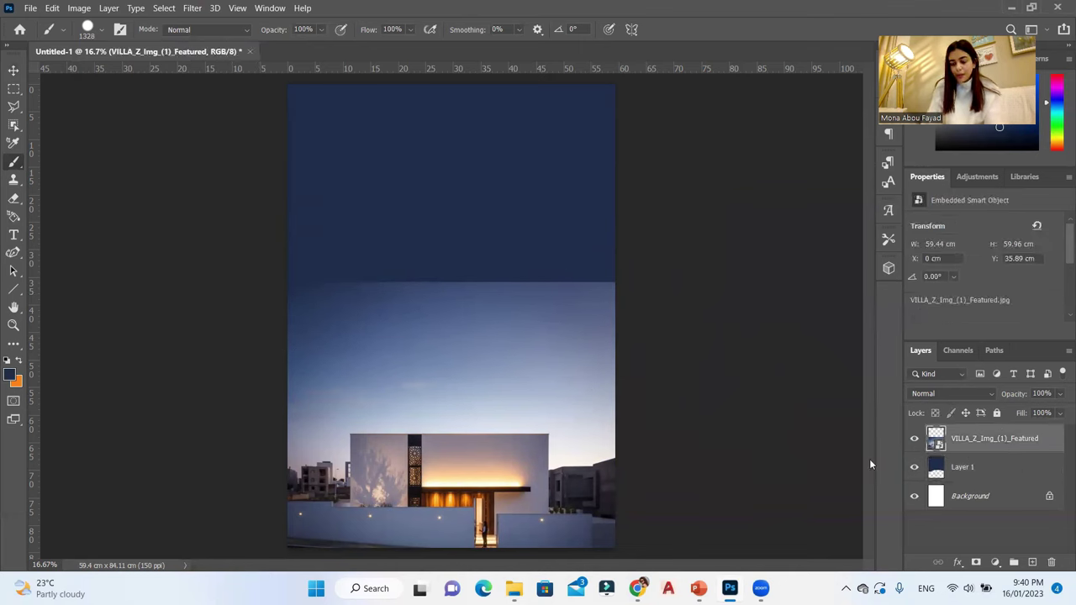
right_click(976, 449)
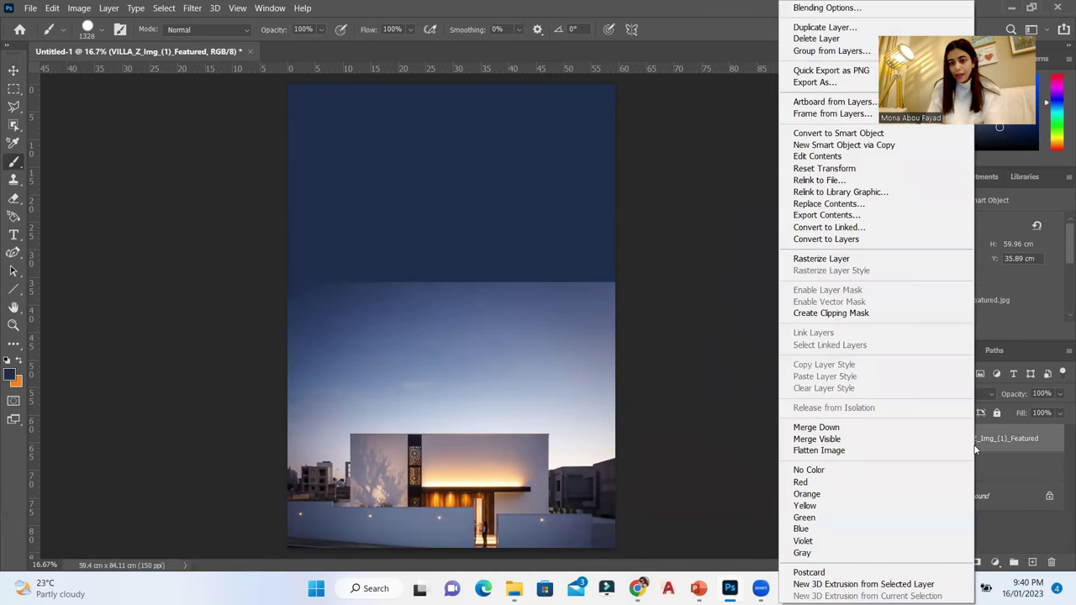
click(920, 259)
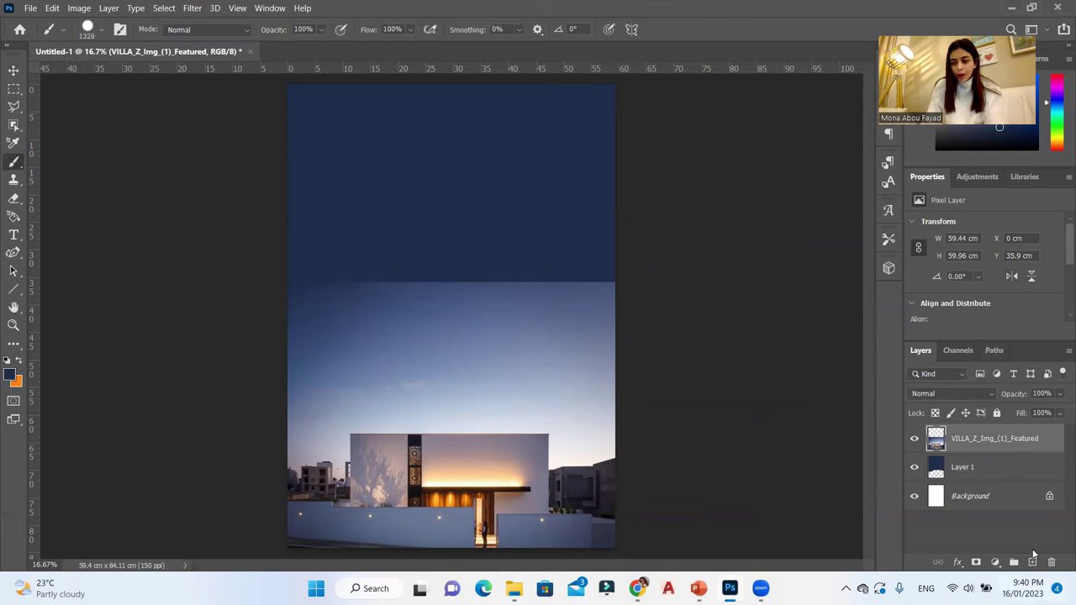
click(975, 565)
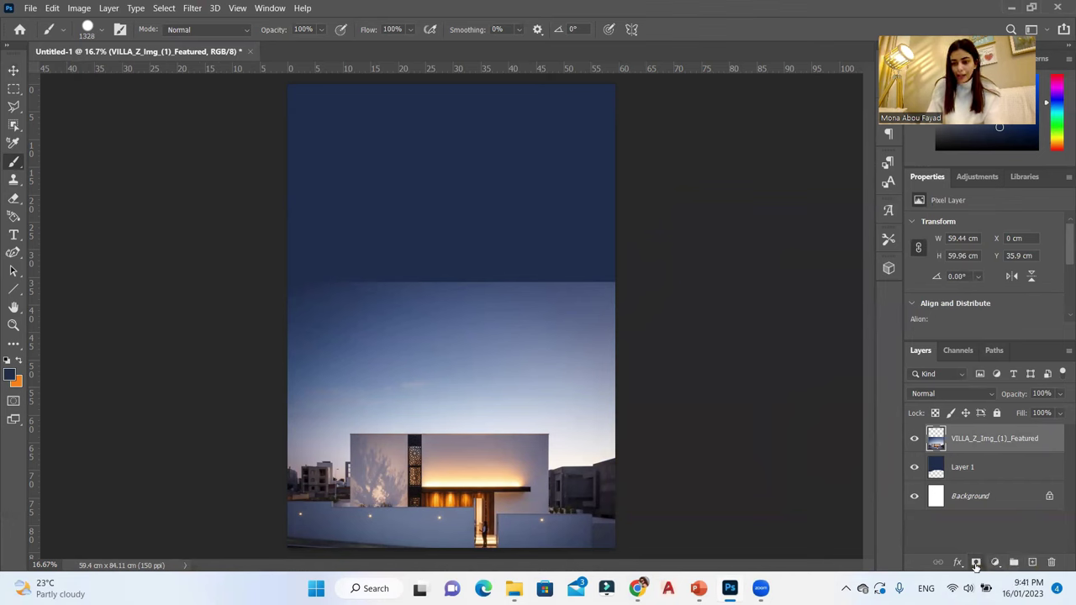
Paint black on the mask along the image's upper edge with a soft brush of about 1184 px to blend the sky into the dark blue
drag(529, 272, 554, 255)
key(ctrl+z)
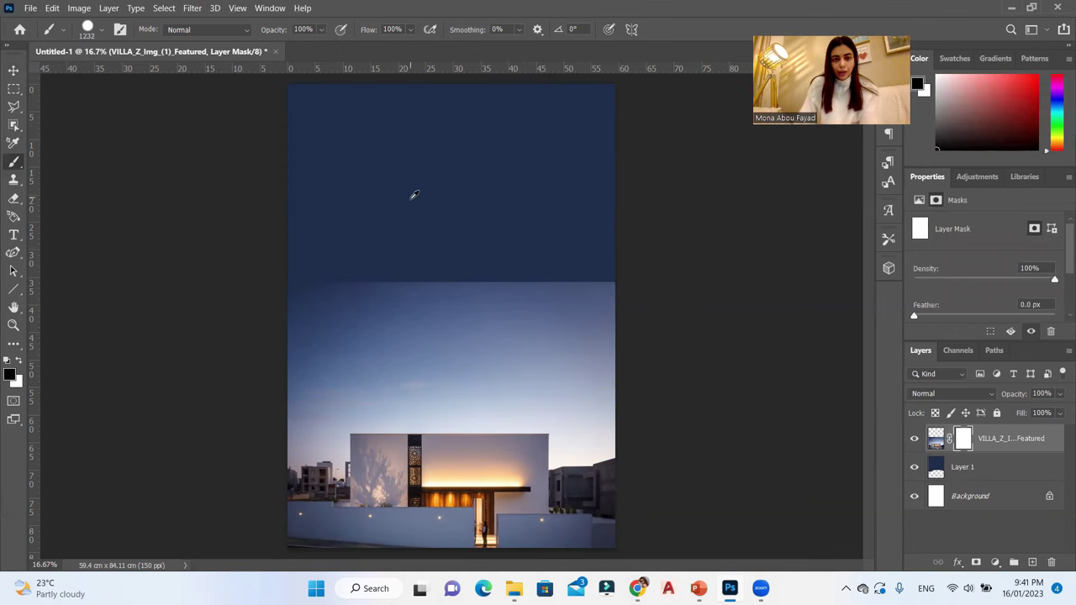
drag(412, 192, 404, 127)
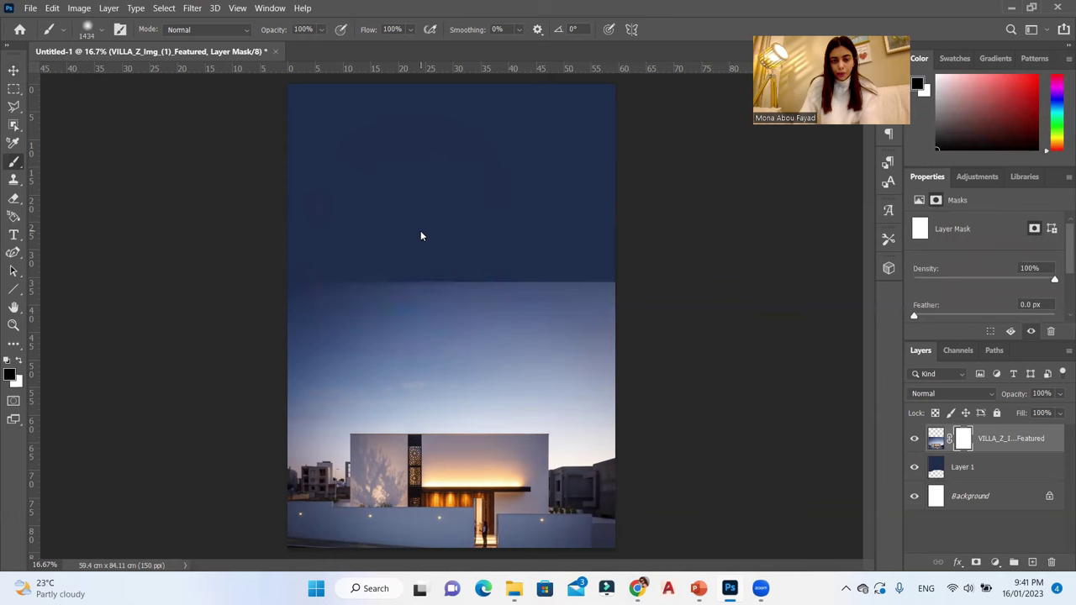
drag(492, 161, 471, 162)
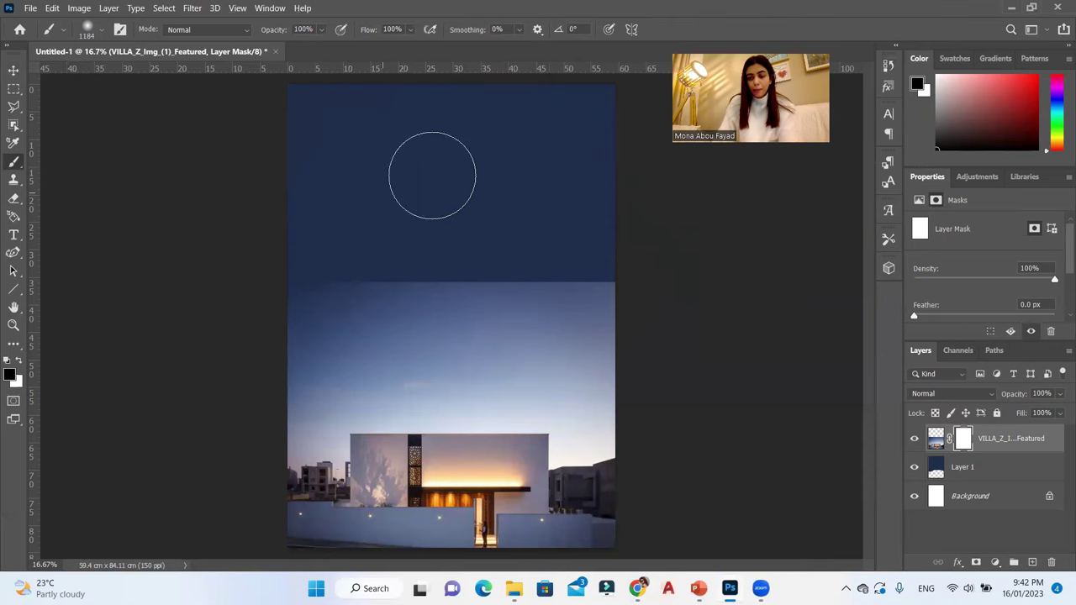
drag(602, 226, 595, 221)
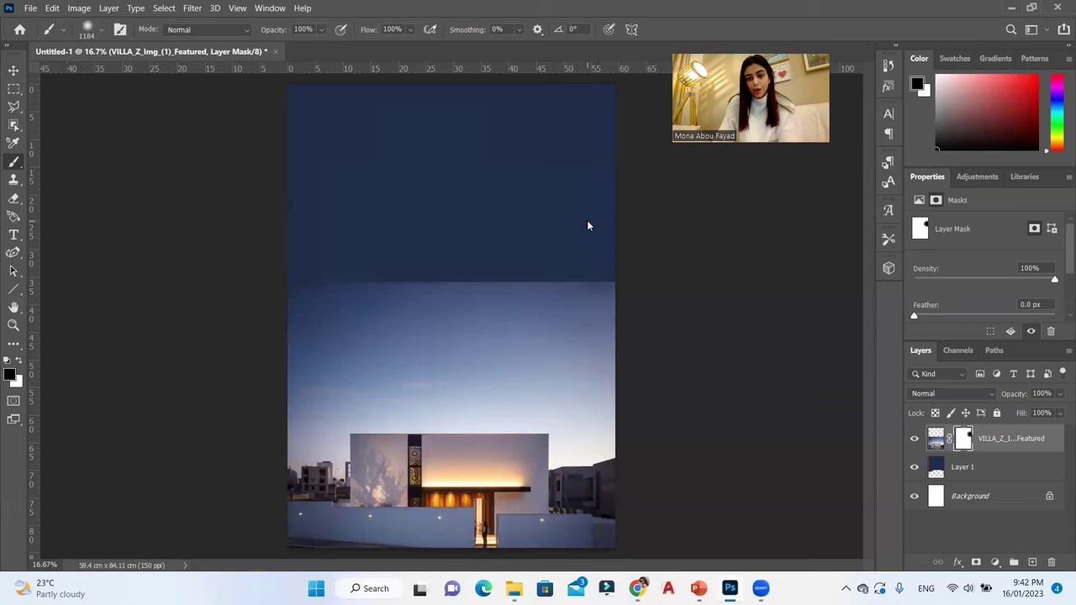
mouse_move(583, 203)
mouse_down()
mouse_move(358, 193)
mouse_move(491, 211)
mouse_move(471, 227)
mouse_up()
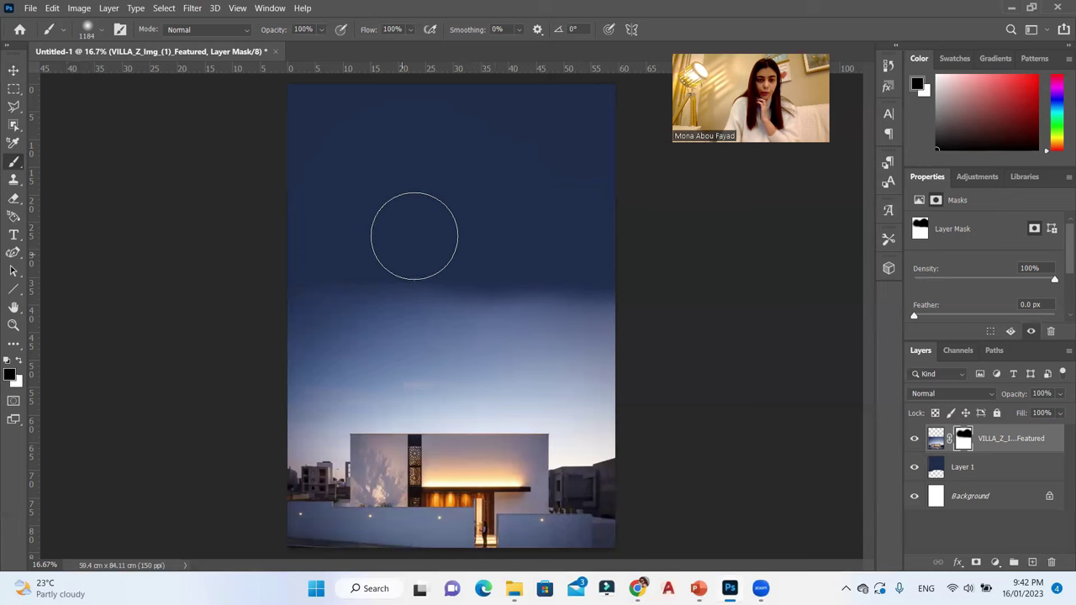
Enlarge the soft brush to about 1770 px and paint more black on the mask along the sky's transition edge
key(bracketright)
key(bracketright)
key(bracketright)
key(bracketright)
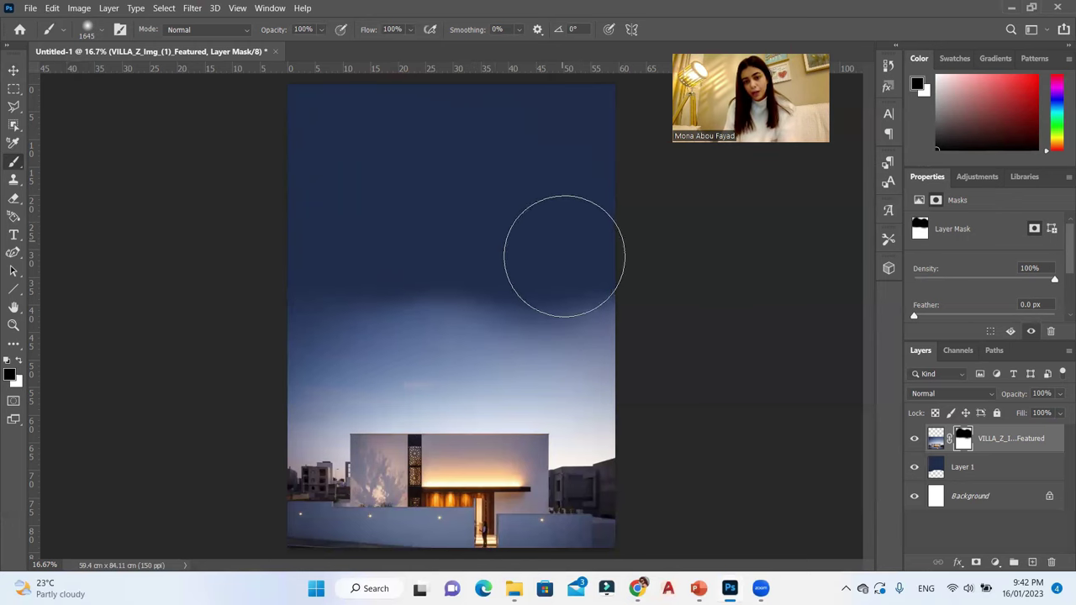
alt+right_click(526, 213)
drag(526, 213, 521, 204)
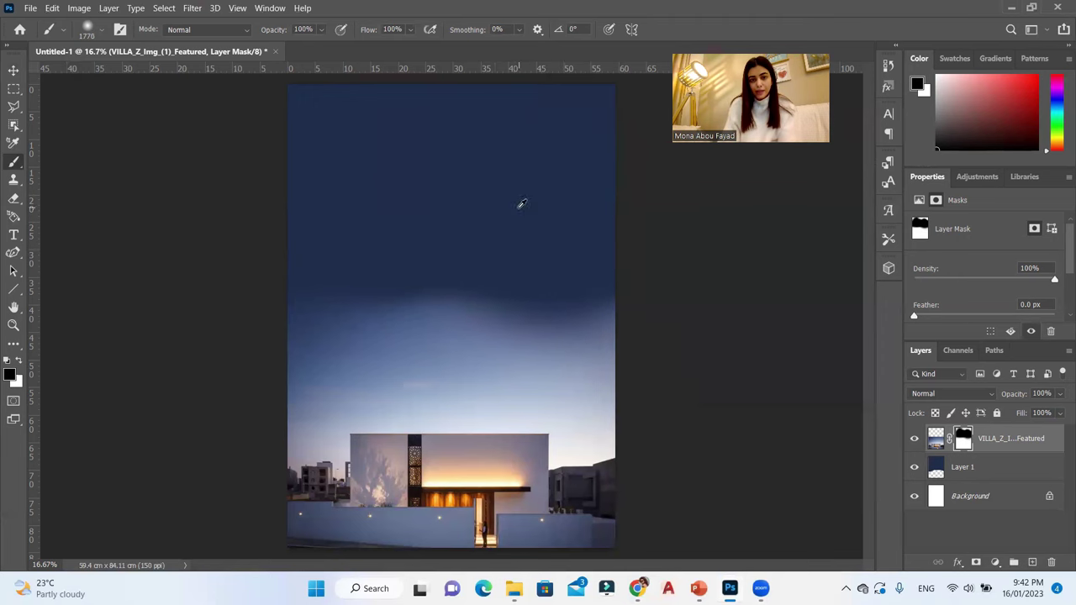
Lower the brush opacity to 82% and paint the mask over the sky's transition with a brush of about 1520 px
click(325, 30)
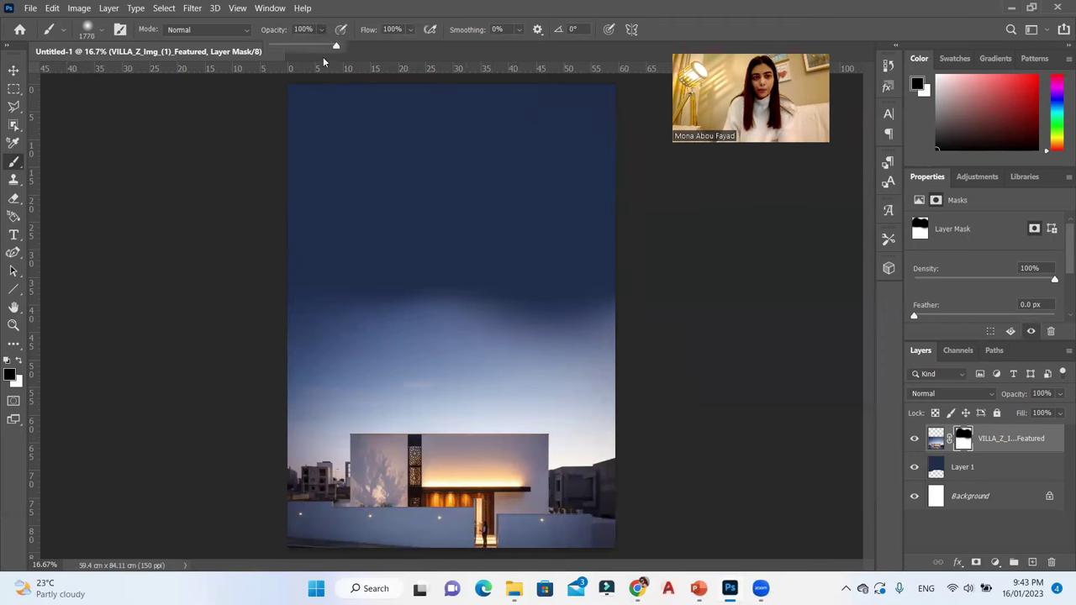
click(325, 46)
drag(454, 274, 467, 175)
Lower the brush opacity to 39% and soften the mask's sky transition further with a brush of about 2096 px
click(323, 29)
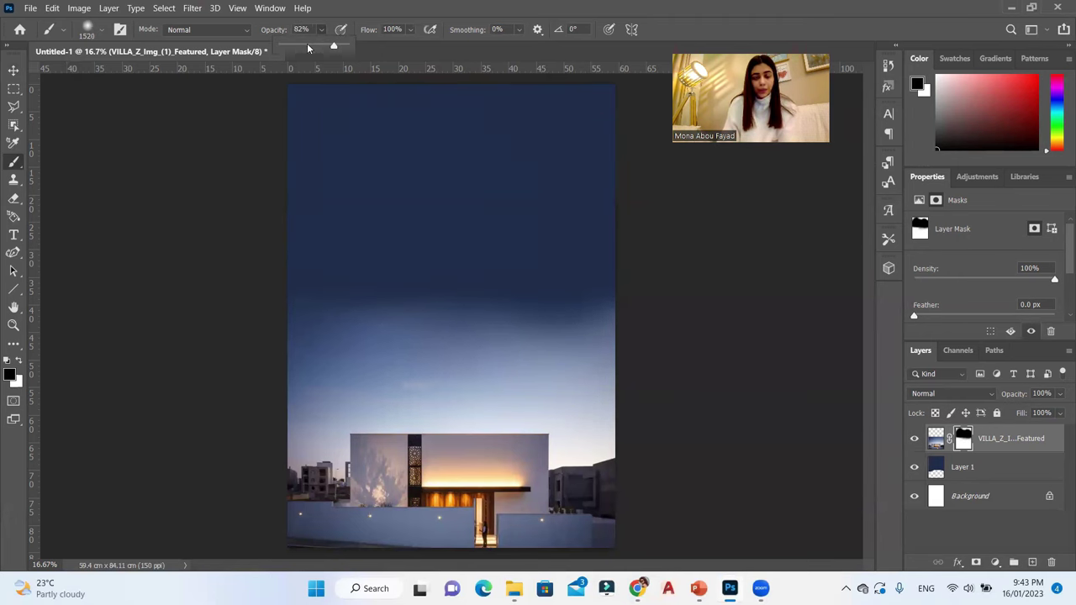
click(471, 206)
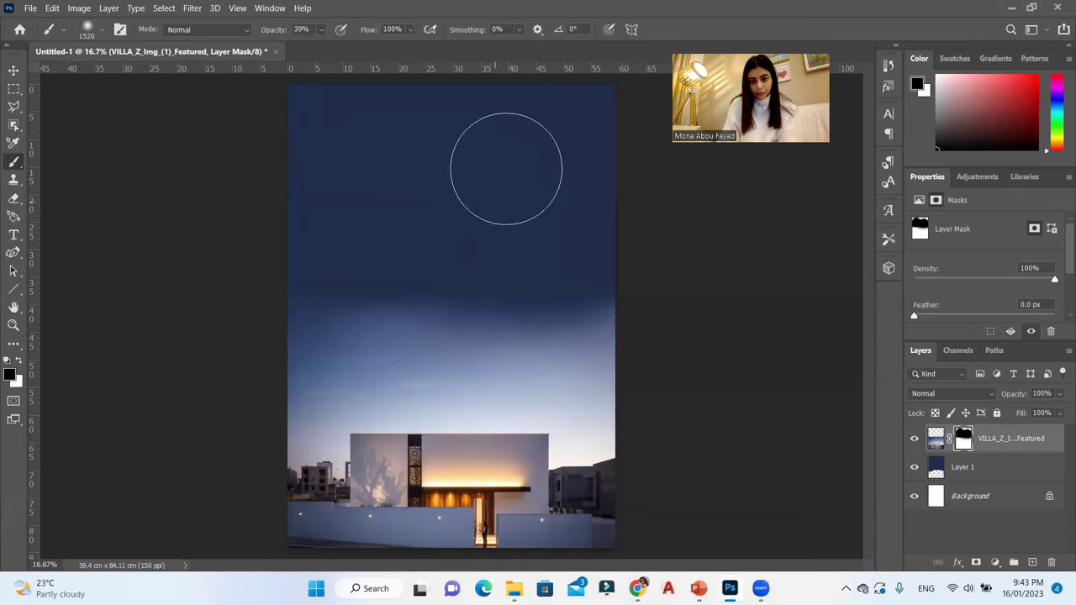
mouse_move(498, 208)
mouse_down()
mouse_move(540, 212)
mouse_move(495, 218)
mouse_move(564, 257)
mouse_move(533, 270)
mouse_up()
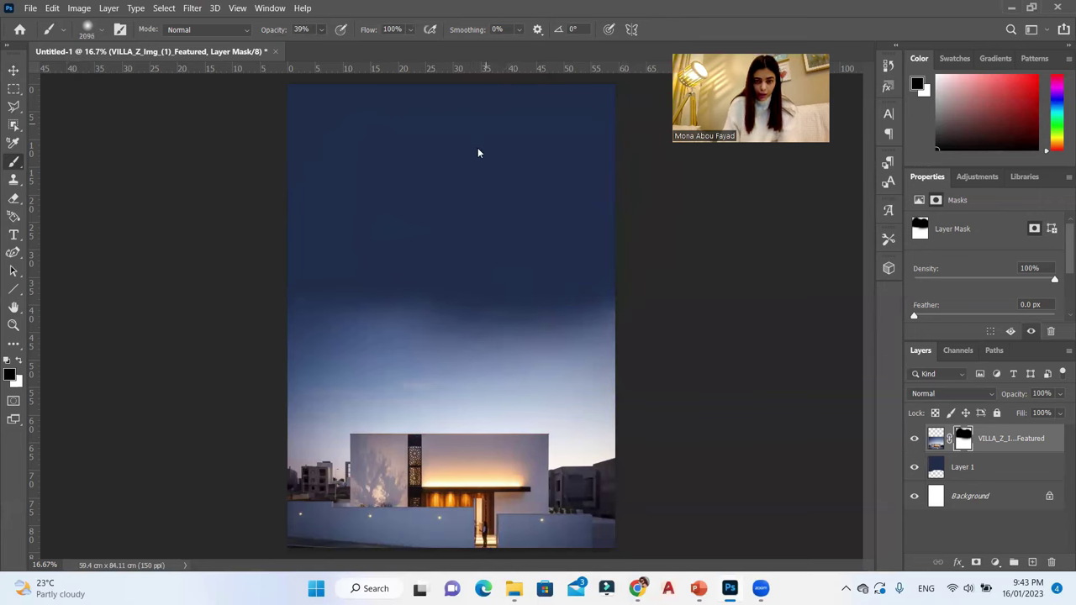
click(437, 263)
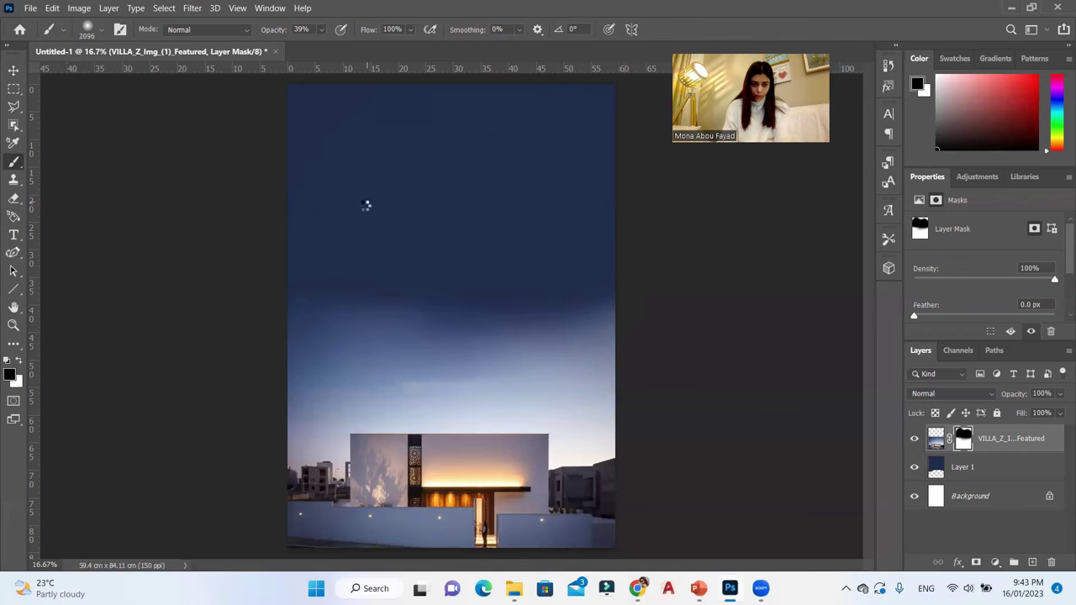
Sample the grey-blue near the sky's right edge and brush it softly on Layer 1 along that edge
click(958, 468)
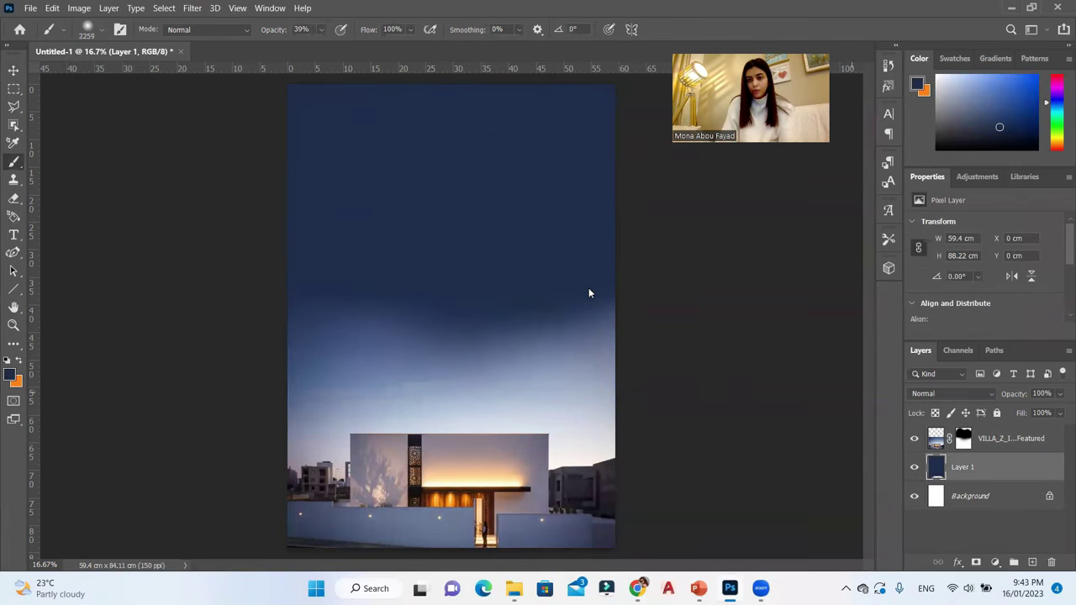
click(1030, 447)
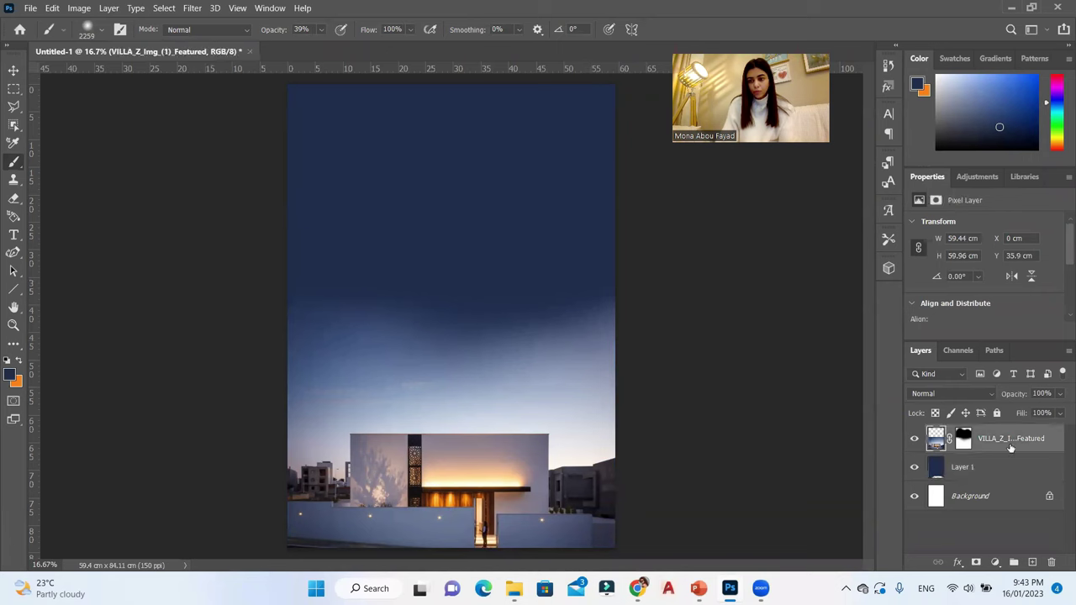
click(955, 468)
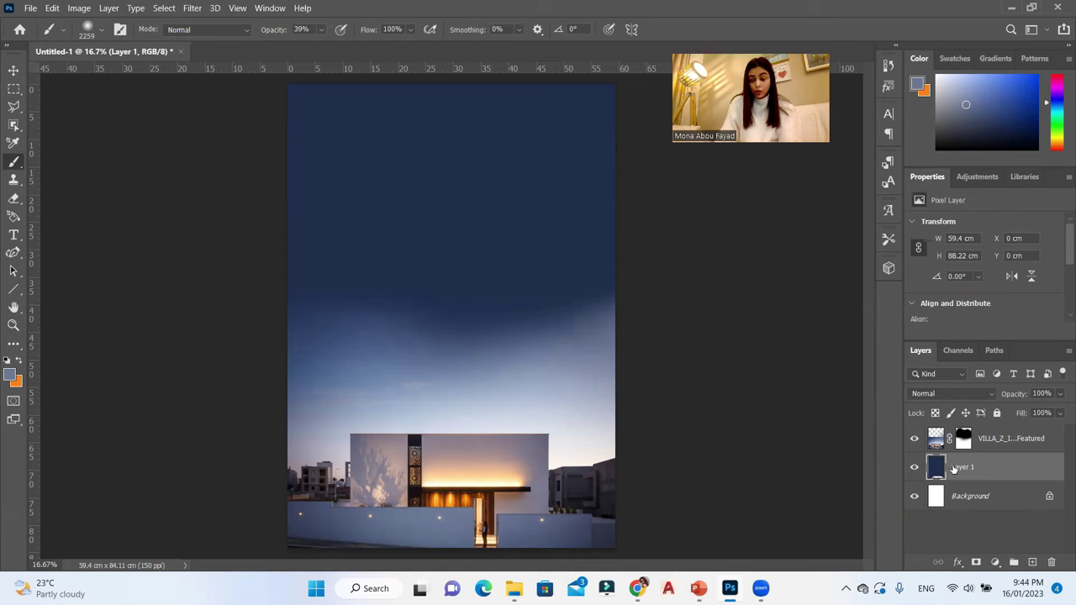
alt+click(611, 337)
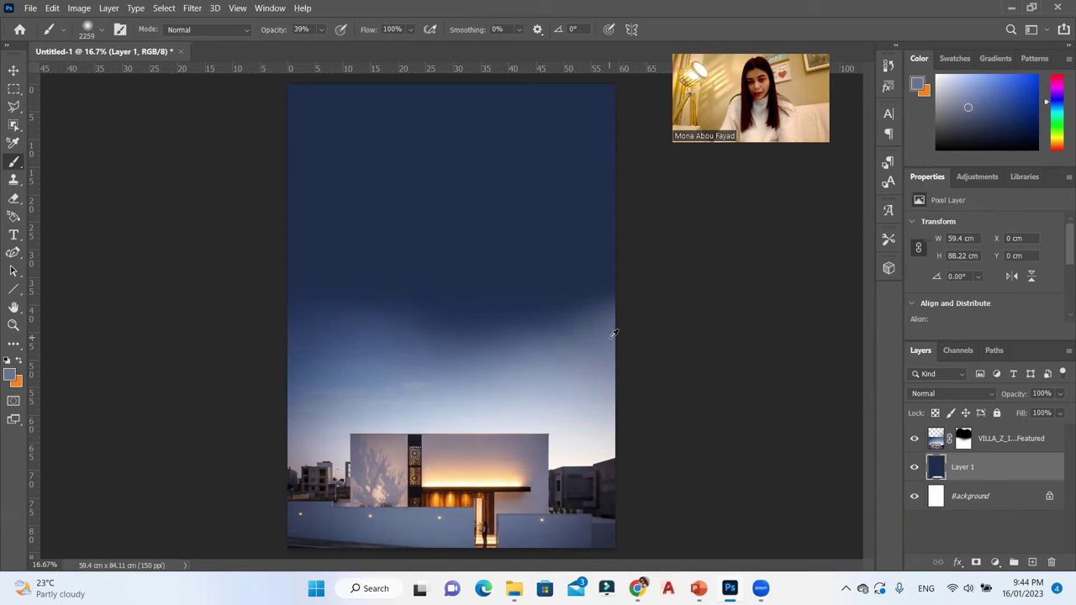
alt+click(608, 345)
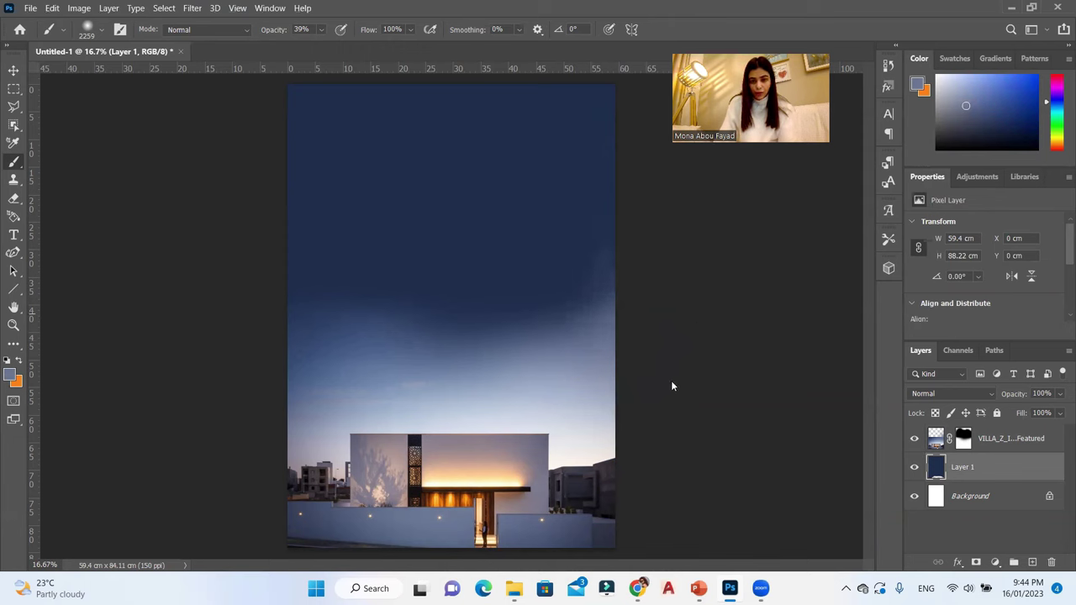
Set the brush to about 1943 px and paint the same grey-blue on Layer 1 along the sky's left edge
alt+right_click(584, 336)
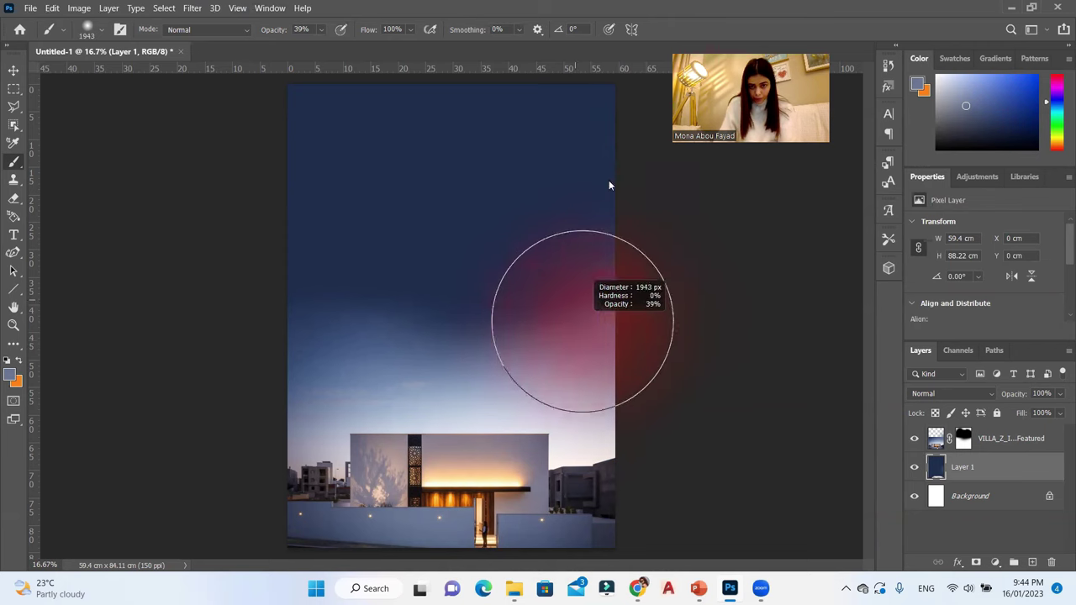
drag(611, 185, 191, 345)
click(246, 271)
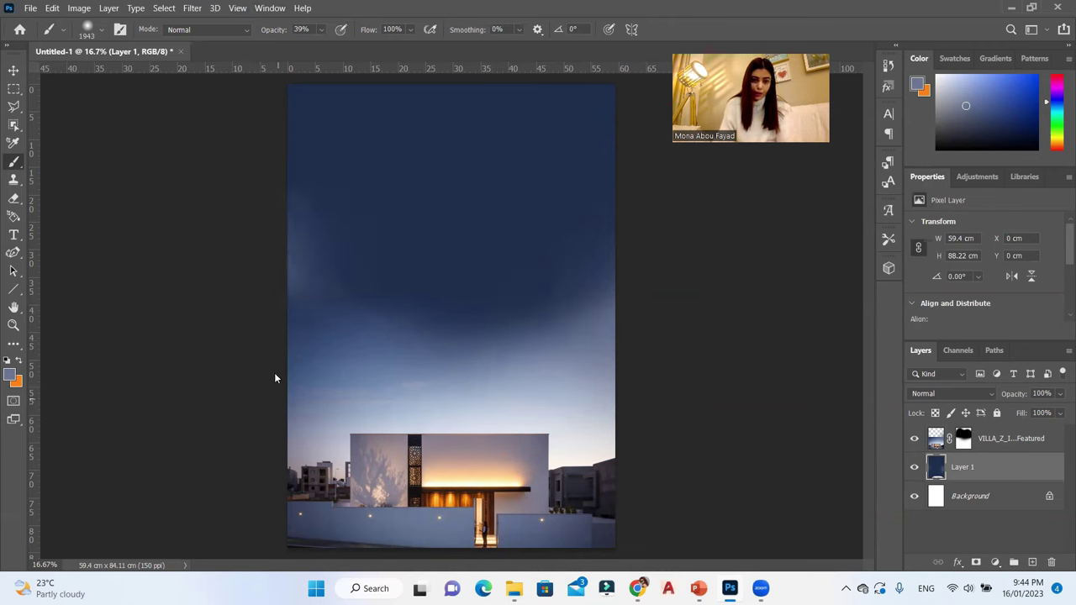
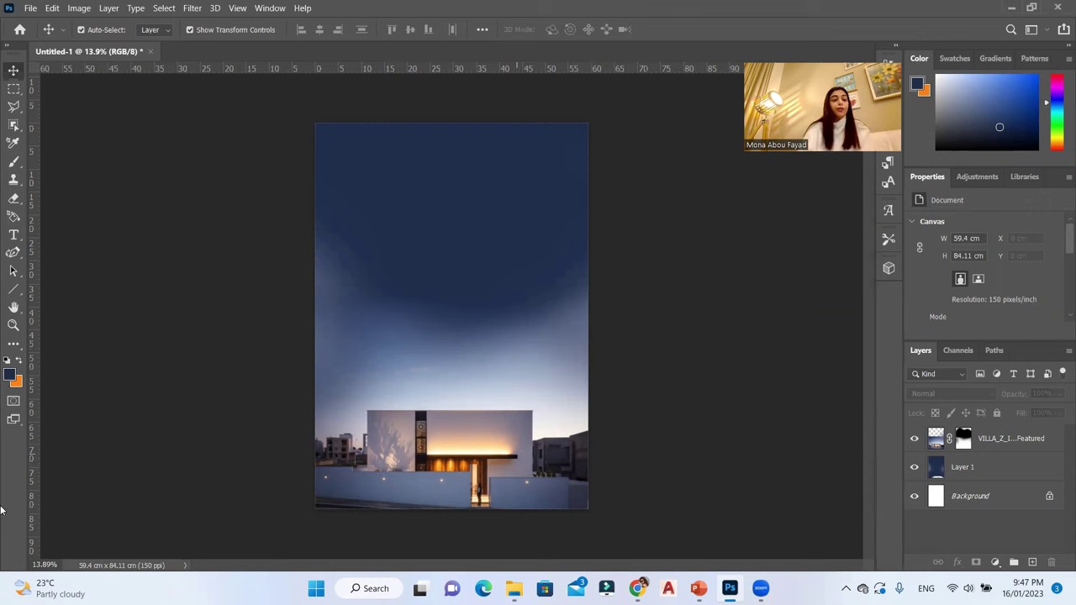
Add a 60 pt text box about 38.71 cm wide at the poster's upper edge reading "Villa Z / ARK-architecture"
click(12, 236)
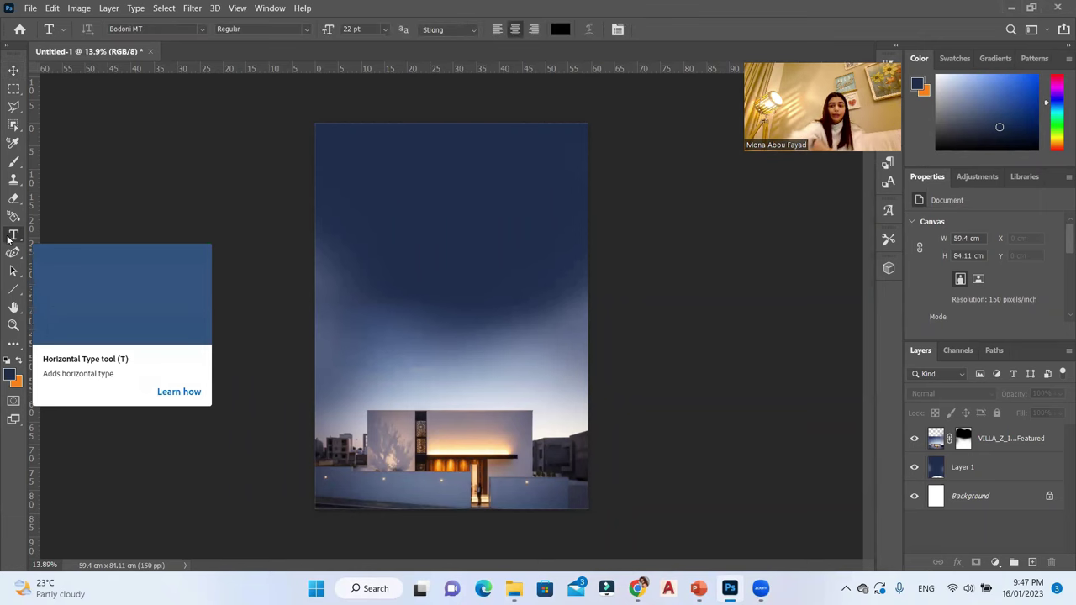
drag(322, 132, 499, 158)
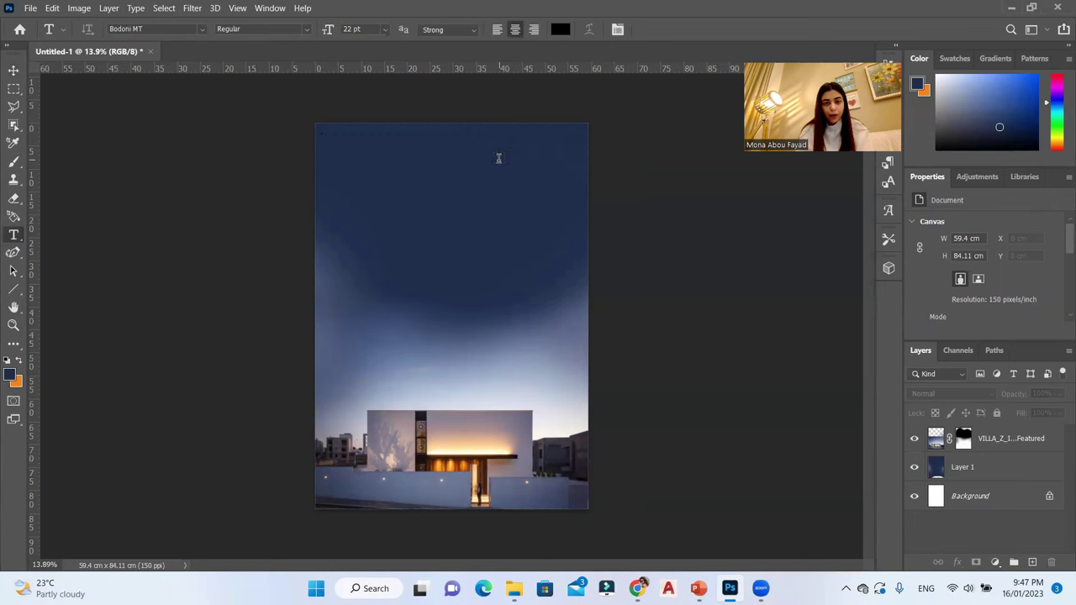
click(387, 33)
click(370, 176)
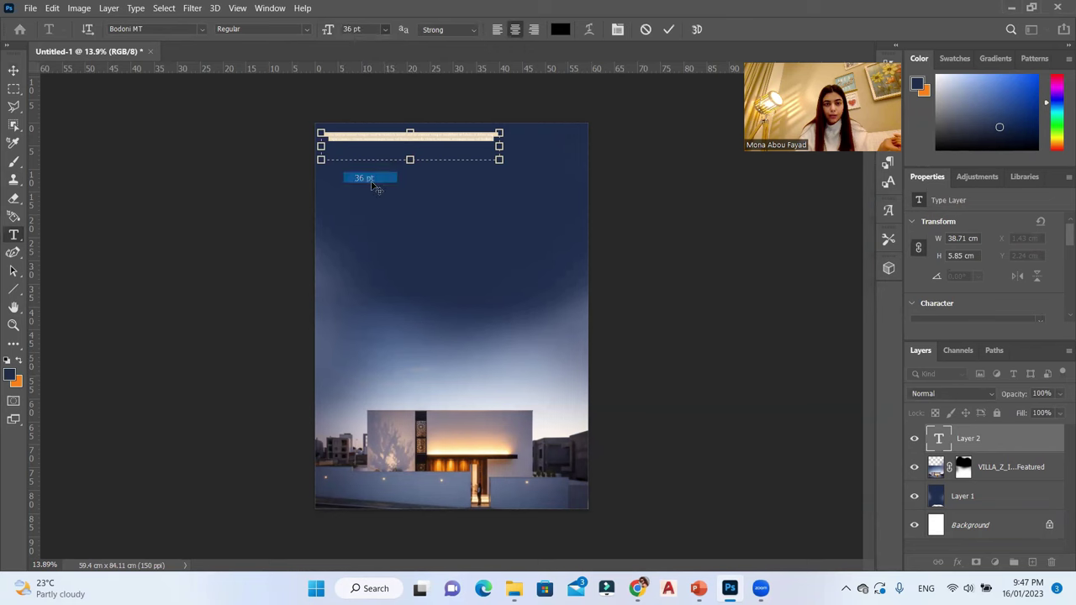
drag(410, 159, 409, 195)
click(384, 29)
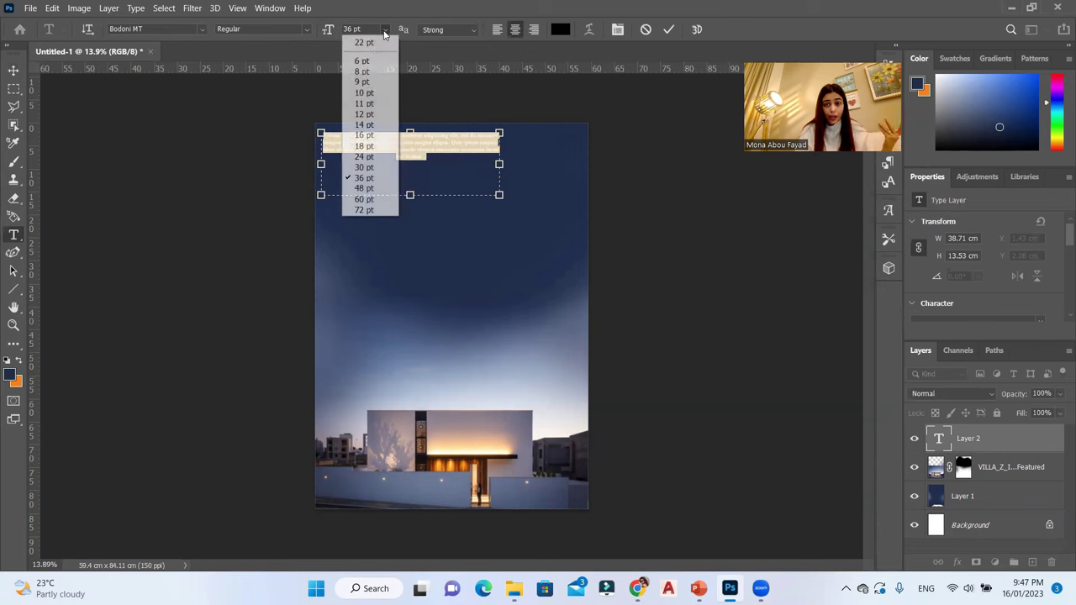
click(364, 199)
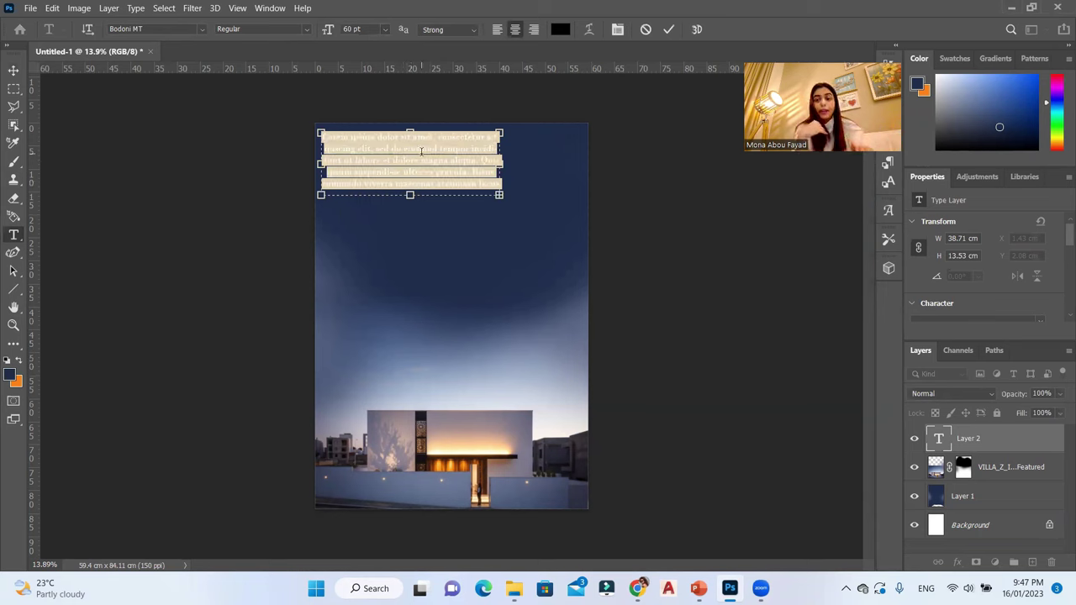
text(Villa Z / A Modern architecture)
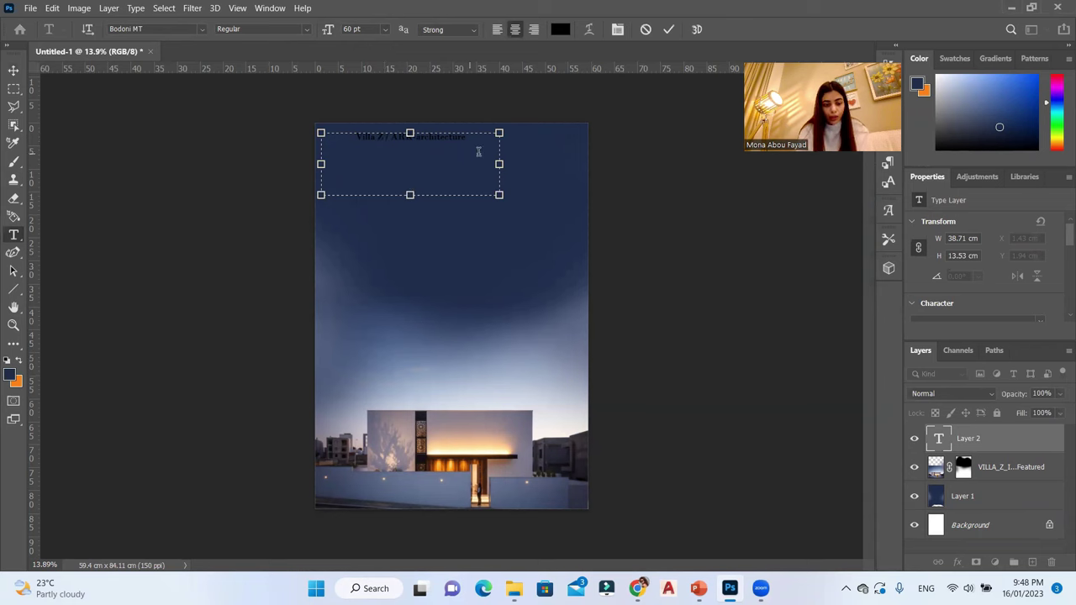
Recolor the title text white and set its size to 72 pt
key(ctrl+a)
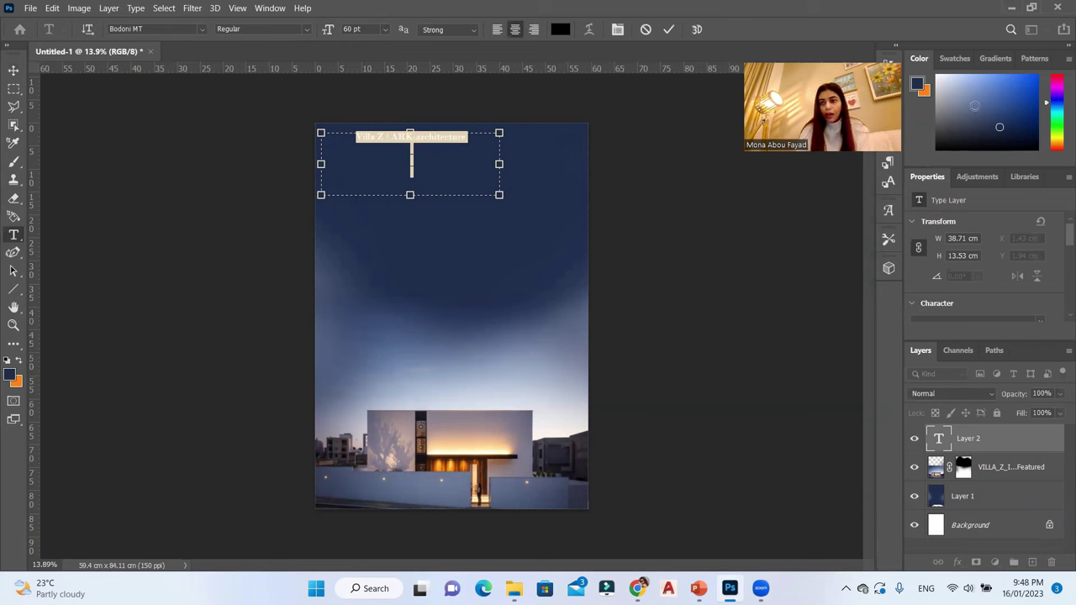
click(462, 151)
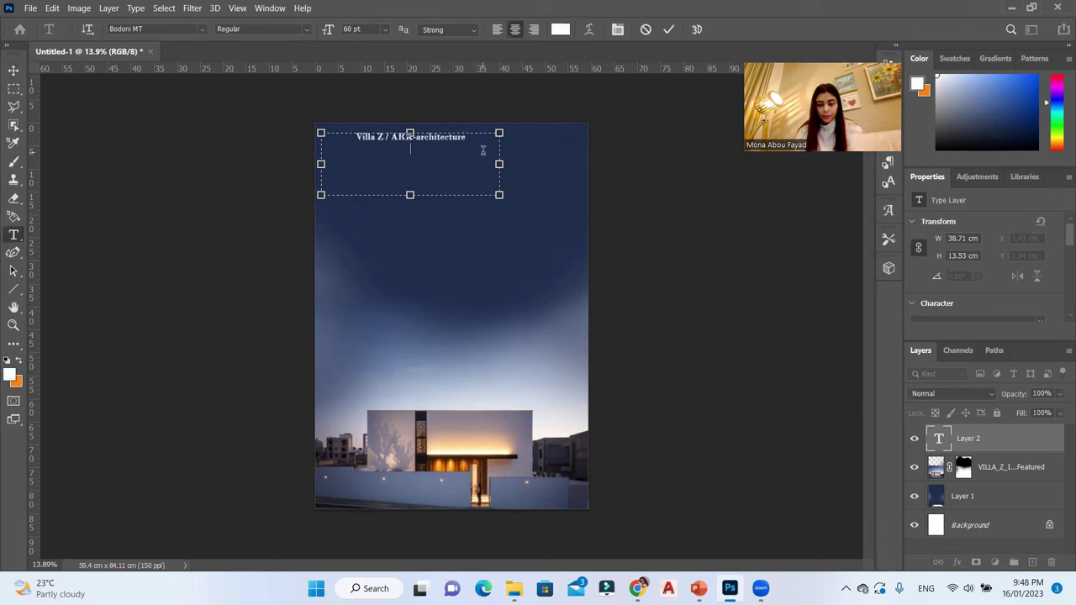
key(ctrl+a)
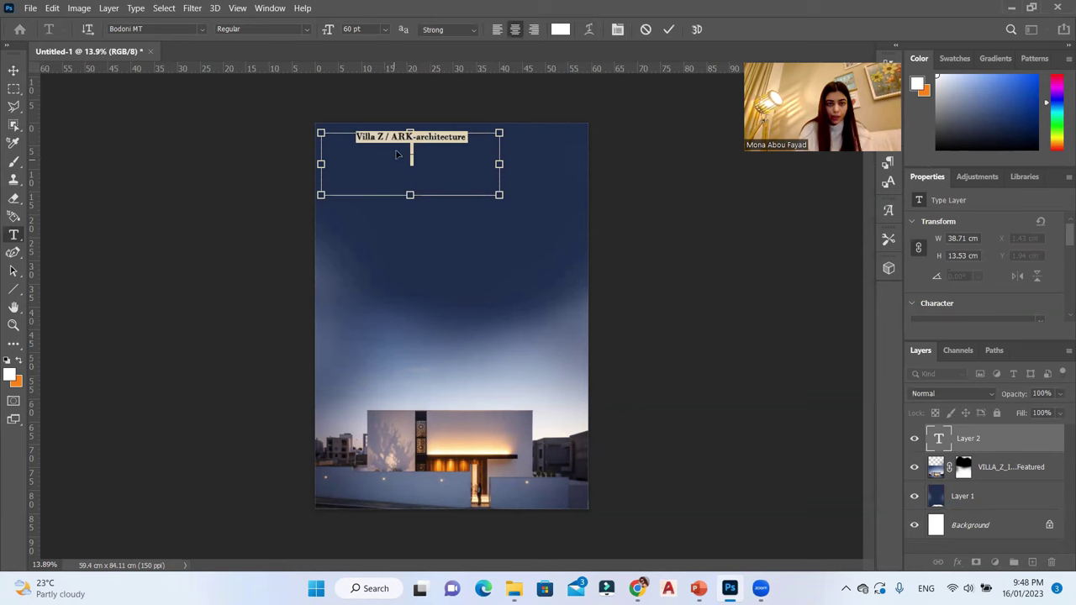
click(385, 30)
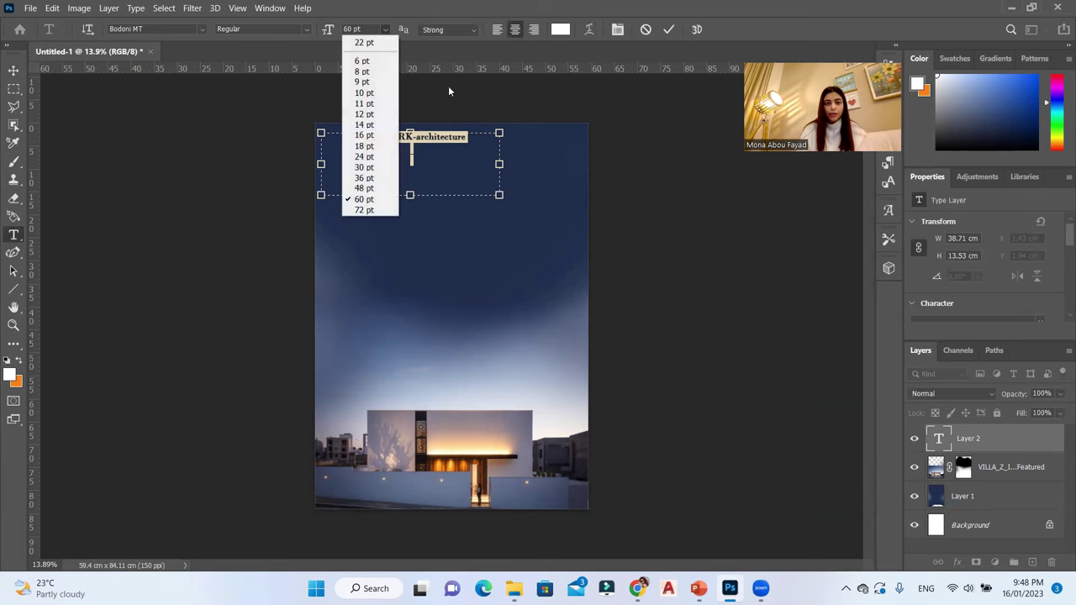
click(380, 210)
Replace "architecture" in the title with "ARCHITECTURE" and shrink the text box to about 3.05 cm high
drag(478, 138, 420, 135)
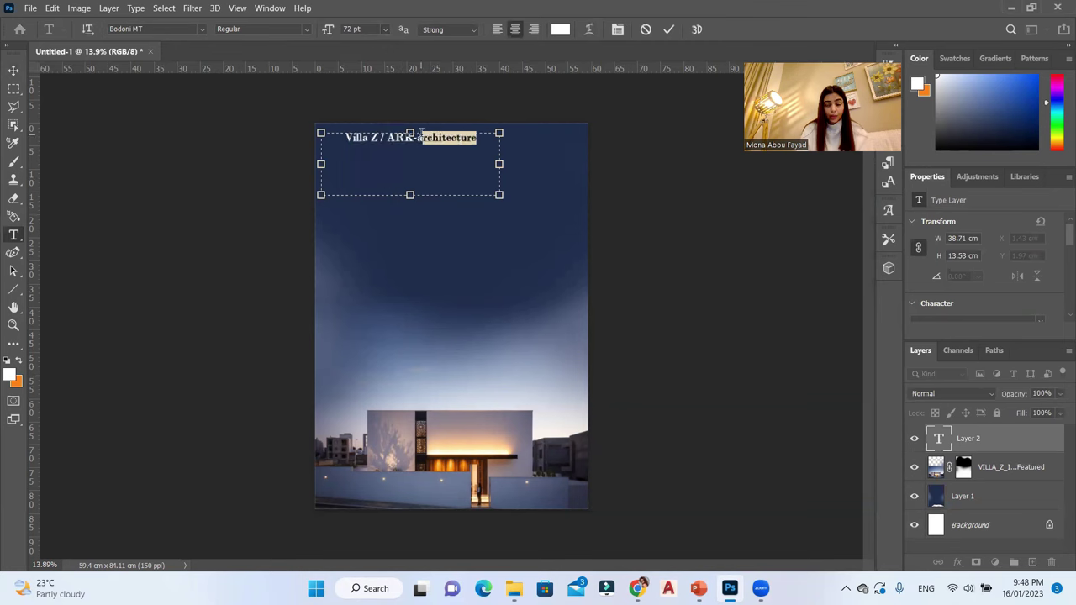
drag(420, 134, 416, 136)
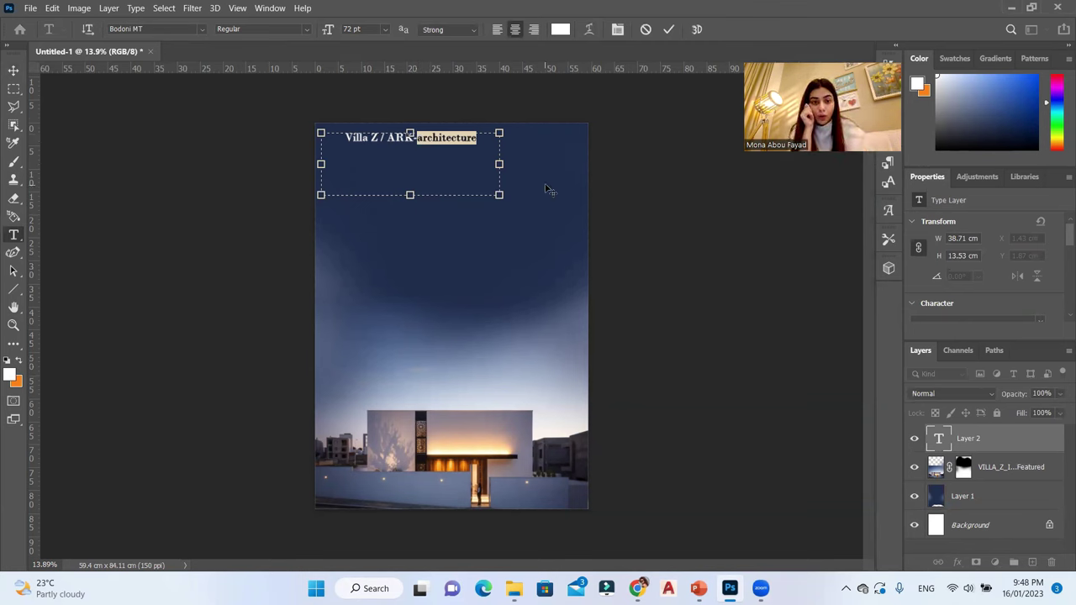
text(A)
text(R)
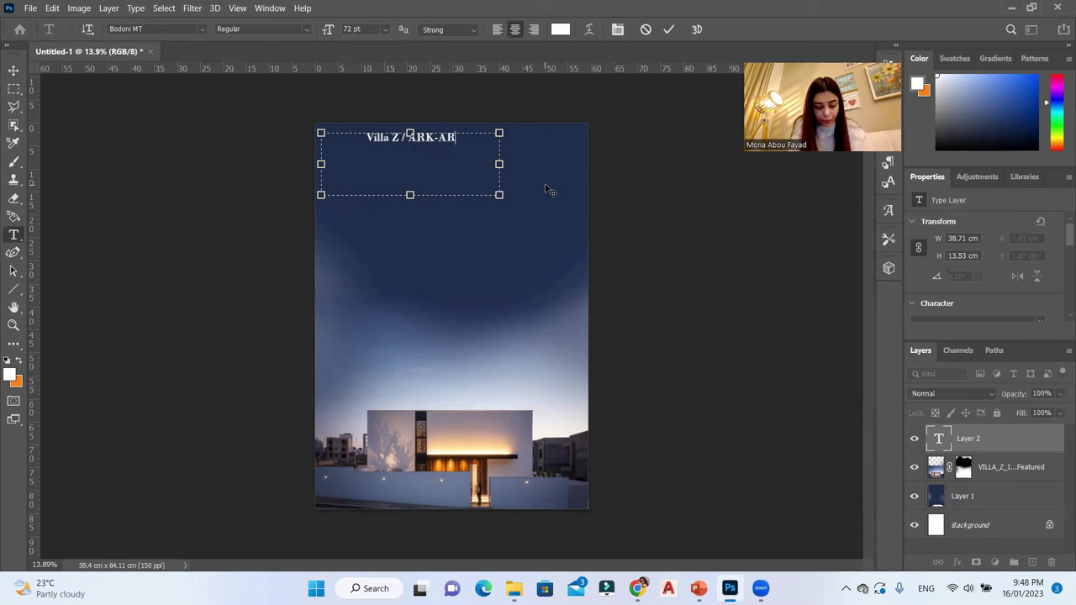
text(CHITECTURE)
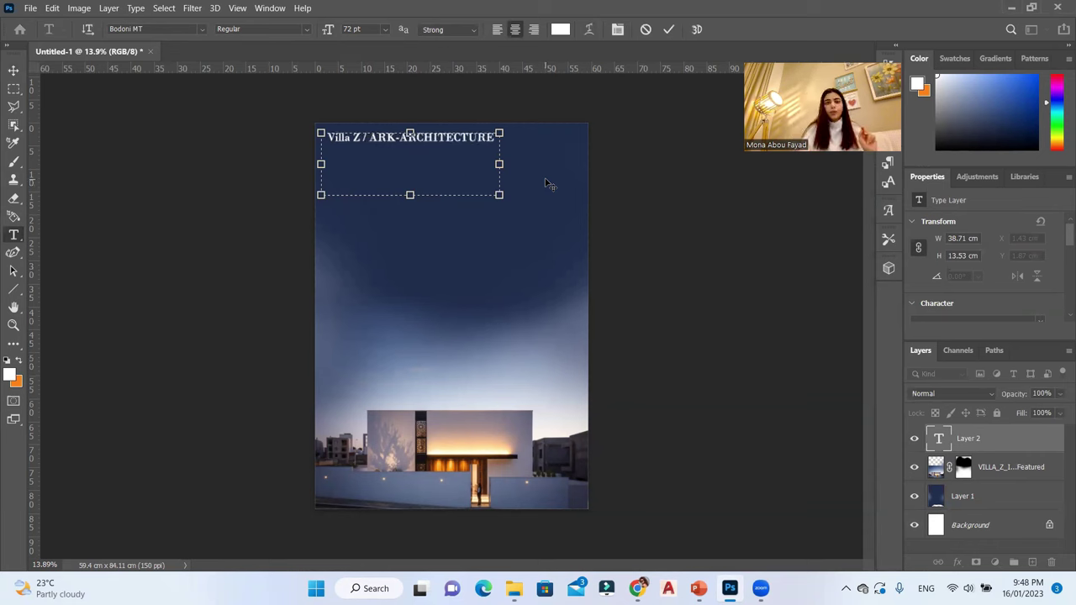
drag(415, 202, 412, 149)
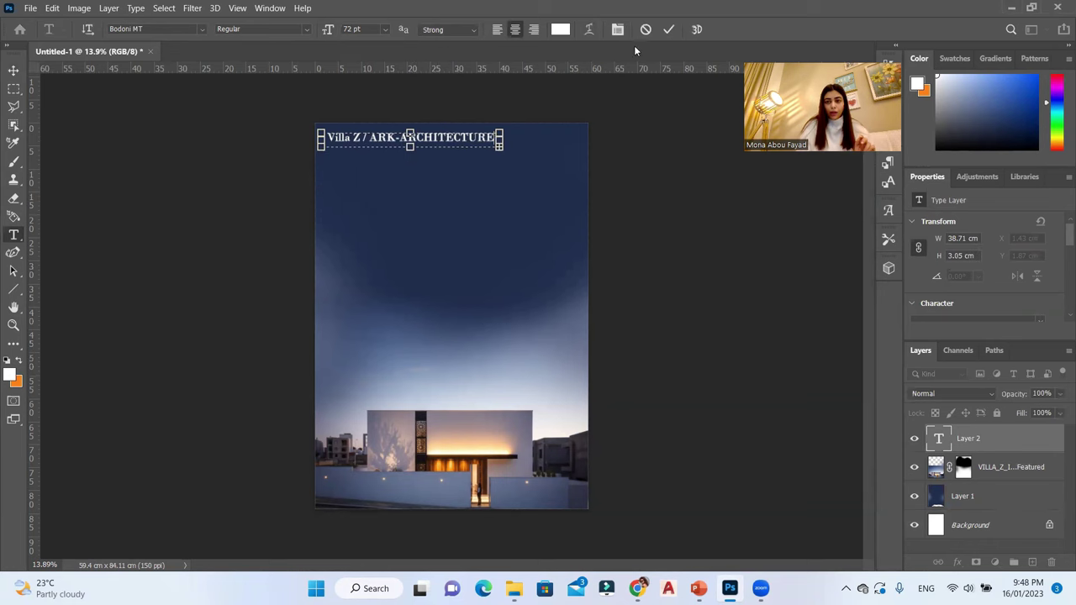
click(671, 29)
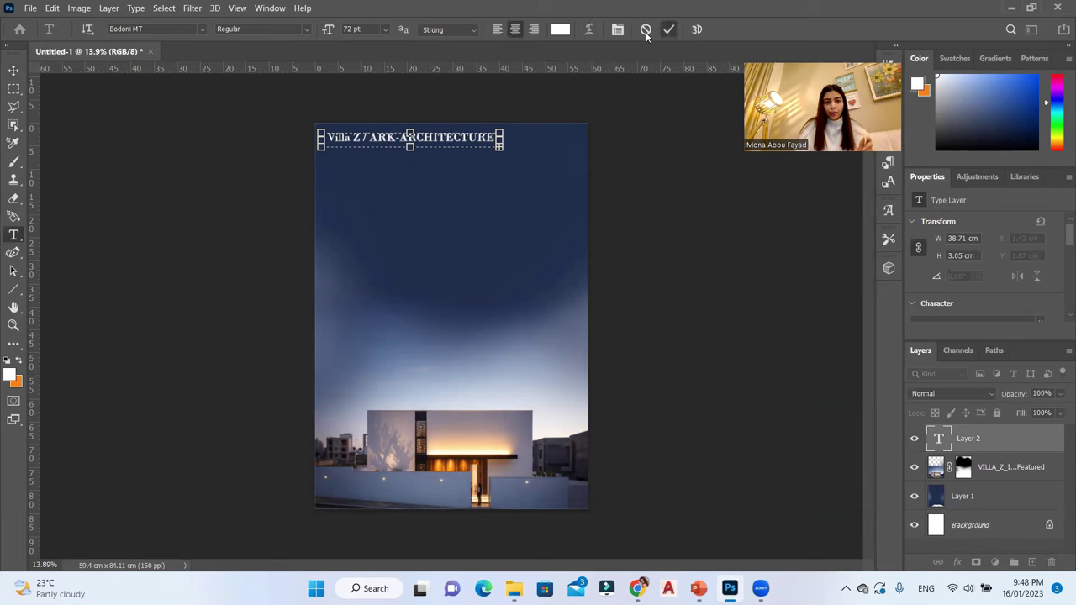
Scale the title up to about 51.39 cm wide and move it toward the page's upper-left corner
click(13, 70)
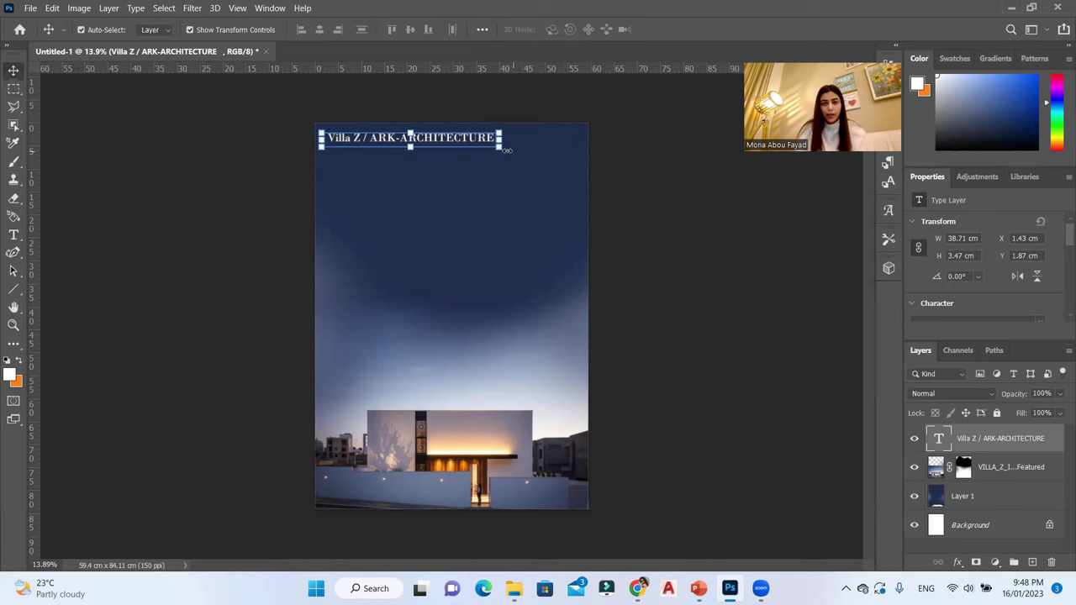
drag(501, 147, 562, 160)
click(693, 30)
drag(345, 152, 332, 145)
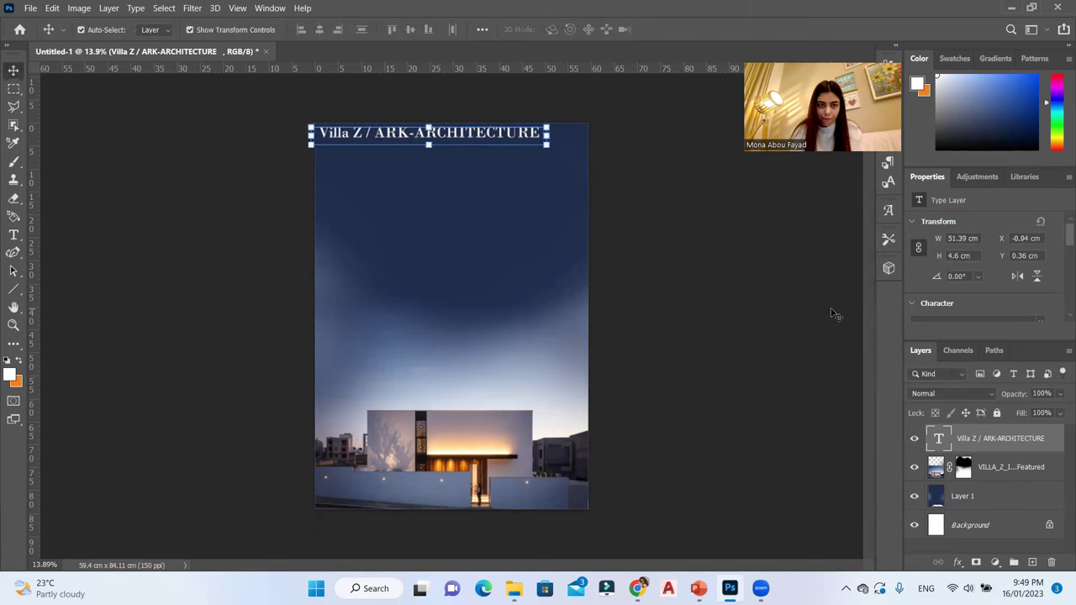
Nudge the title so that it sits close to the page's left and upper edges
key(Left)
key(Left)
key(Left)
key(Left)
key(Left)
key(Left)
key(Left)
key(Left)
key(Left)
key(Left)
key(Left)
key(Left)
key(Left)
key(Left)
key(Left)
key(Left)
key(Down)
key(Down)
key(Down)
key(Down)
key(Down)
key(Down)
key(Down)
key(Down)
key(Down)
key(Down)
key(Down)
key(Down)
key(Down)
key(Down)
key(Up)
key(Up)
key(Up)
key(Up)
key(Up)
key(Up)
key(Up)
key(Up)
key(Up)
key(Up)
key(Up)
key(Up)
key(Up)
key(Up)
key(Up)
key(Up)
click(808, 315)
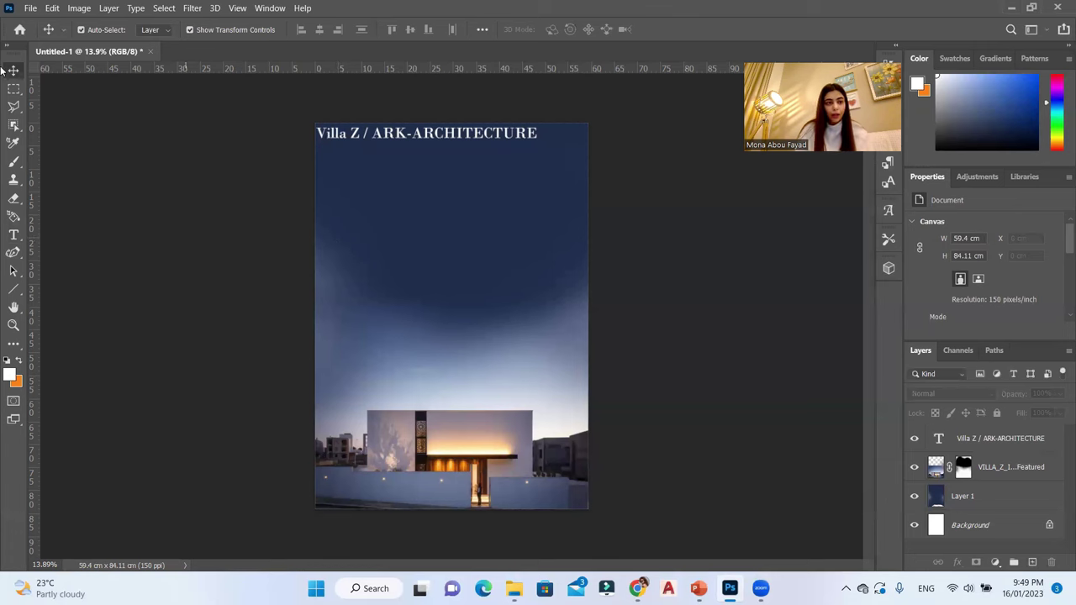
Draw a text box about 17.4 x 29.4 cm below the title and fill it with the project details from the PowerPoint slide
click(13, 234)
drag(321, 146, 401, 279)
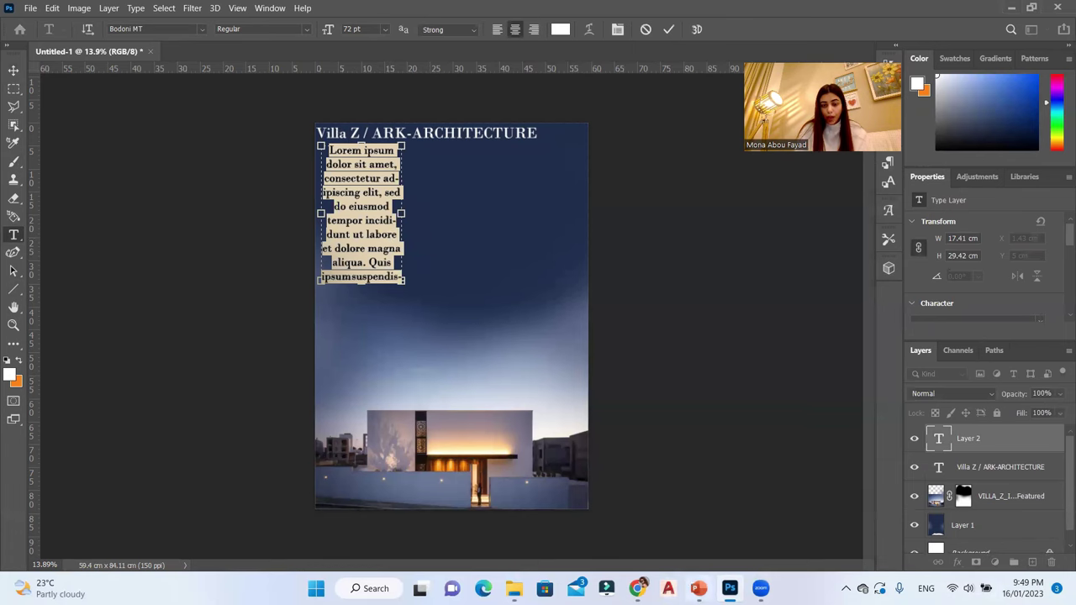
click(699, 589)
click(598, 290)
key(ctrl+a)
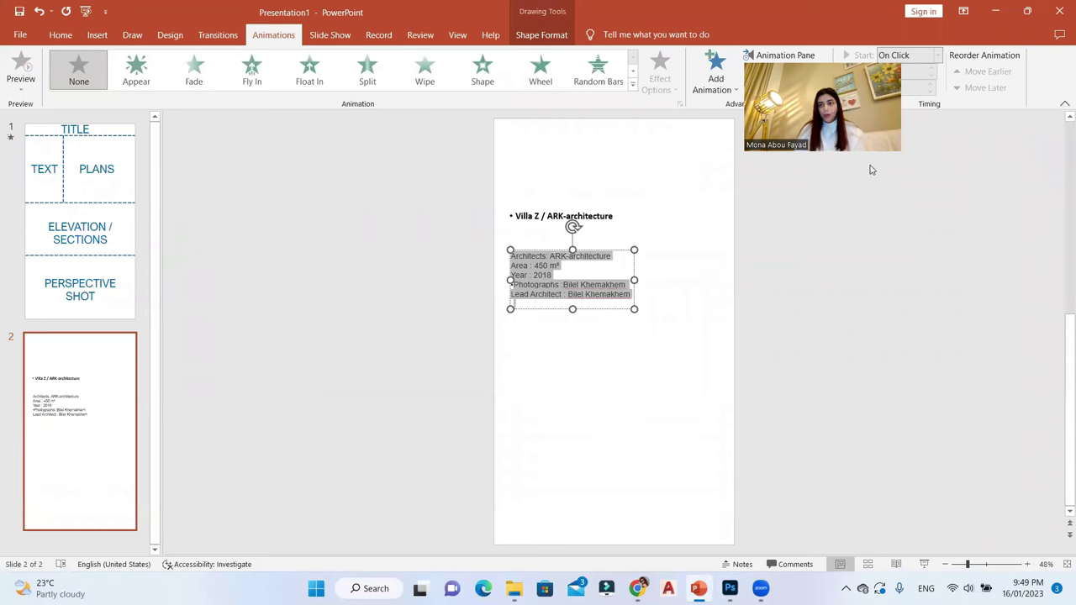
key(alt+Tab)
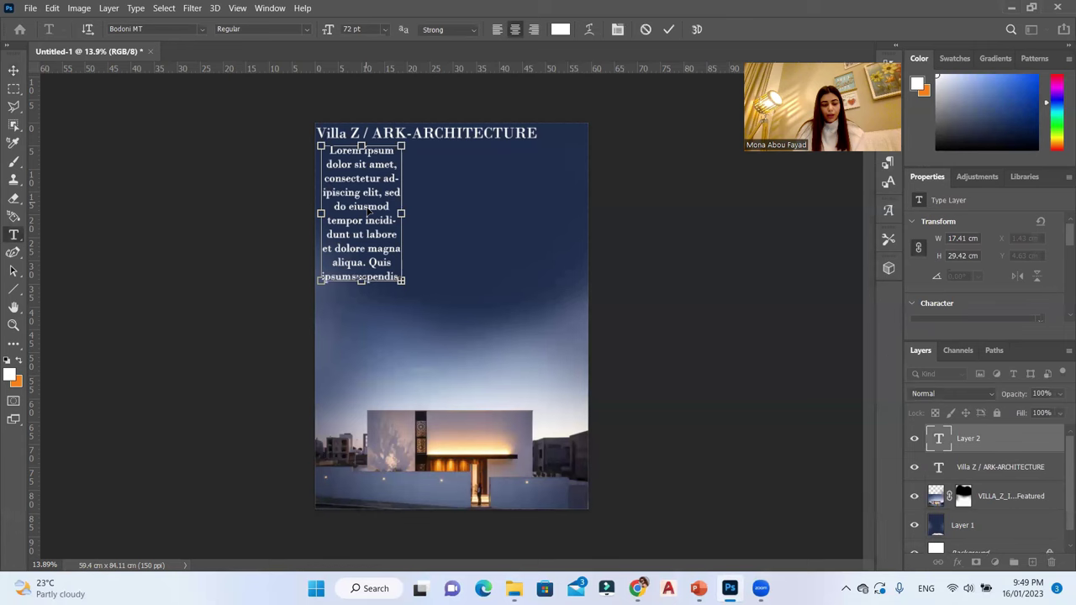
key(ctrl+a)
text(Architects: ARK-architecture Area : 450 m² Year : 2018 Photographs :Bilel Khemakhem Lead Architect : Bilel Khemakhem)
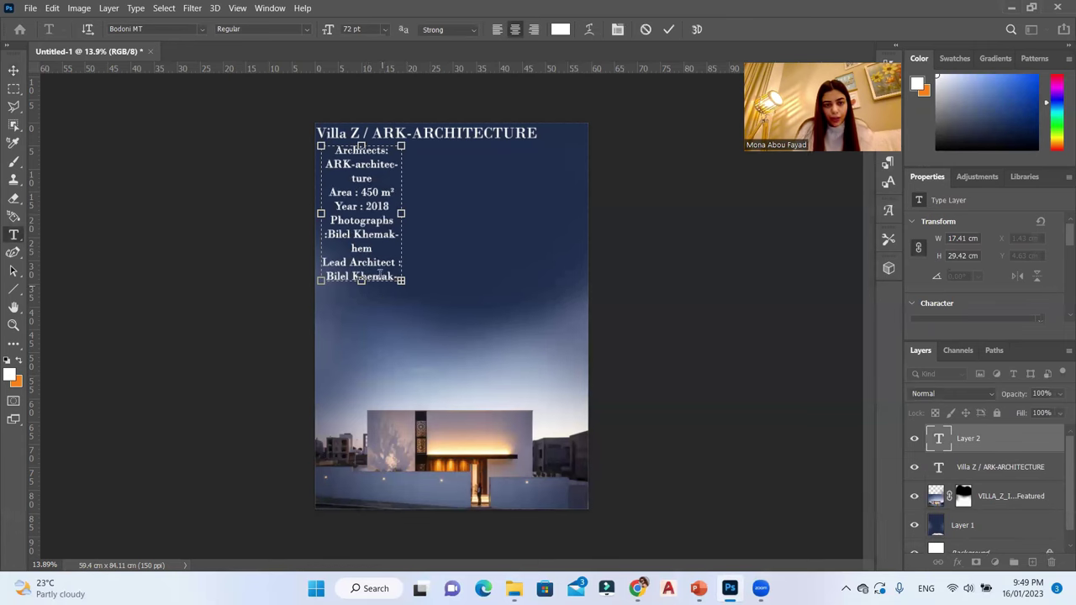
Left-align the project details text at 60 pt and resize its box to about 35.9 x 15.7 cm
key(ctrl+a)
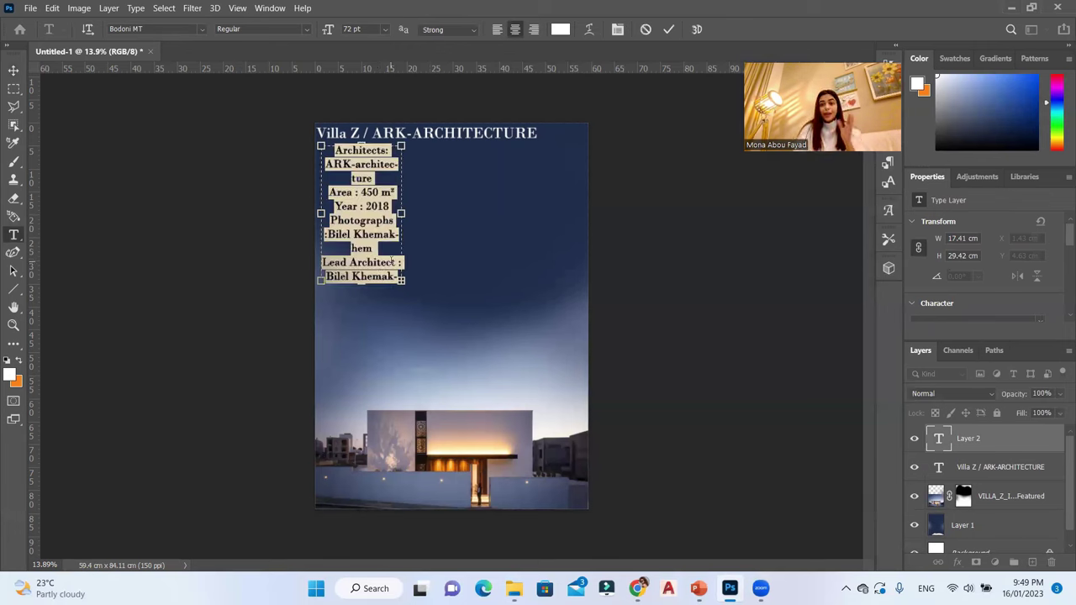
click(496, 30)
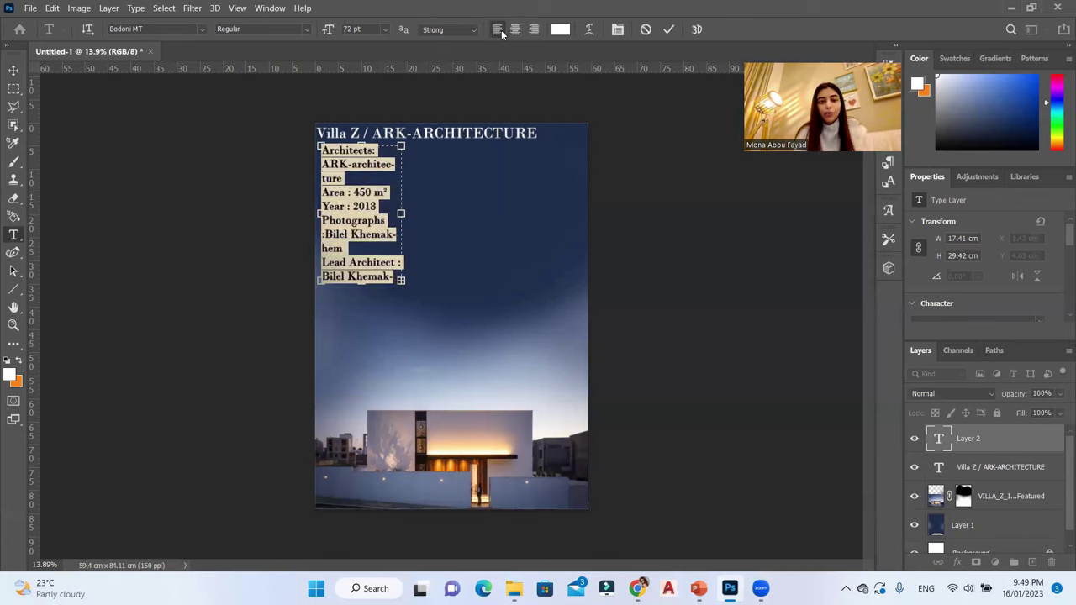
click(386, 30)
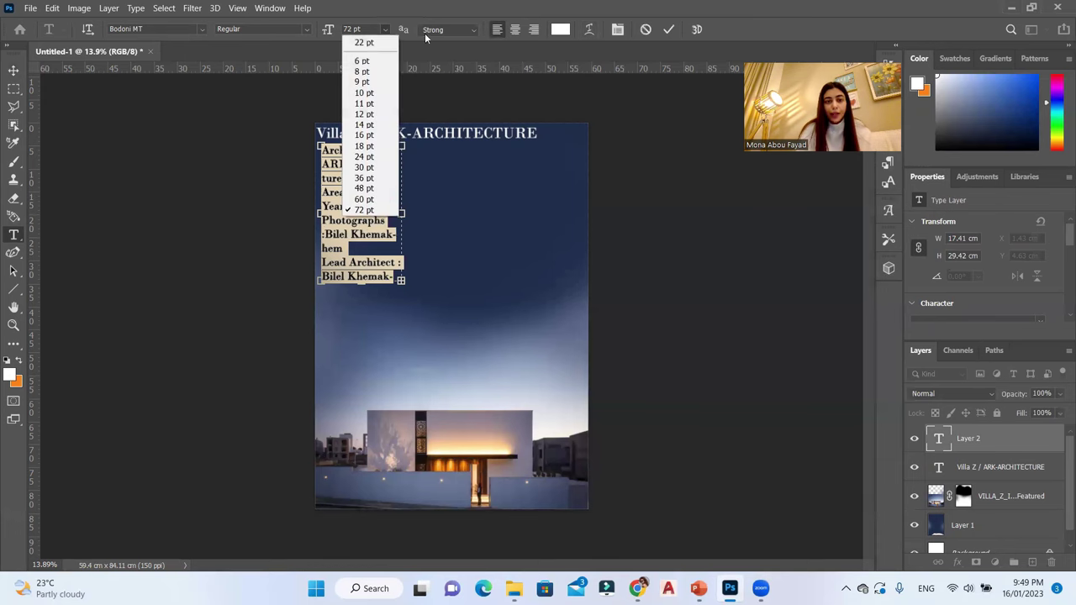
click(363, 199)
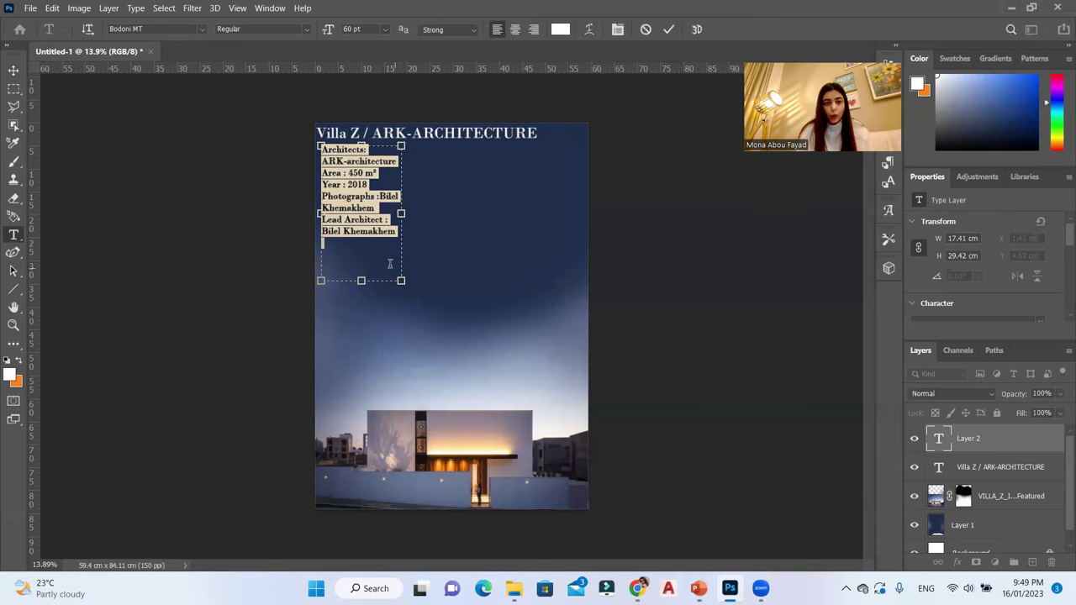
drag(405, 206, 491, 211)
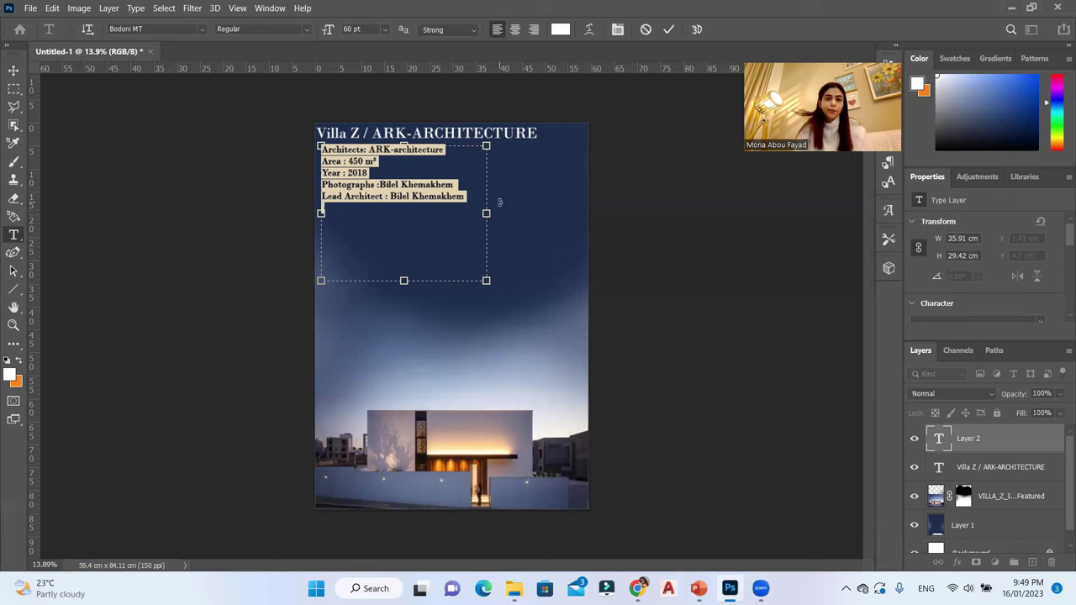
drag(403, 281, 403, 217)
Set the project details text to the Swis721 LtEx BT font at 48 pt
drag(467, 195, 320, 150)
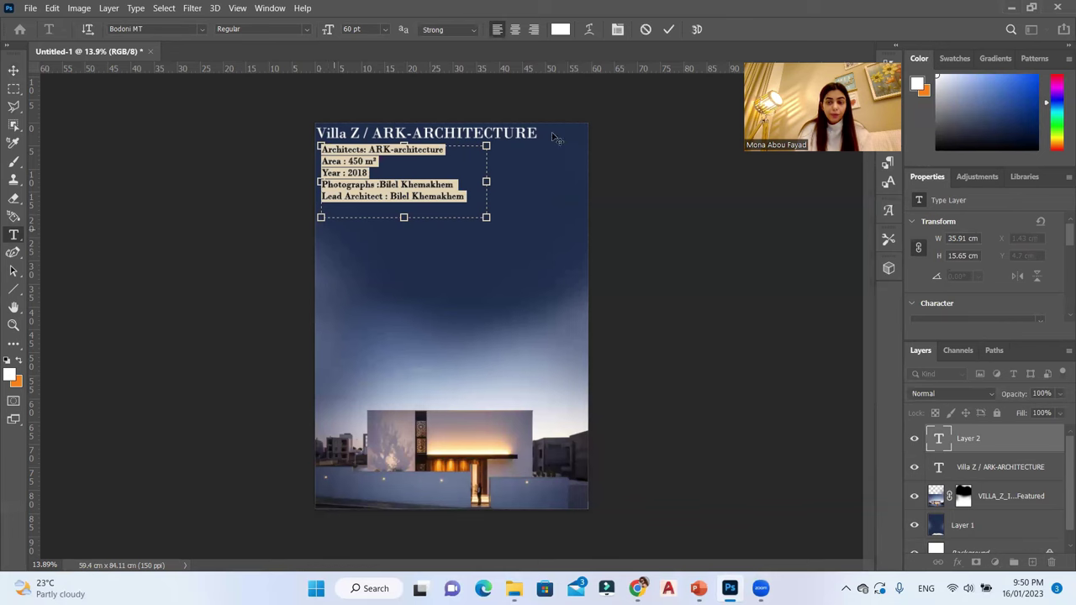
click(202, 29)
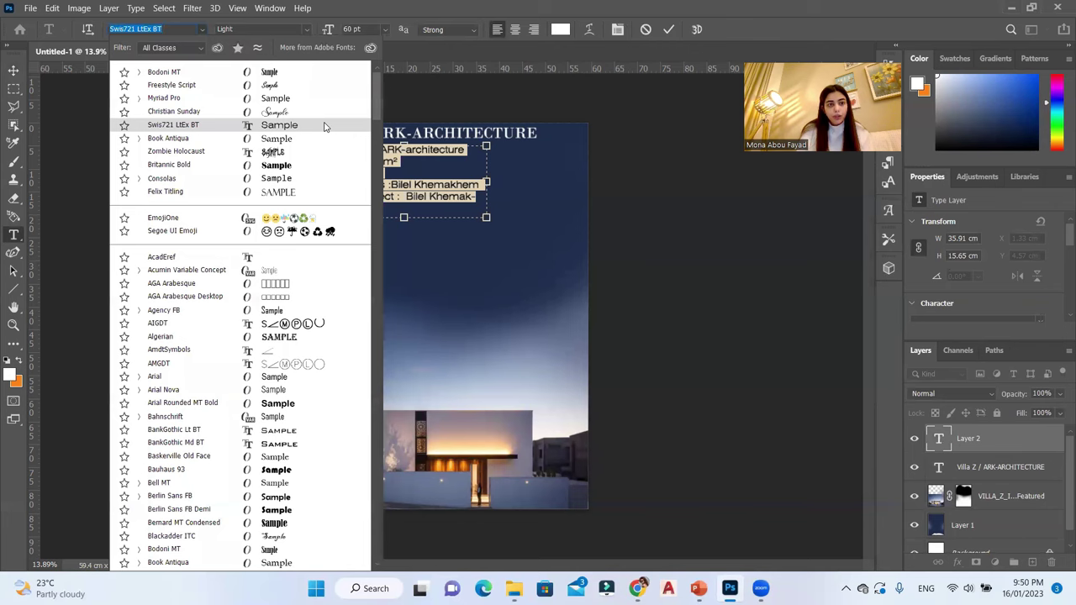
click(324, 126)
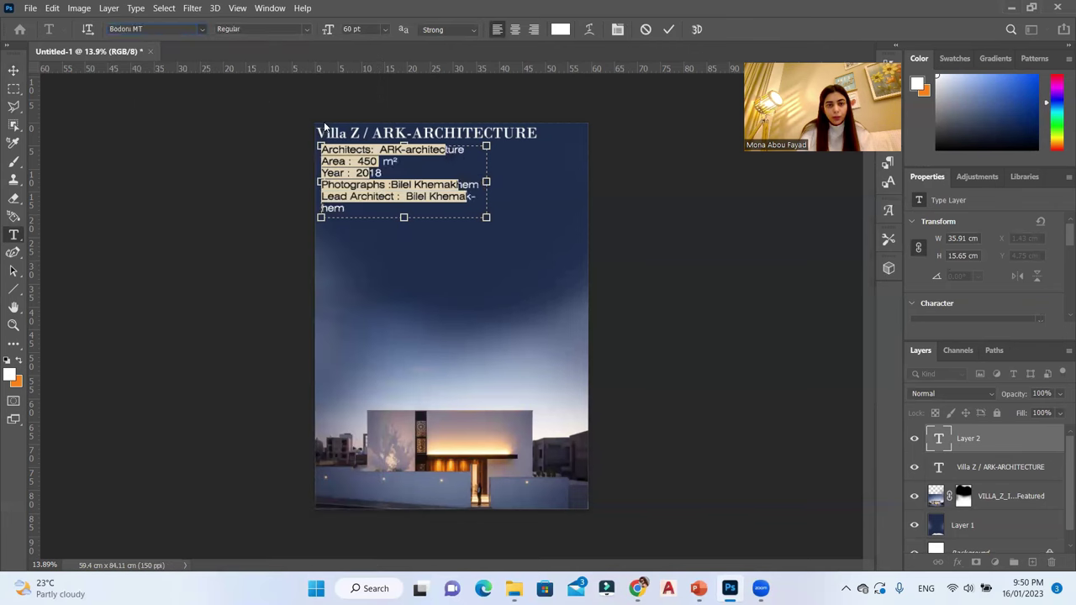
click(385, 29)
click(374, 185)
click(381, 197)
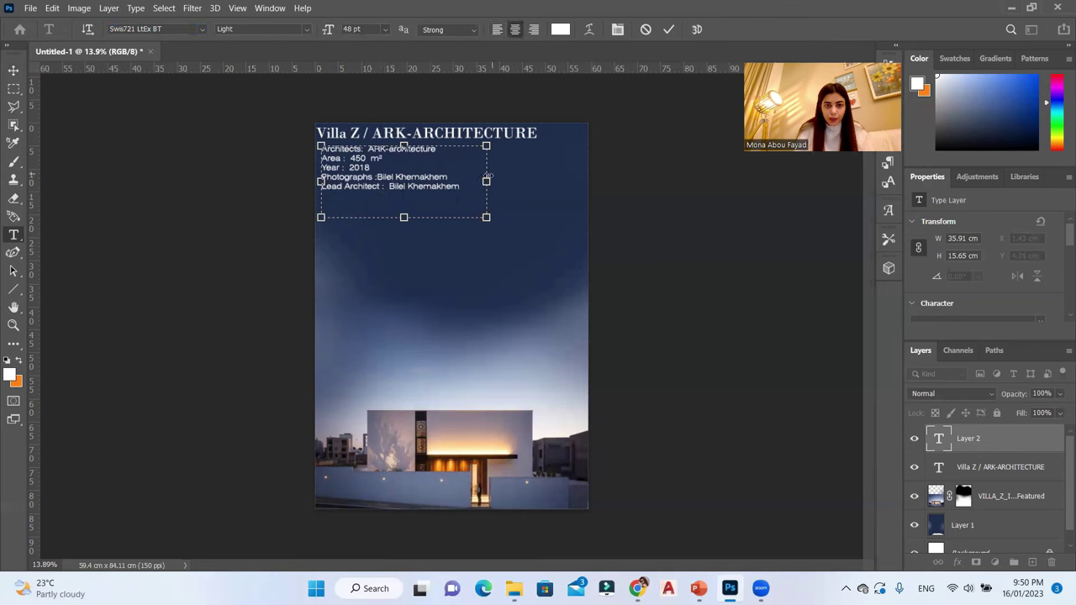
click(668, 29)
Move the project details block further down the page and nudge the title slightly down from the upper edge
drag(365, 187, 368, 207)
click(410, 149)
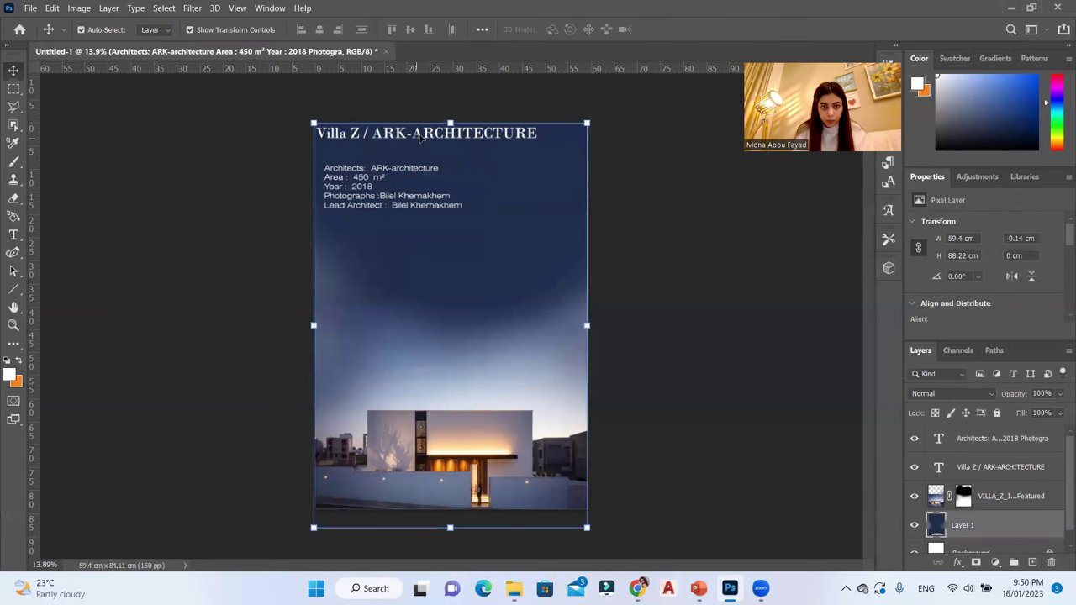
click(425, 134)
click(519, 234)
drag(504, 133, 504, 138)
click(486, 412)
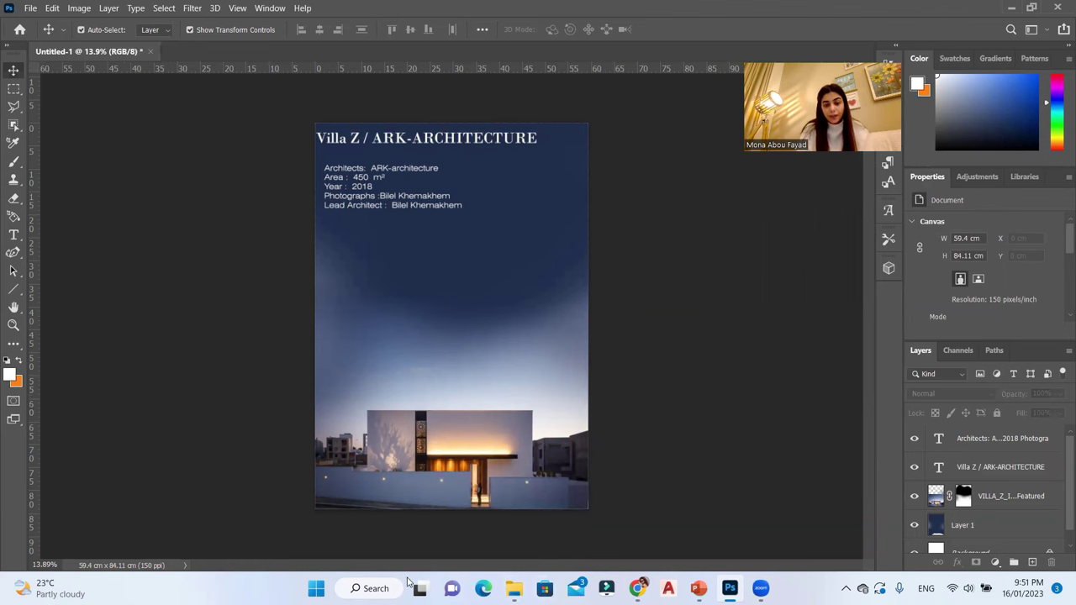
Open the ground floor plan VILLA_Z_Dr_(1).jpg from the POSTER folder in Photoshop and unlock its background layer
key(alt+Tab)
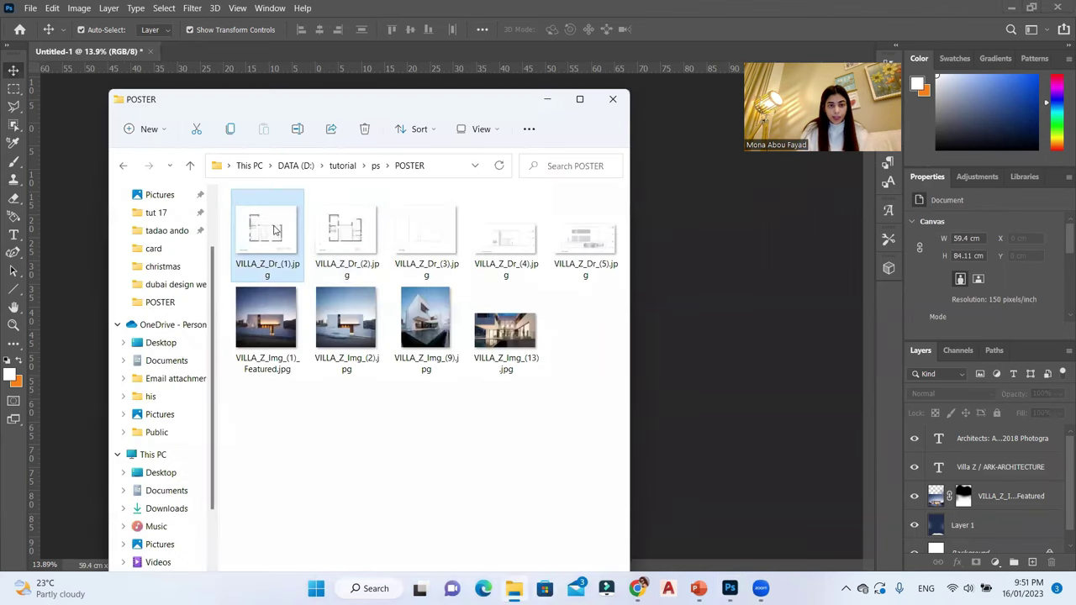
right_click(294, 307)
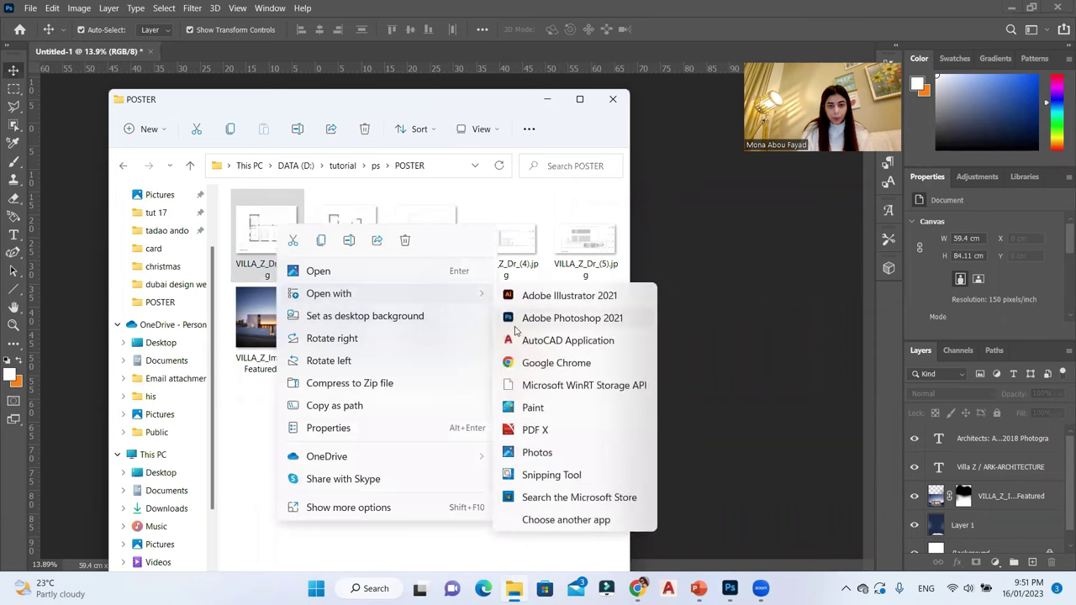
click(520, 331)
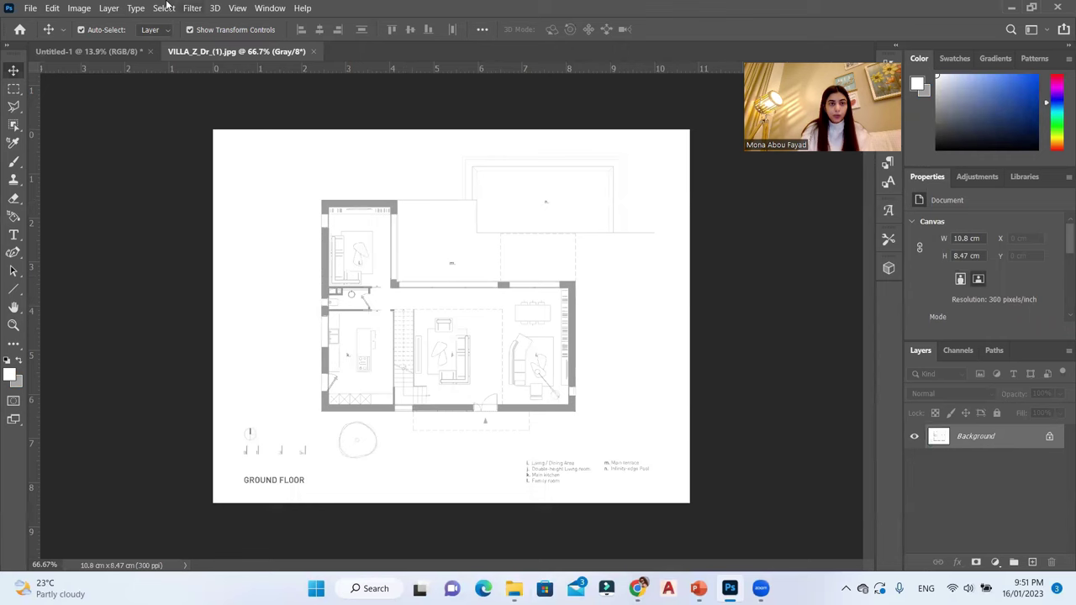
click(1049, 438)
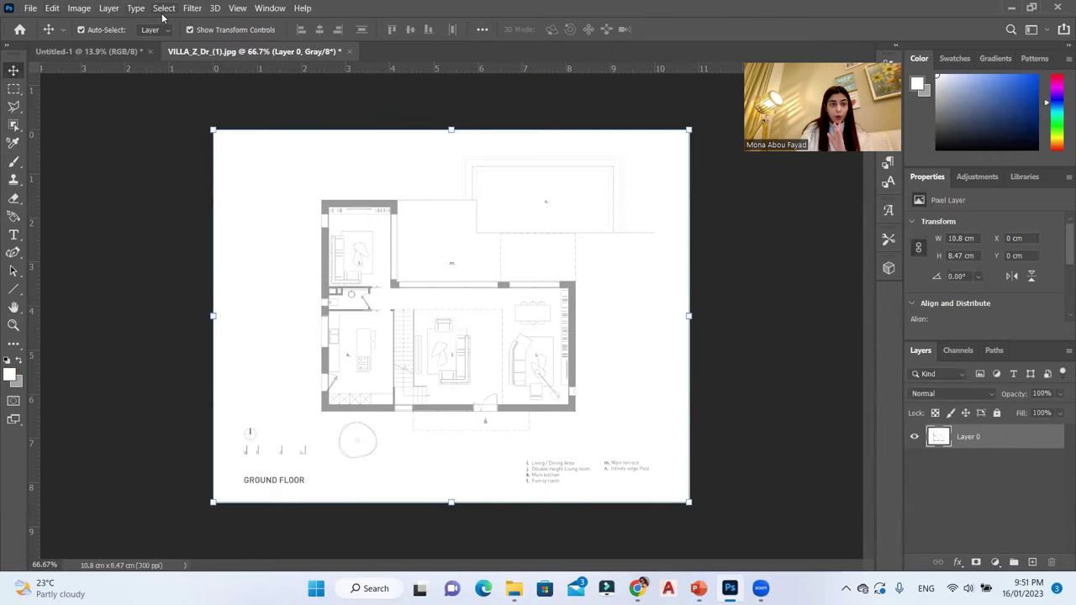
click(1044, 438)
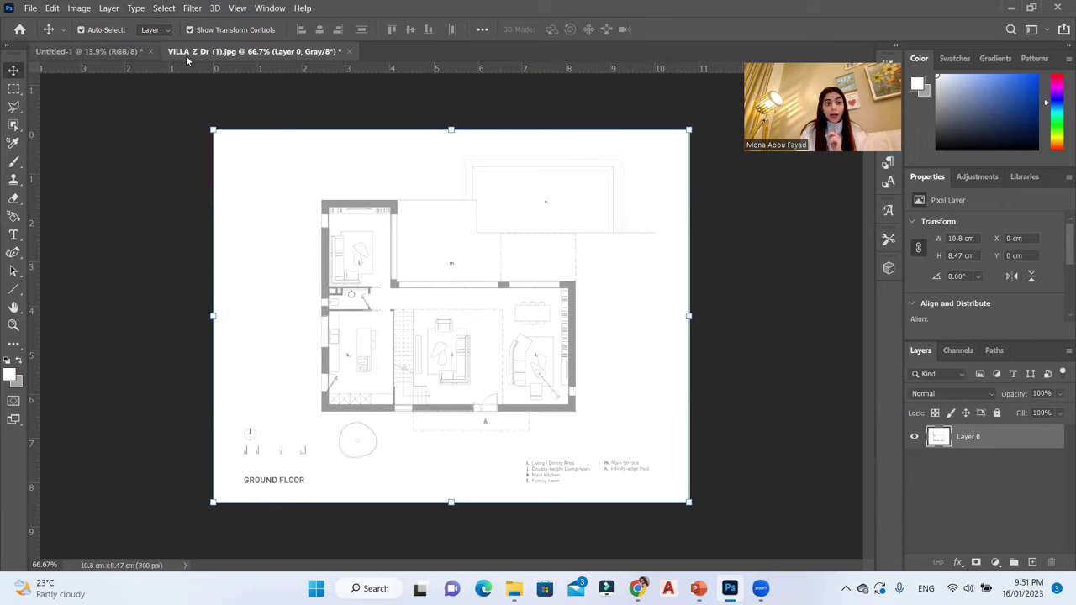
Select the ground floor plan's white background with Color Range at fuzziness 30, delete it and deselect
click(161, 8)
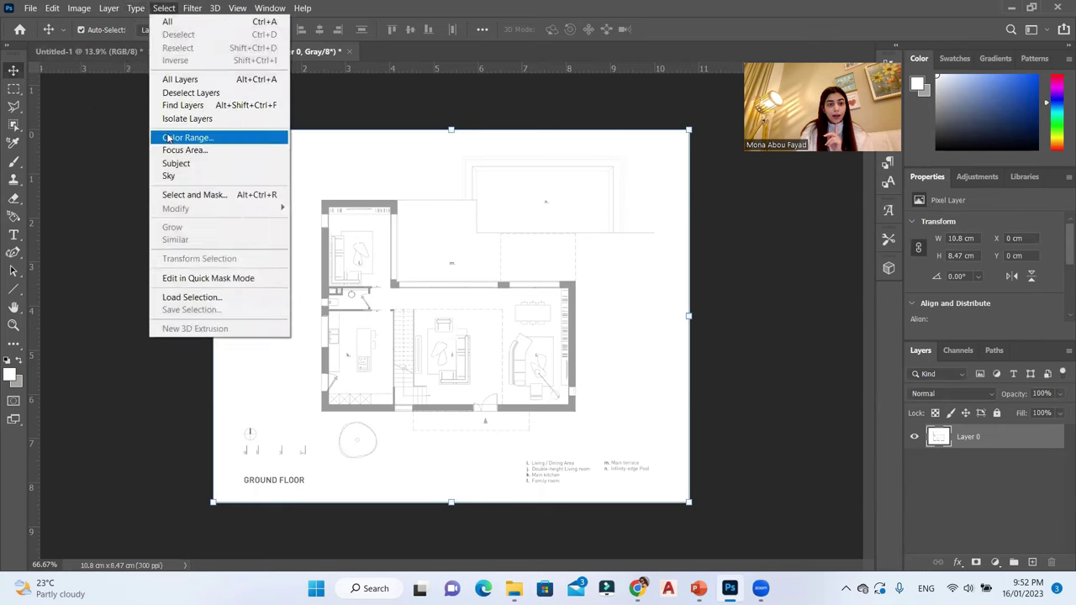
click(202, 137)
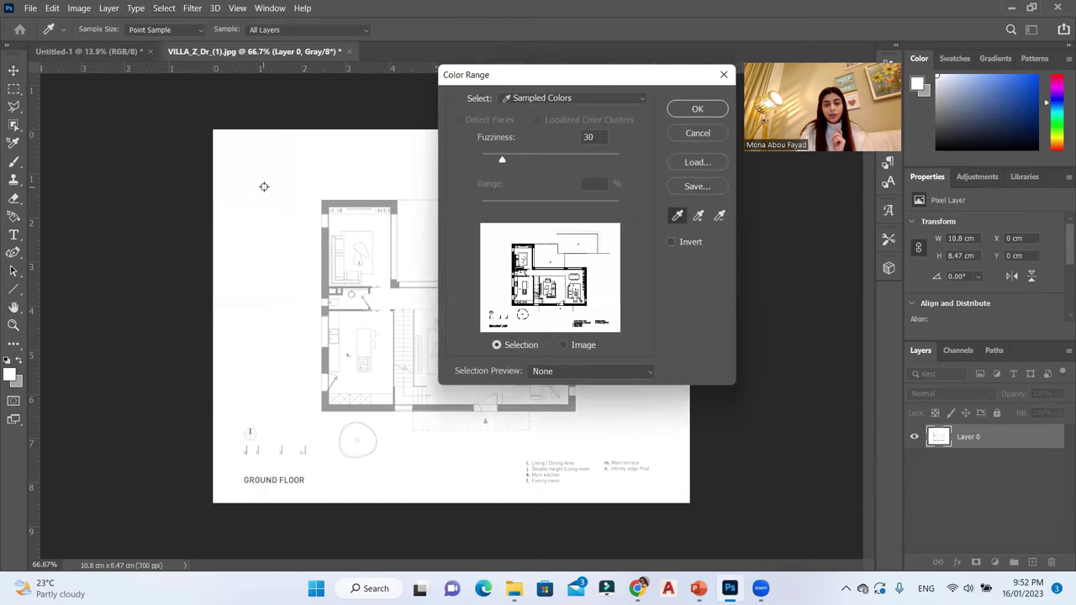
click(704, 112)
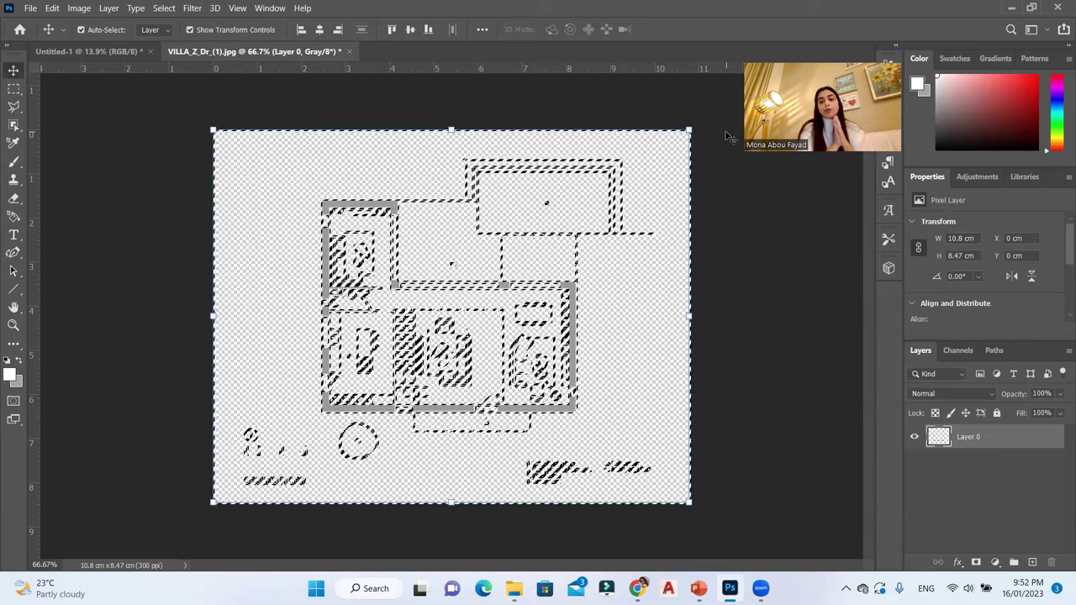
key(ctrl+d)
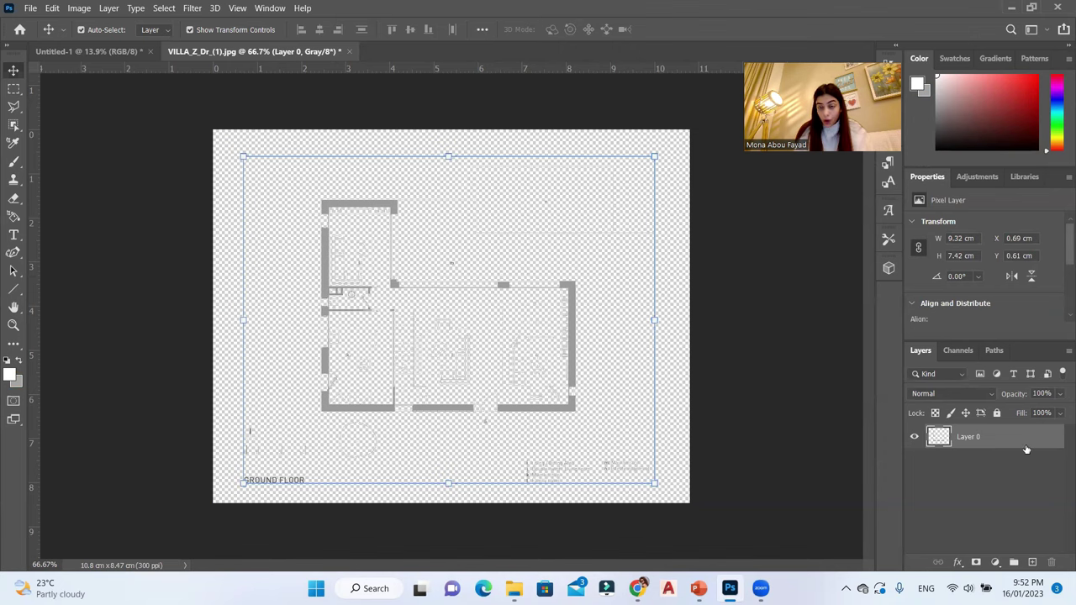
Apply a black (000000) Color Overlay to the ground floor plan layer
double_click(1026, 449)
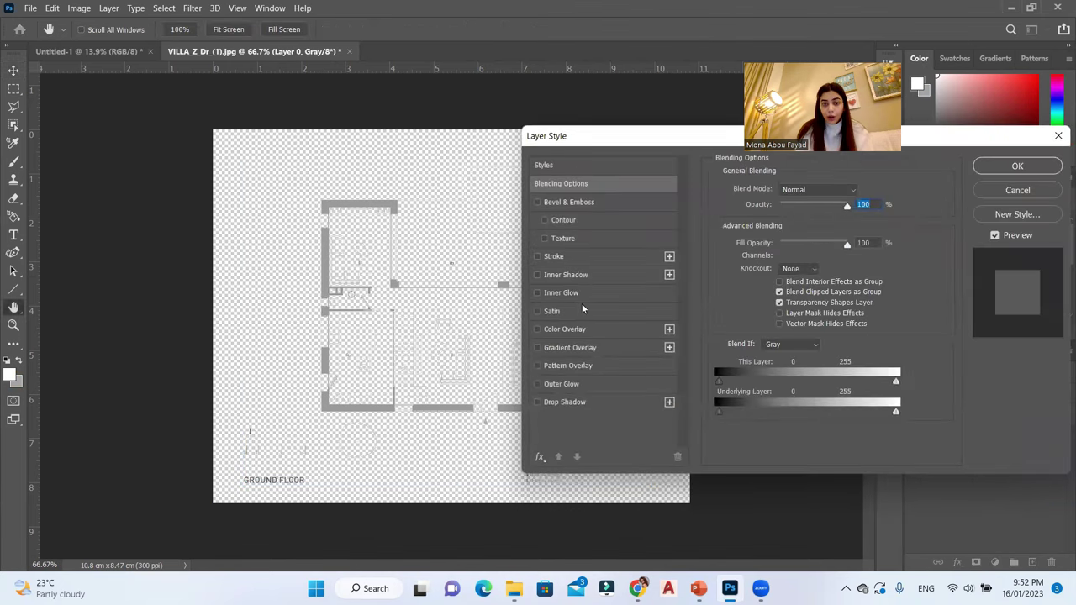
click(578, 330)
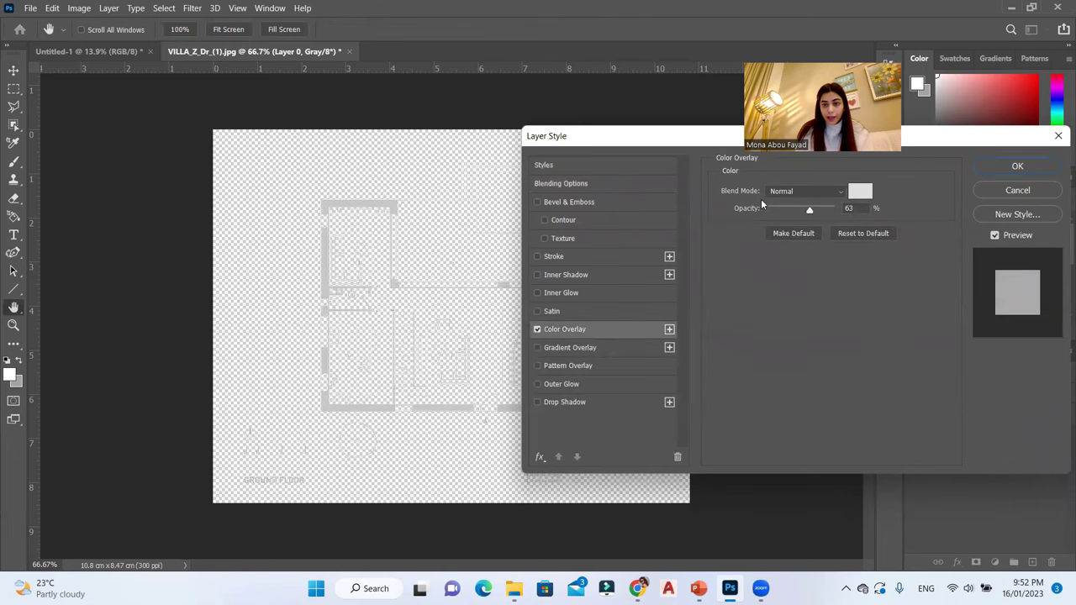
click(860, 191)
text(0)
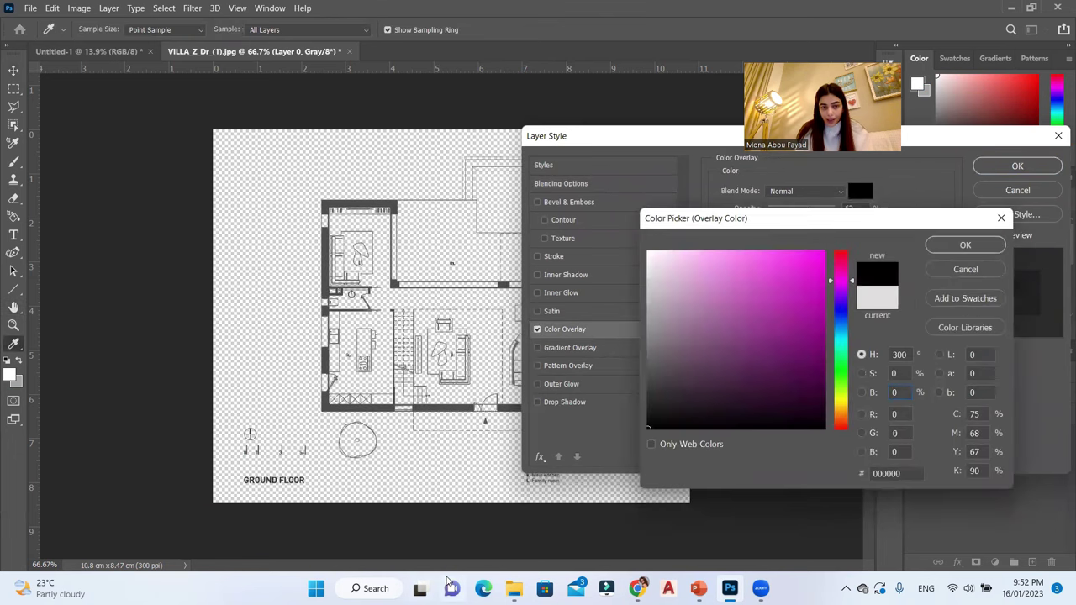
key(Return)
click(1017, 167)
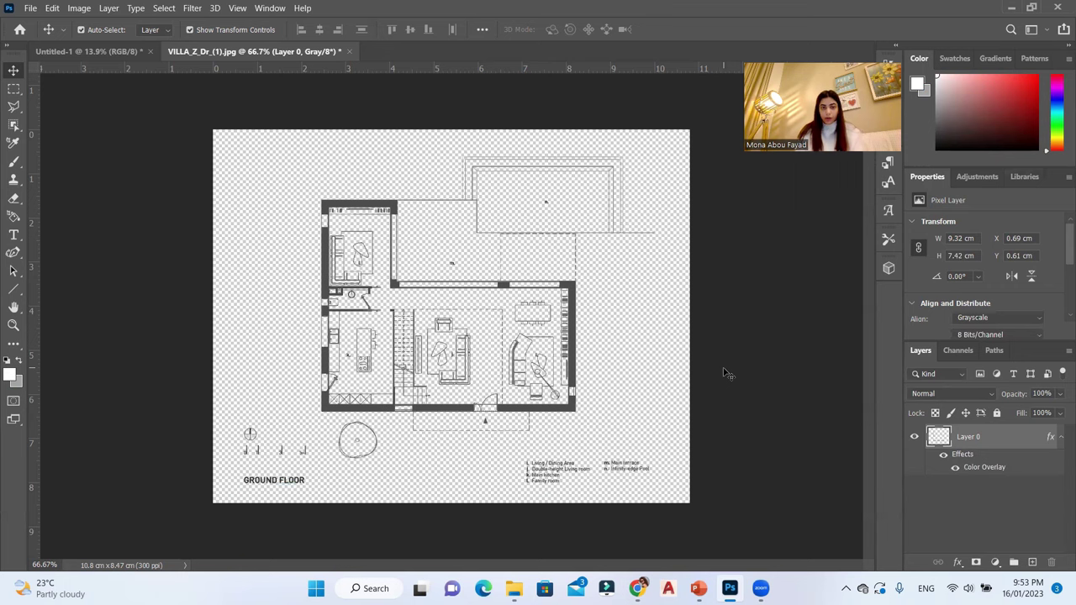
Open the first floor plan VILLA_Z_Dr_(2).jpg and select its white background with Color Range at fuzziness 30
click(360, 353)
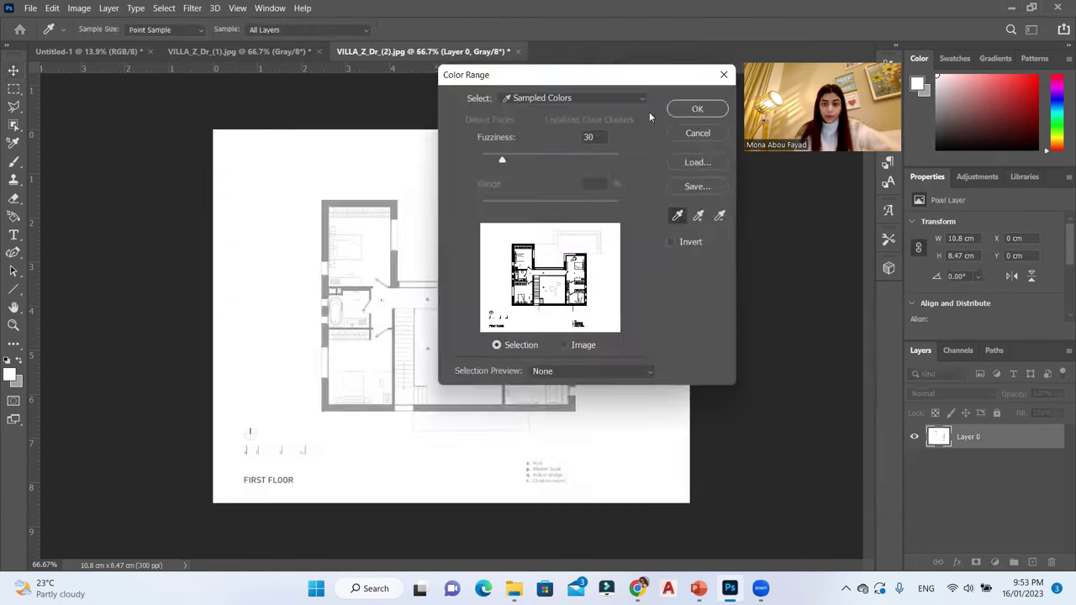
key(Return)
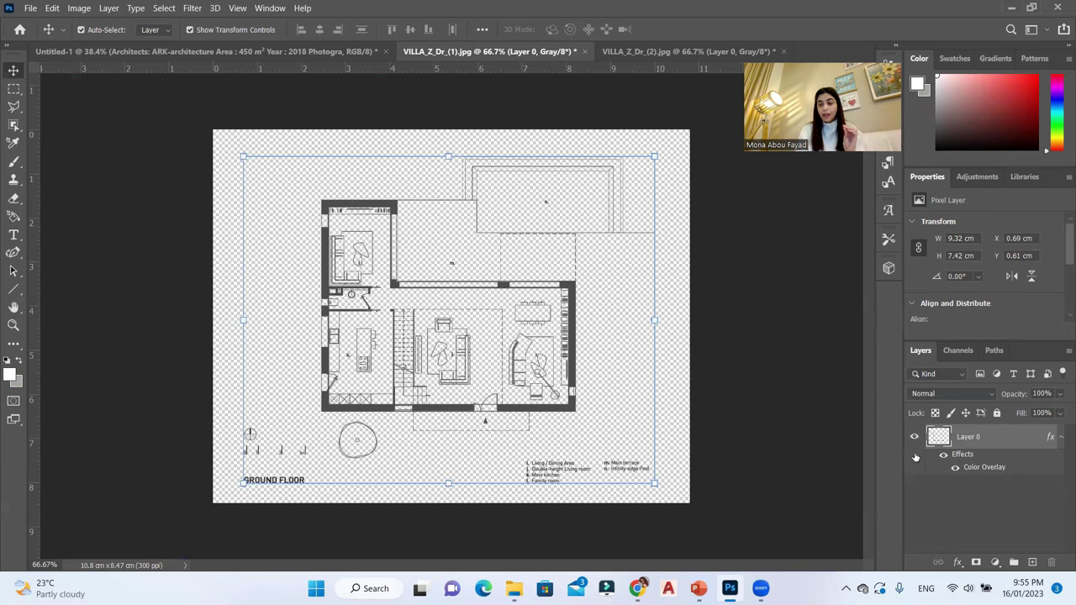
Compare the ground floor plan with and without its Color Overlay, and rasterize the layer style into the layer
click(955, 467)
click(955, 467)
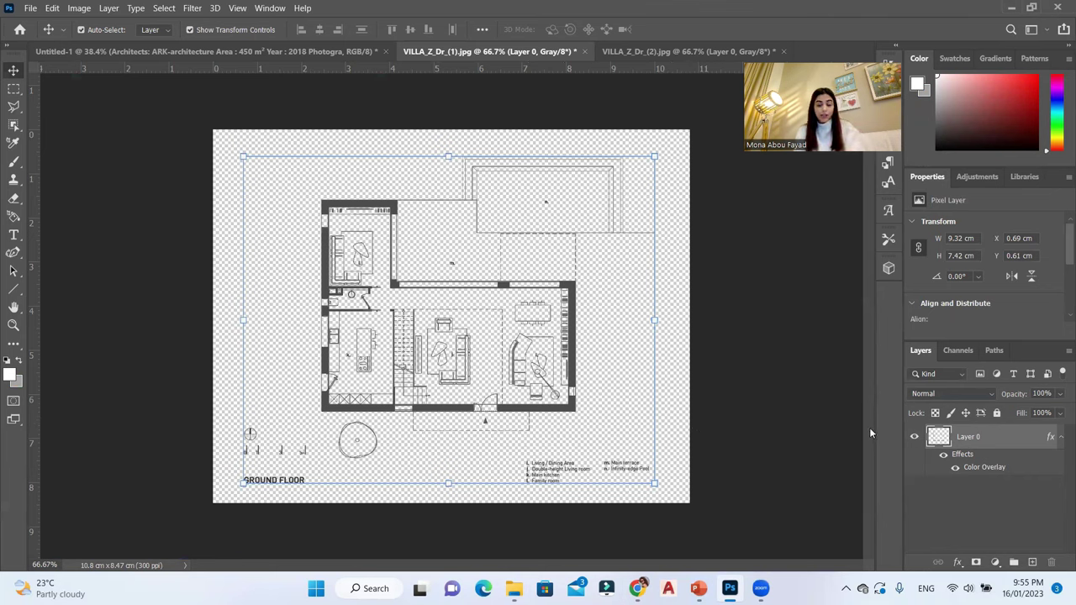
key(ctrl)
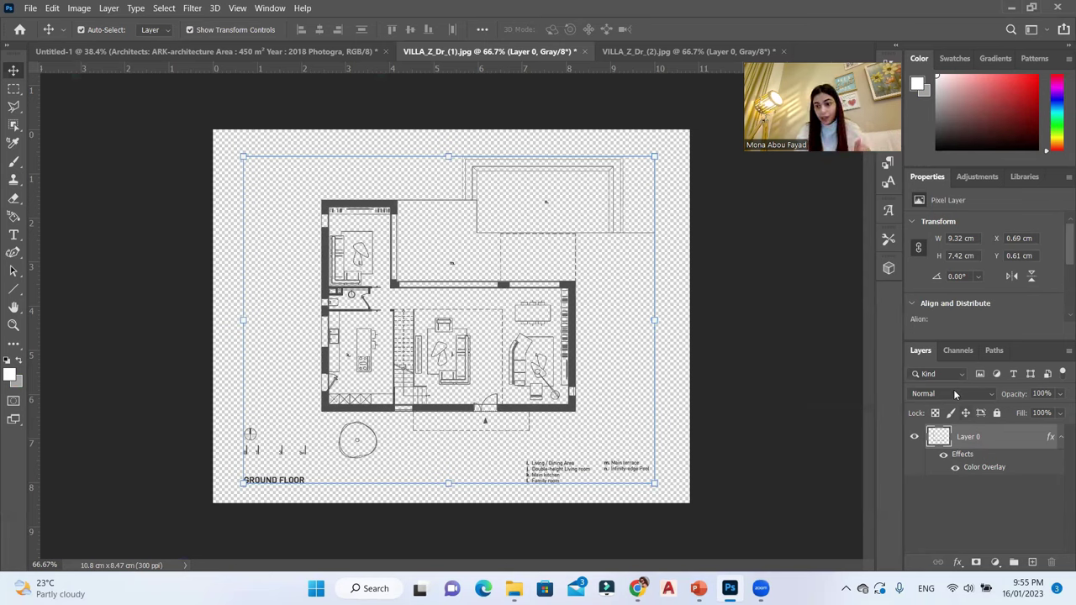
right_click(1017, 439)
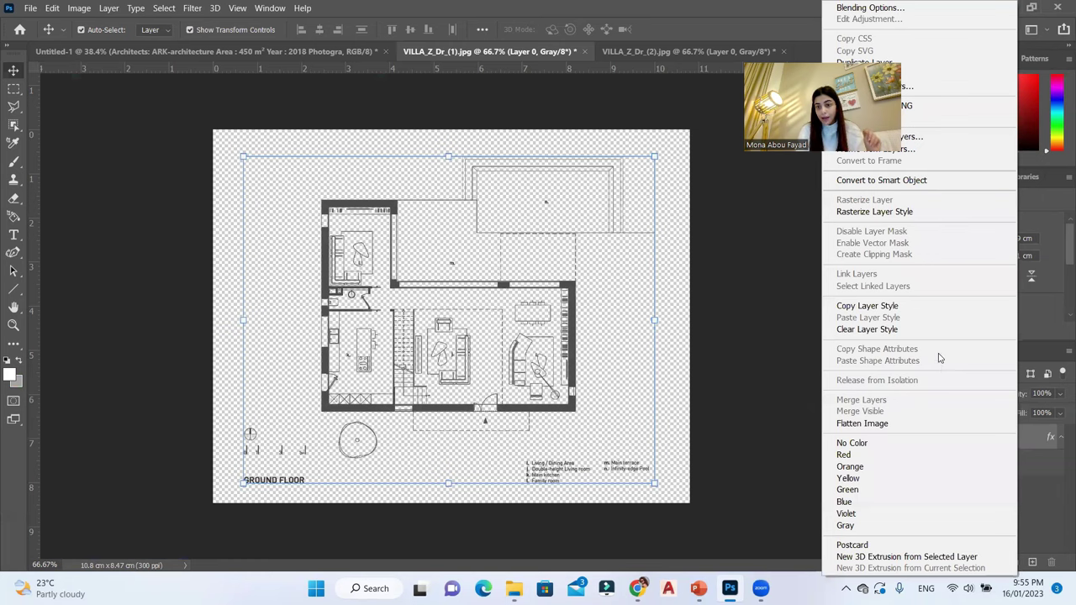
click(881, 212)
click(913, 437)
click(914, 437)
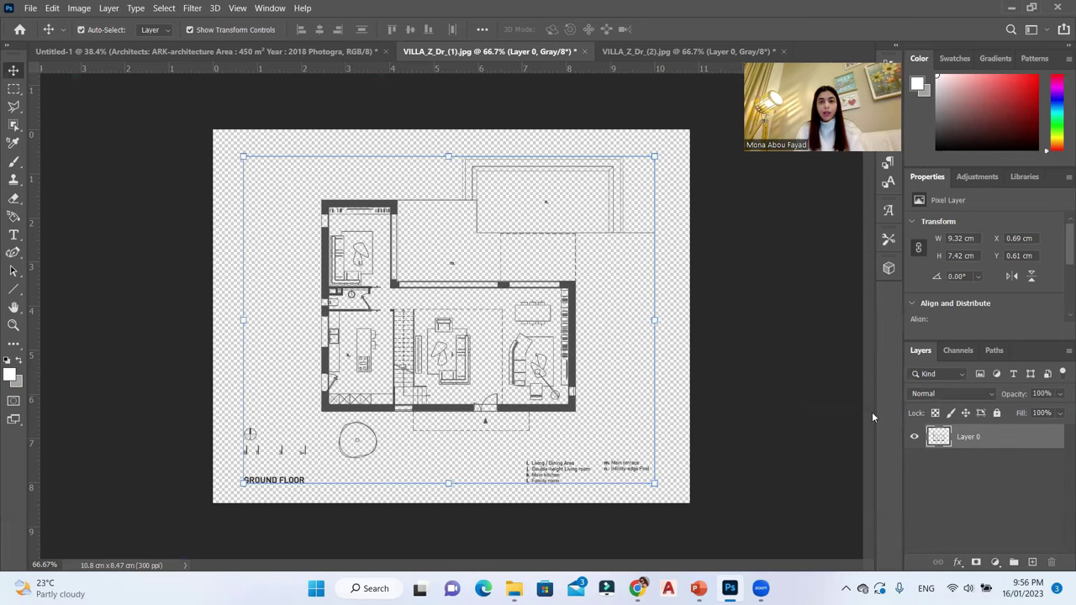
Rasterize the layer style of the first floor plan in VILLA_Z_Dr_(2).jpg into its layer
click(694, 50)
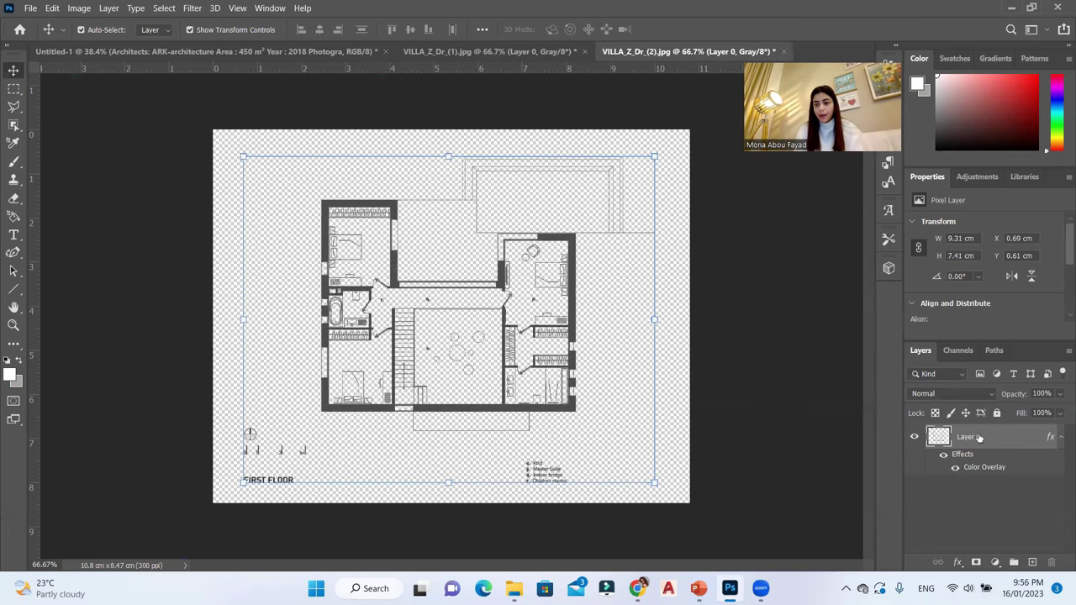
right_click(985, 435)
click(963, 212)
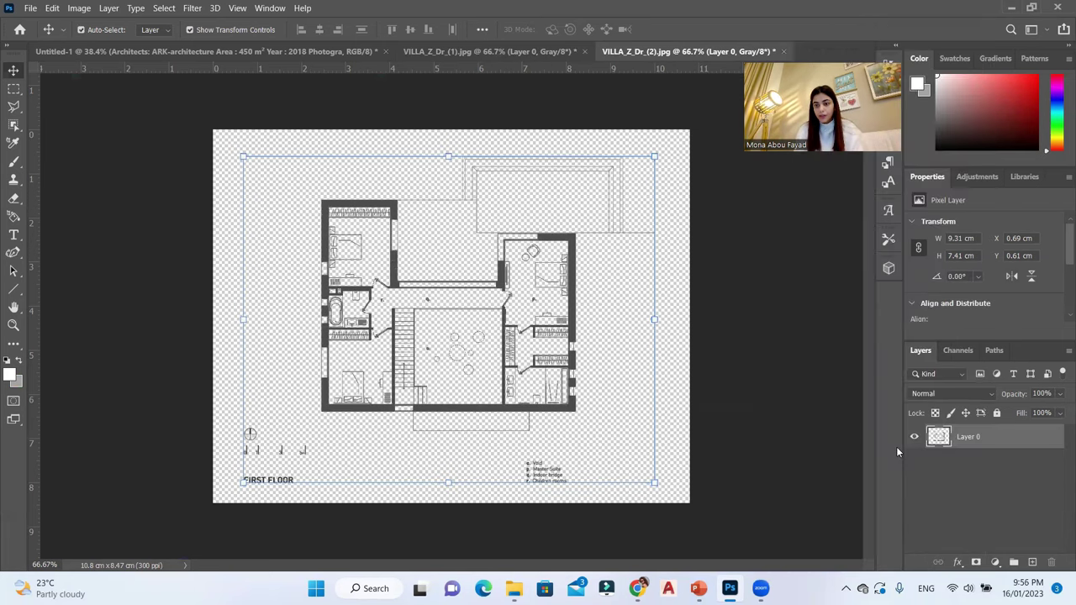
Copy the ground floor plan into the poster, invert it to white, and place it beside the project details at about X 37.1 cm, Y 8.16 cm
click(490, 52)
drag(479, 245, 591, 286)
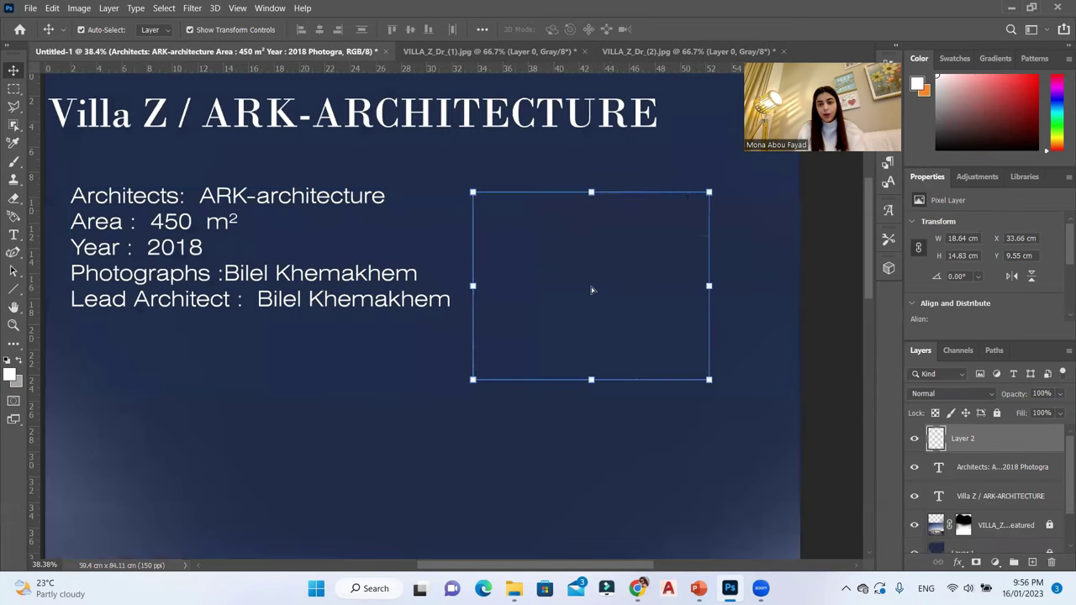
drag(663, 283, 697, 252)
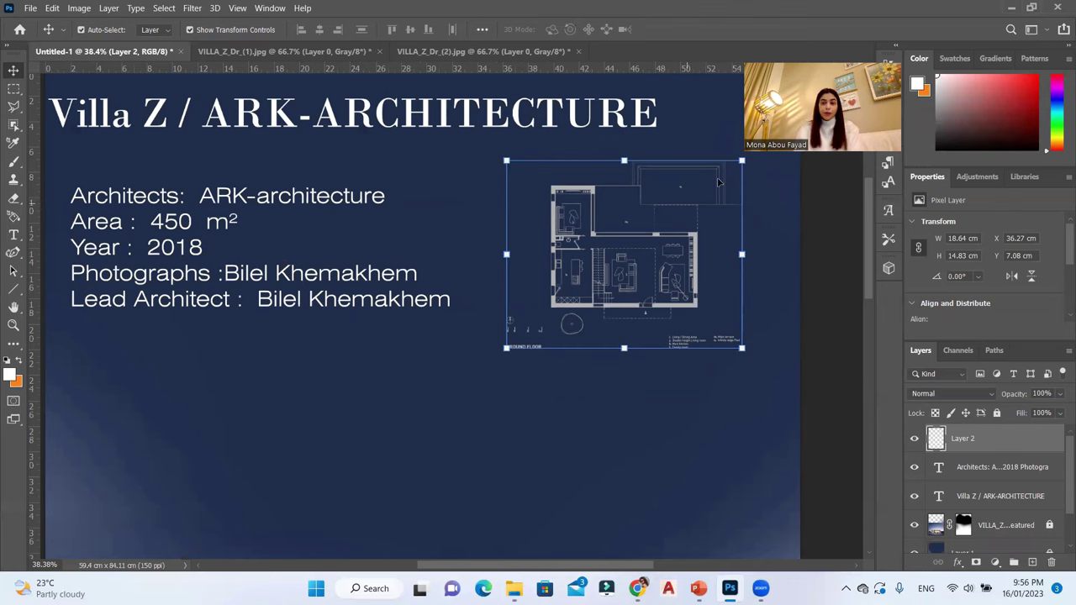
scroll(686, 242, down, 2)
drag(687, 243, 698, 284)
Copy the first floor plan into the poster, invert it to white, and align it beneath the ground floor plan at about X 37.1 cm, Y 26.08 cm
click(511, 48)
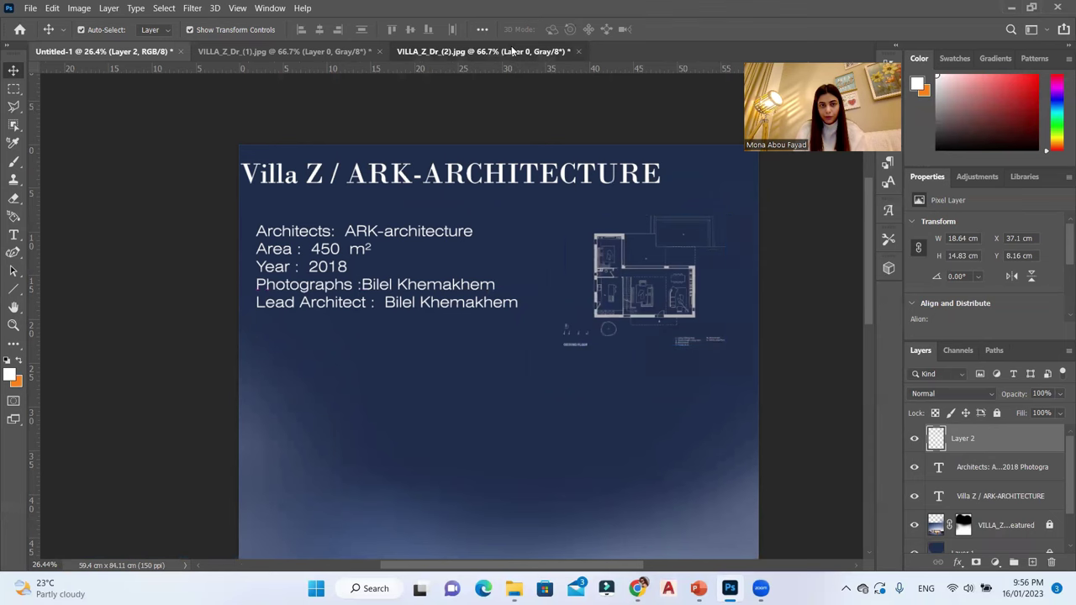
drag(548, 248, 687, 341)
drag(673, 296, 627, 325)
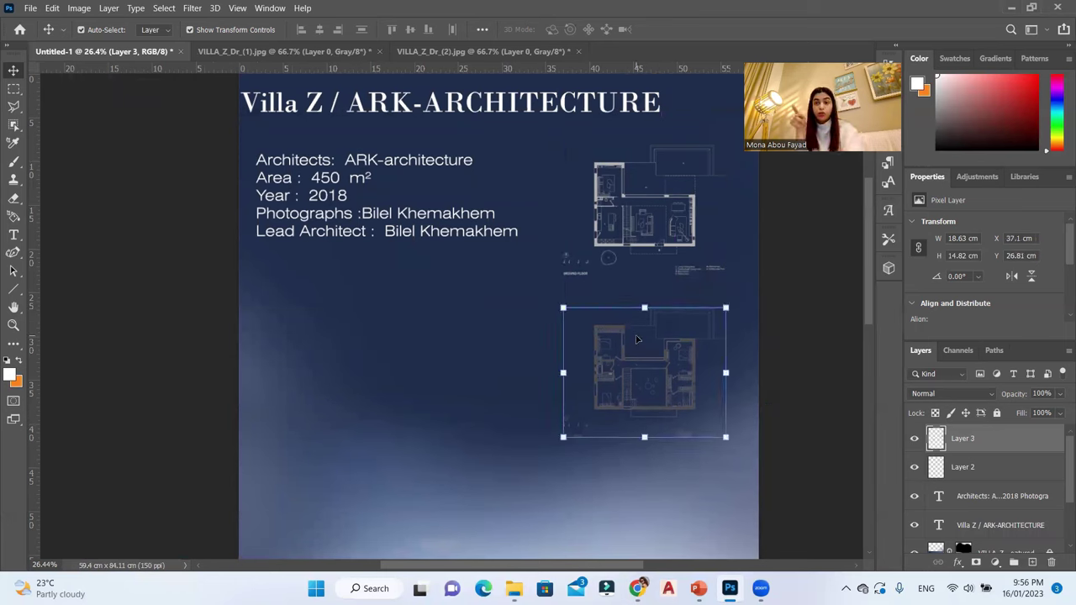
key(ctrl)
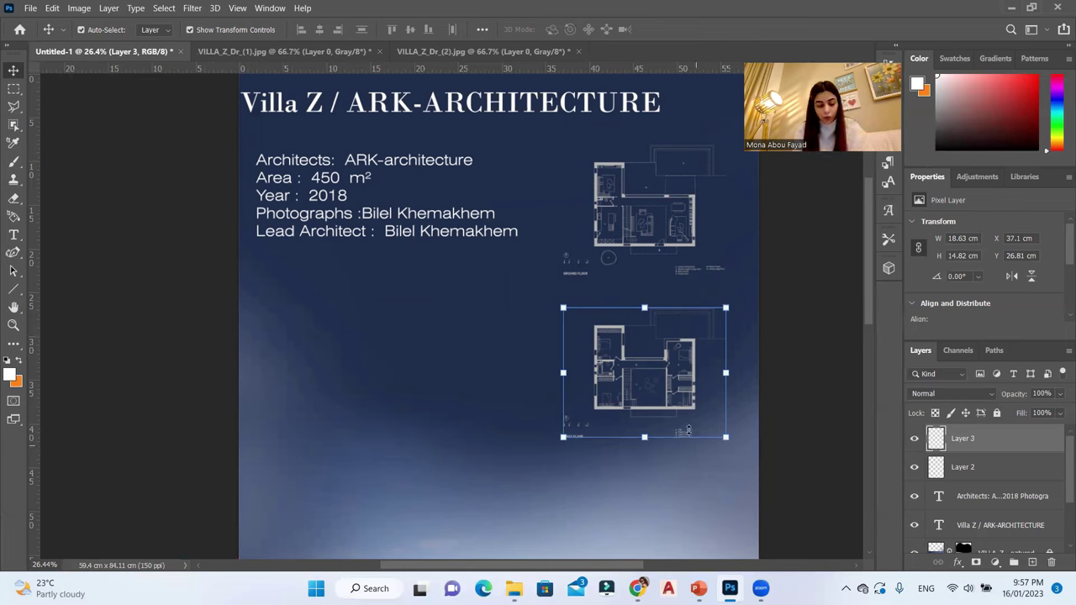
scroll(698, 373, up, 2)
click(696, 372)
drag(709, 395, 714, 380)
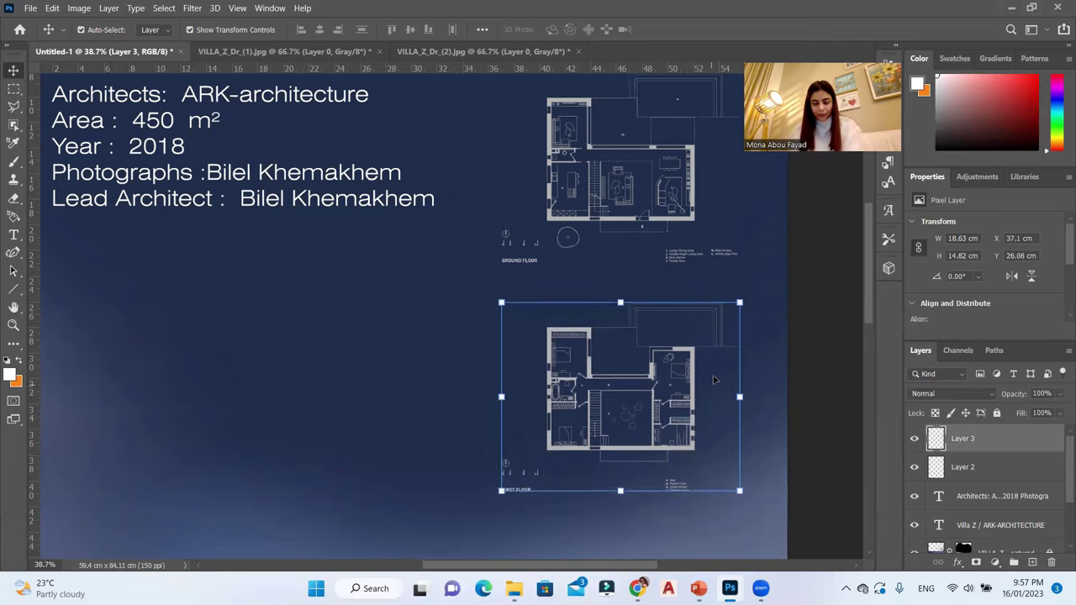
Switch to PowerPoint to check where the layout diagram places the elevations and sections, and return to the Photoshop poster
scroll(714, 380, down, 3)
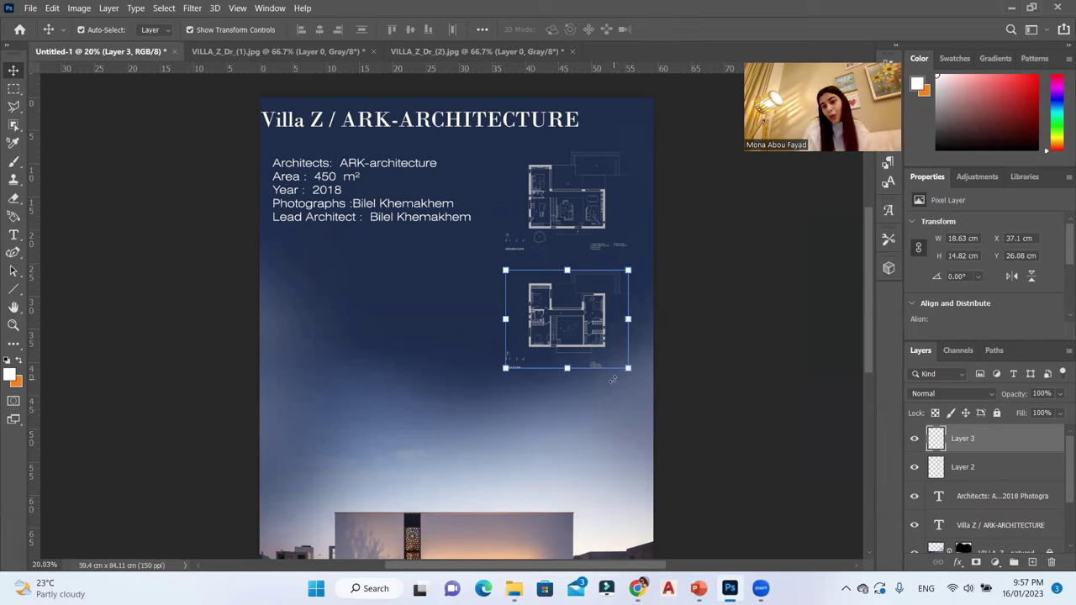
click(698, 588)
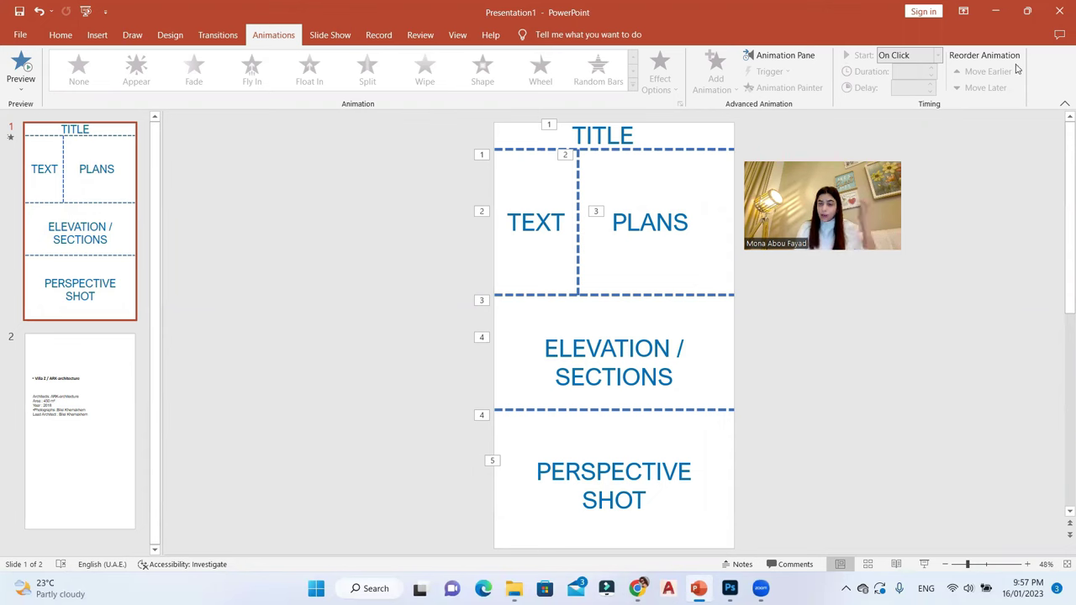
click(1027, 11)
key(alt+Tab)
scroll(286, 382, down, 1)
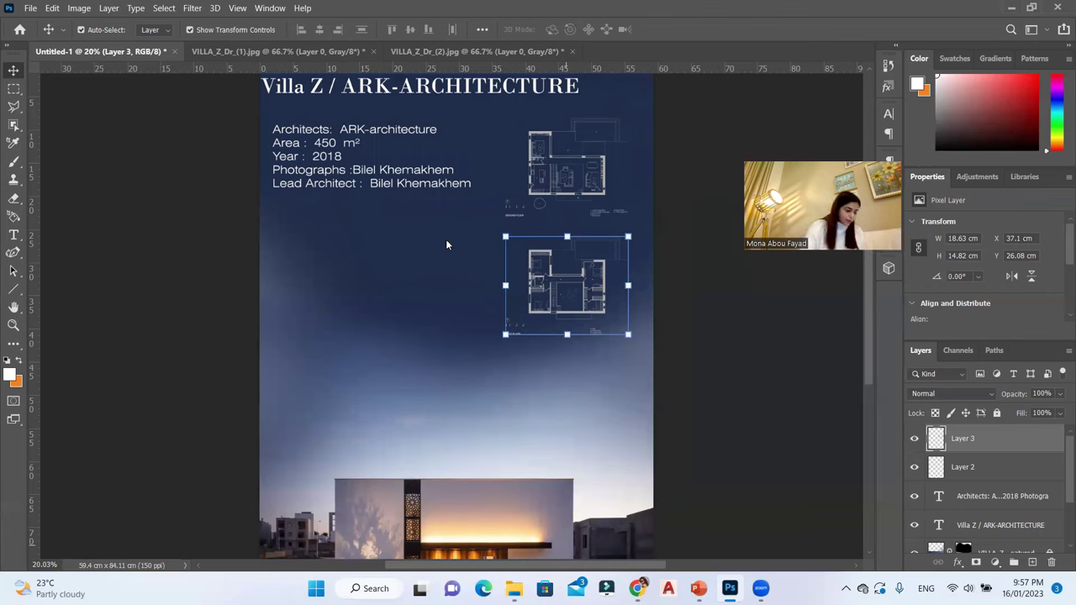
Open the north facade drawing VILLA_Z_Dr_(4).jpg from the POSTER folder in Photoshop and unlock its background layer
key(alt+Tab)
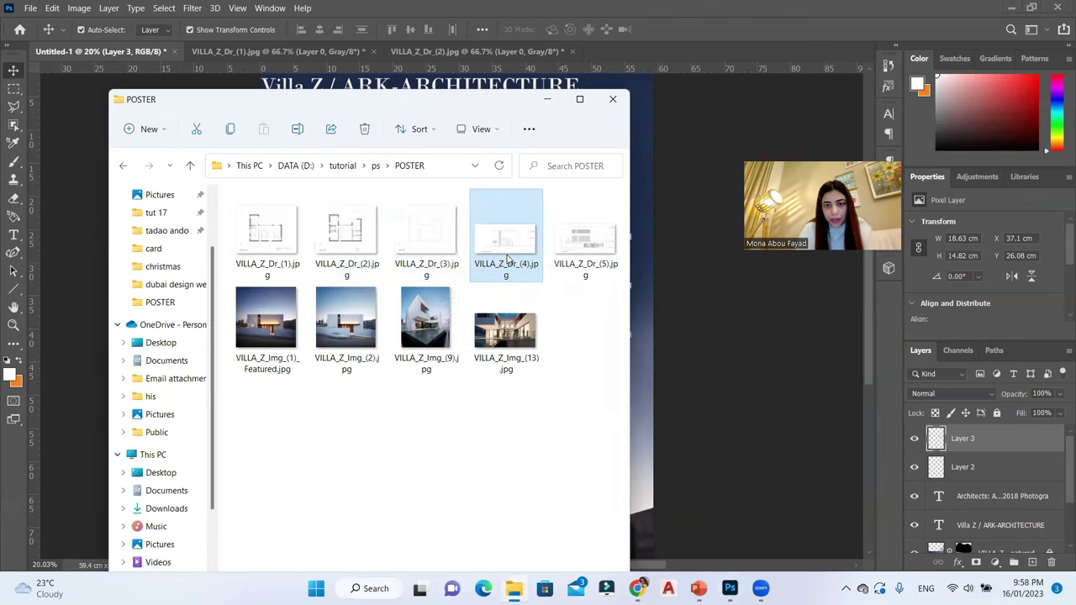
right_click(507, 259)
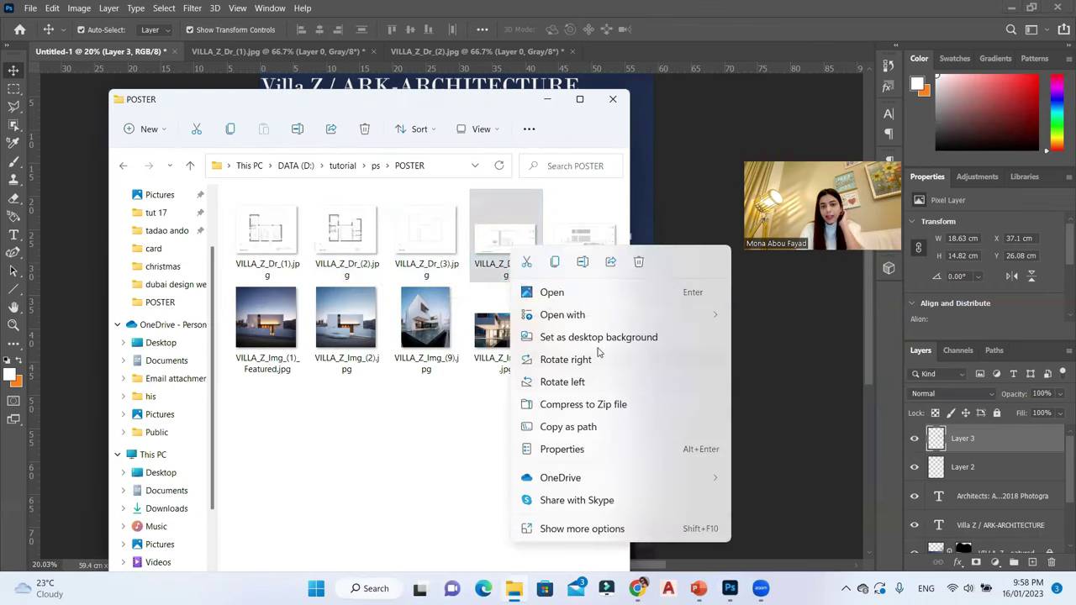
mouse_move(622, 315)
click(850, 335)
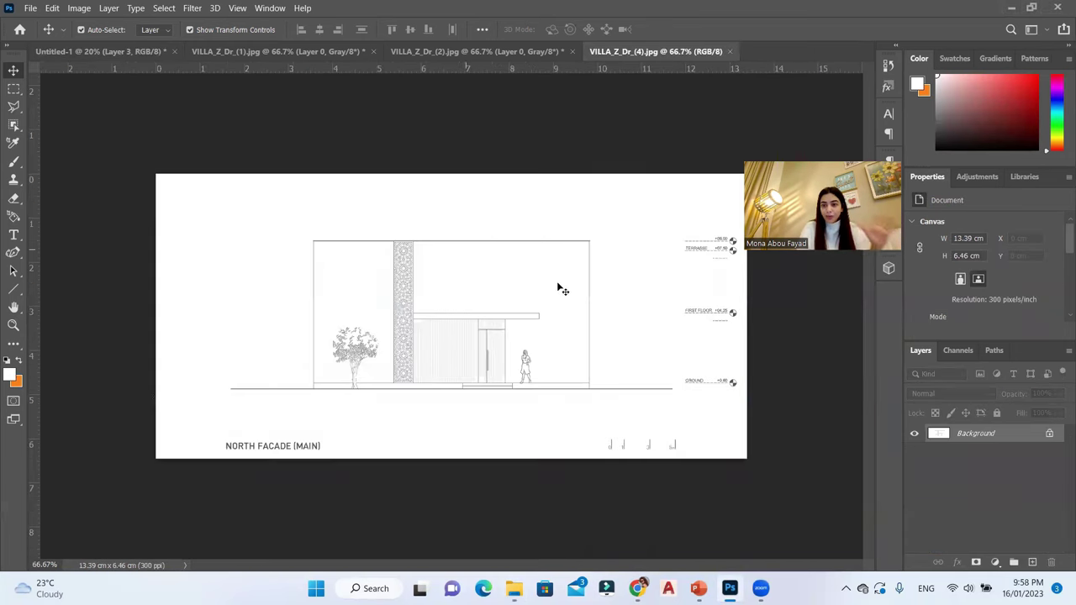
click(1049, 432)
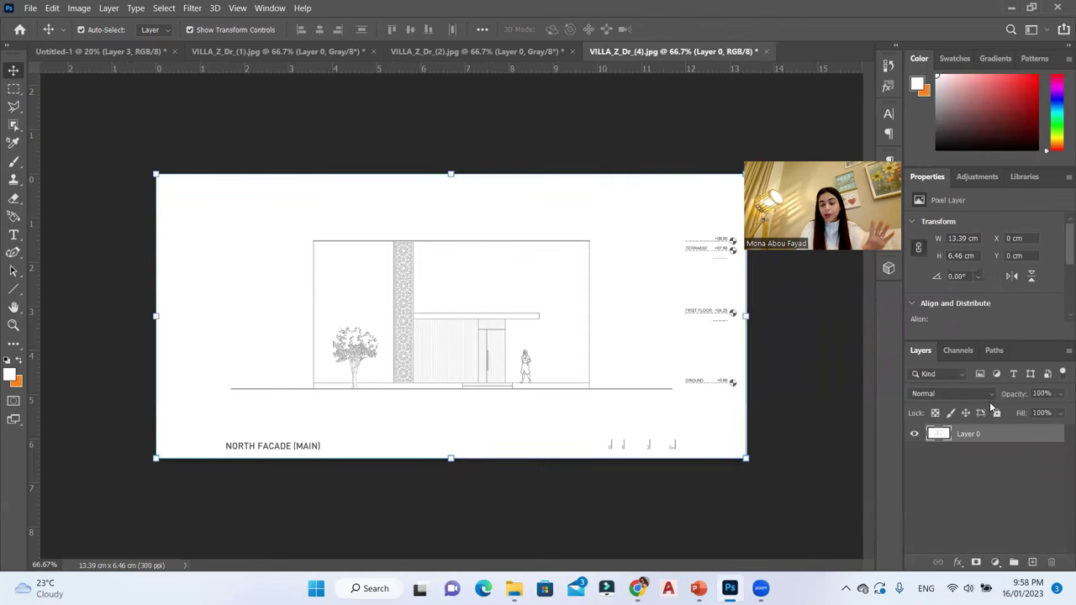
Select the north facade's white background with Color Range at fuzziness 30, delete it and deselect
click(165, 8)
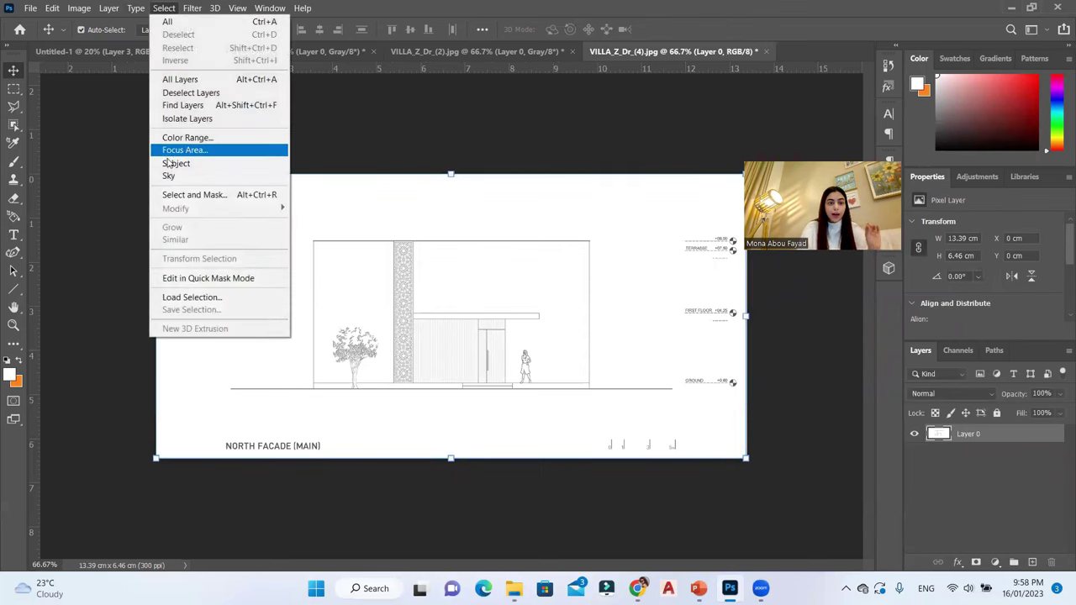
click(185, 141)
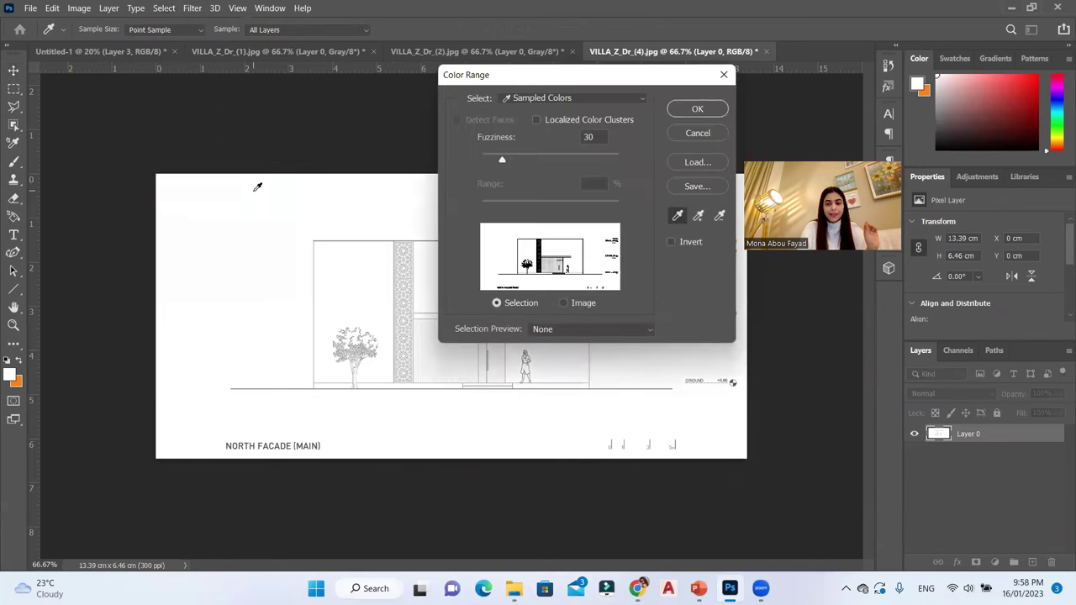
click(711, 108)
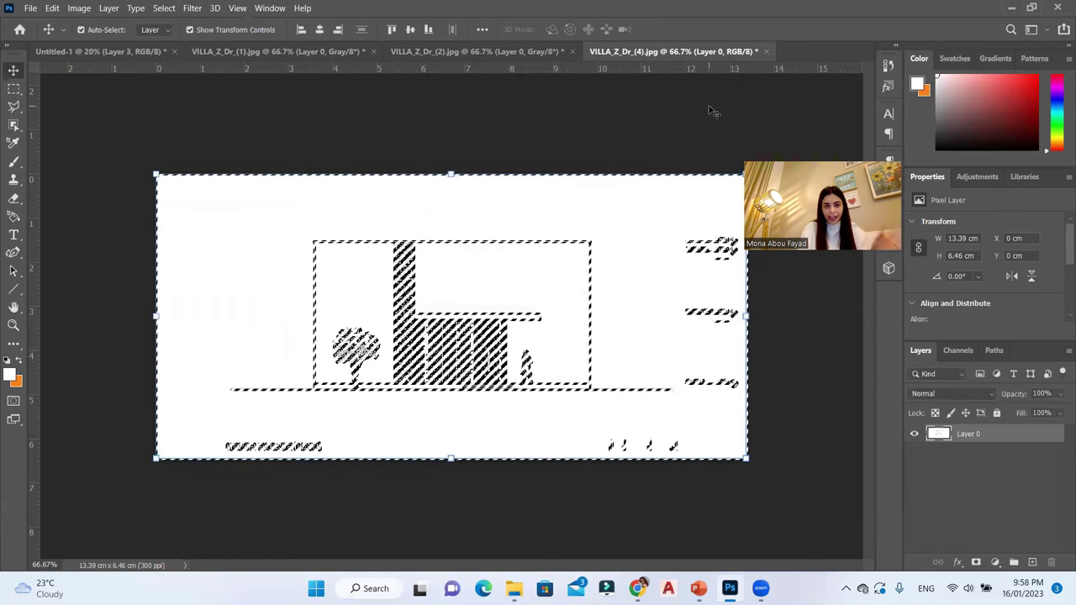
key(Delete)
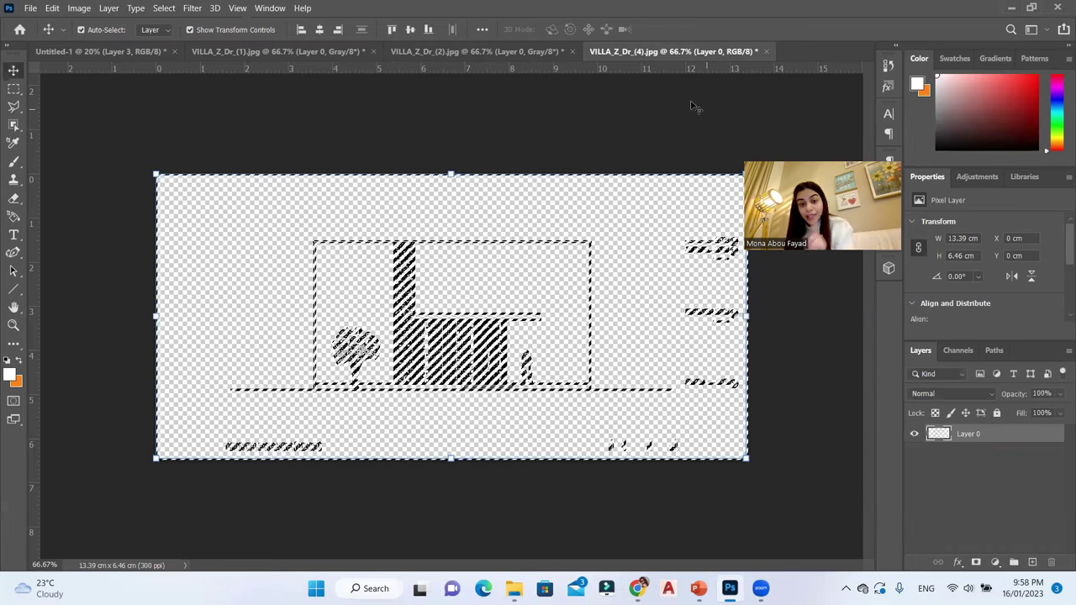
key(ctrl+d)
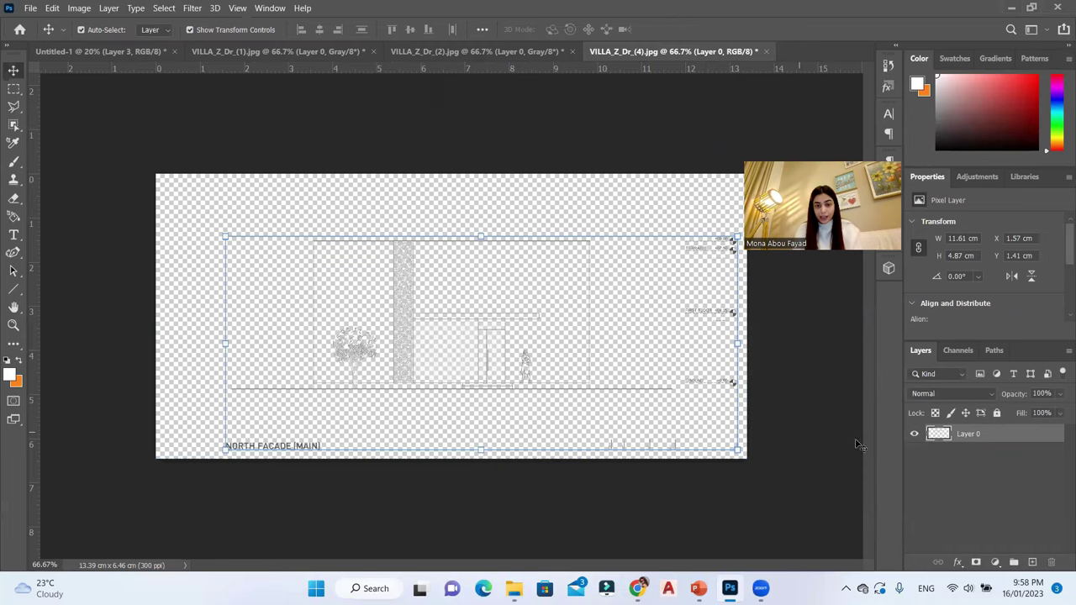
Apply a black (000000) Color Overlay at 63% opacity to the north facade layer and rasterize the layer style
double_click(997, 437)
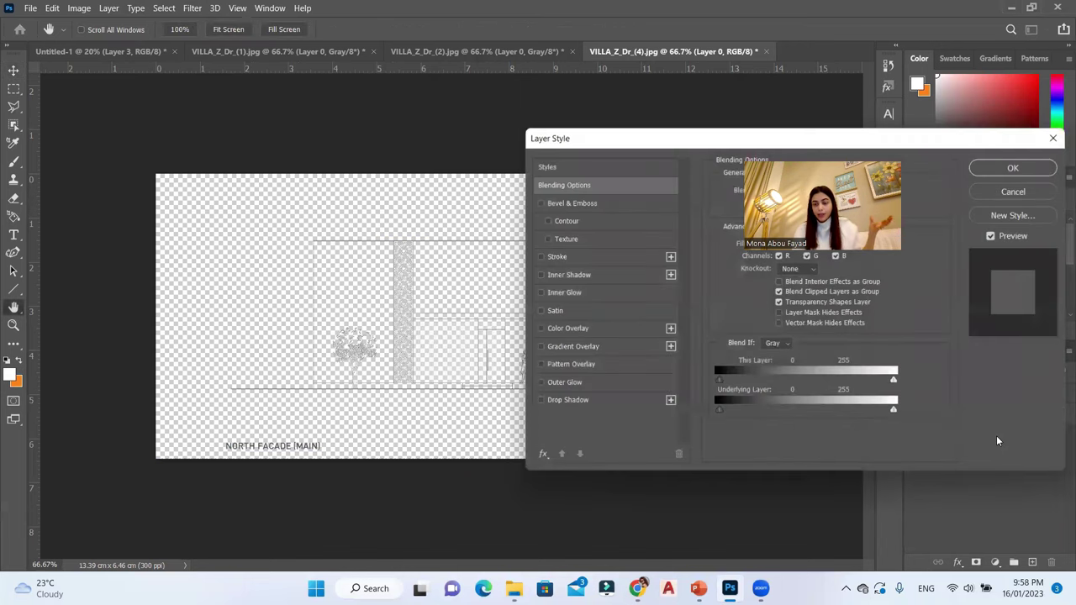
drag(612, 133, 298, 87)
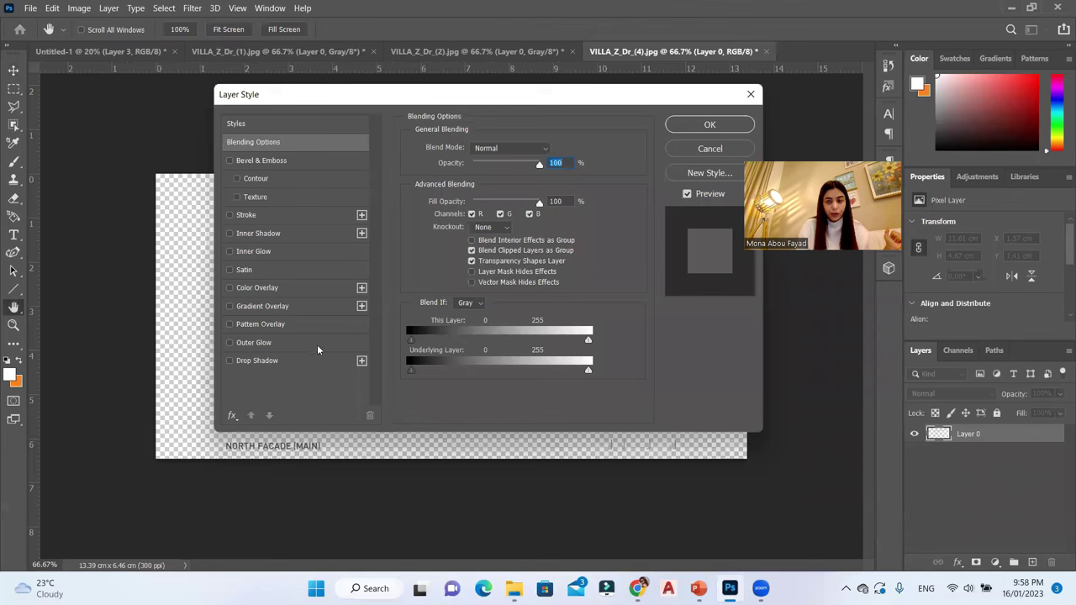
click(306, 290)
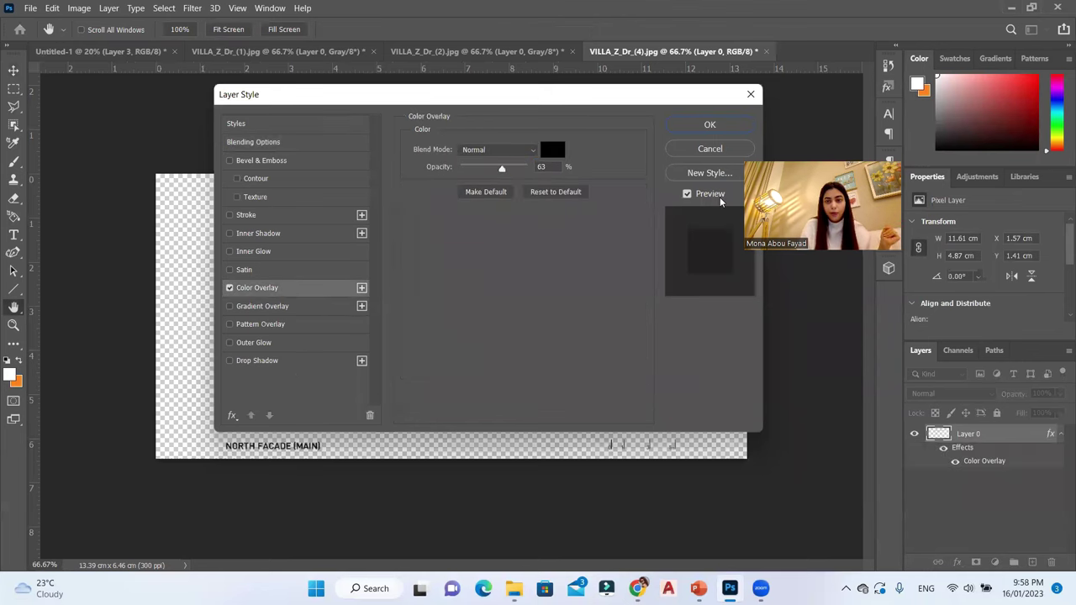
click(555, 149)
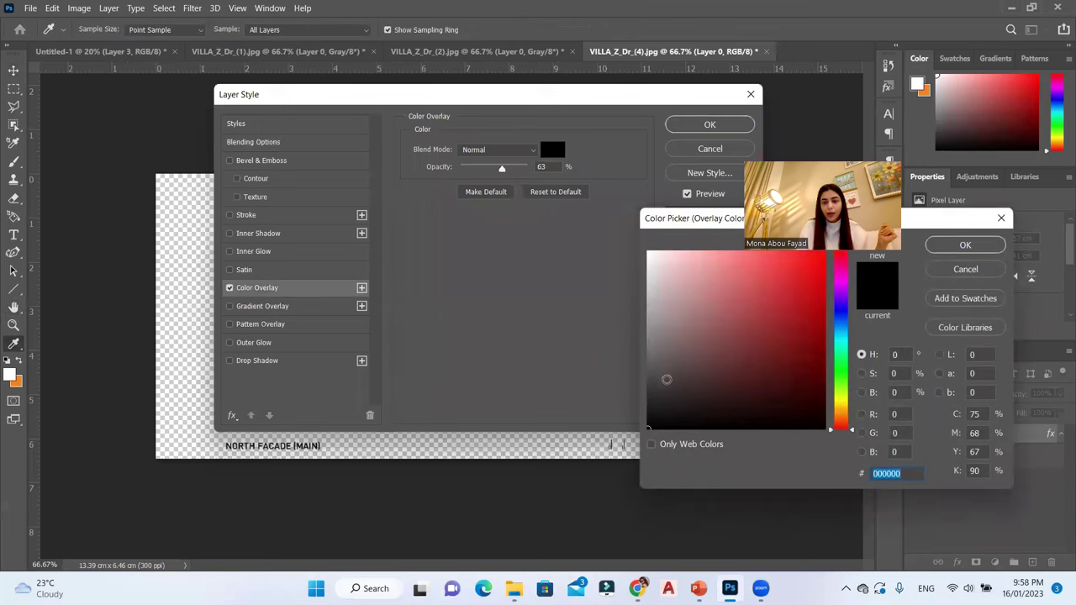
click(948, 243)
click(707, 124)
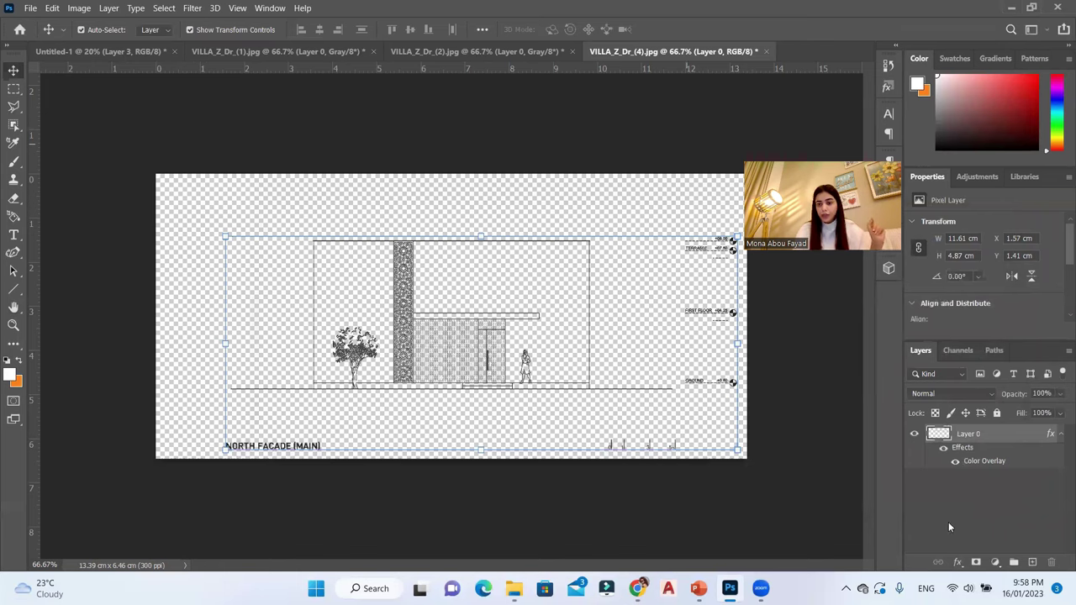
right_click(975, 437)
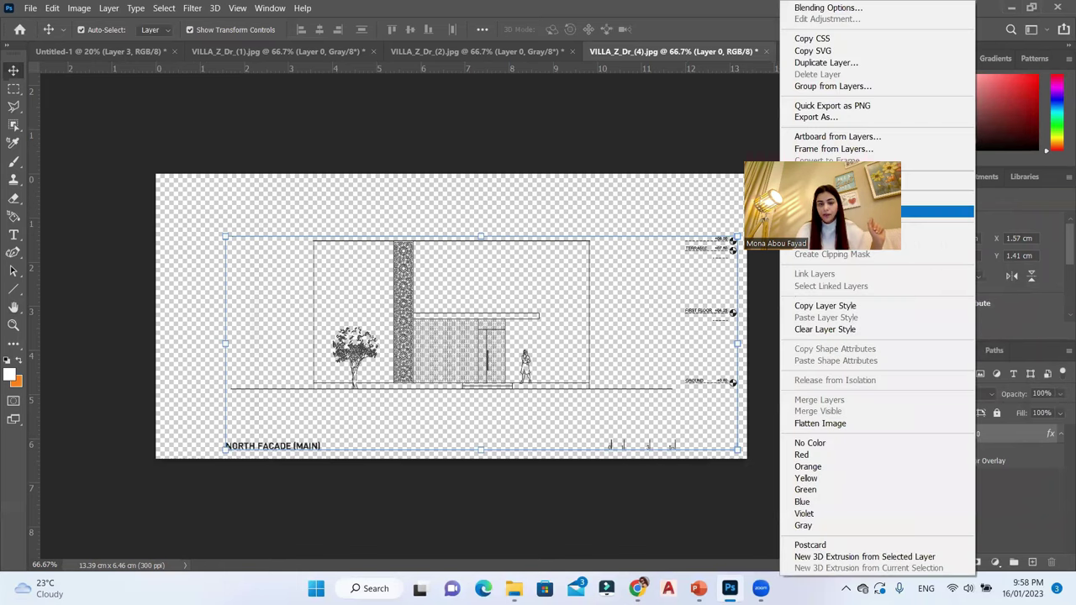
key(Return)
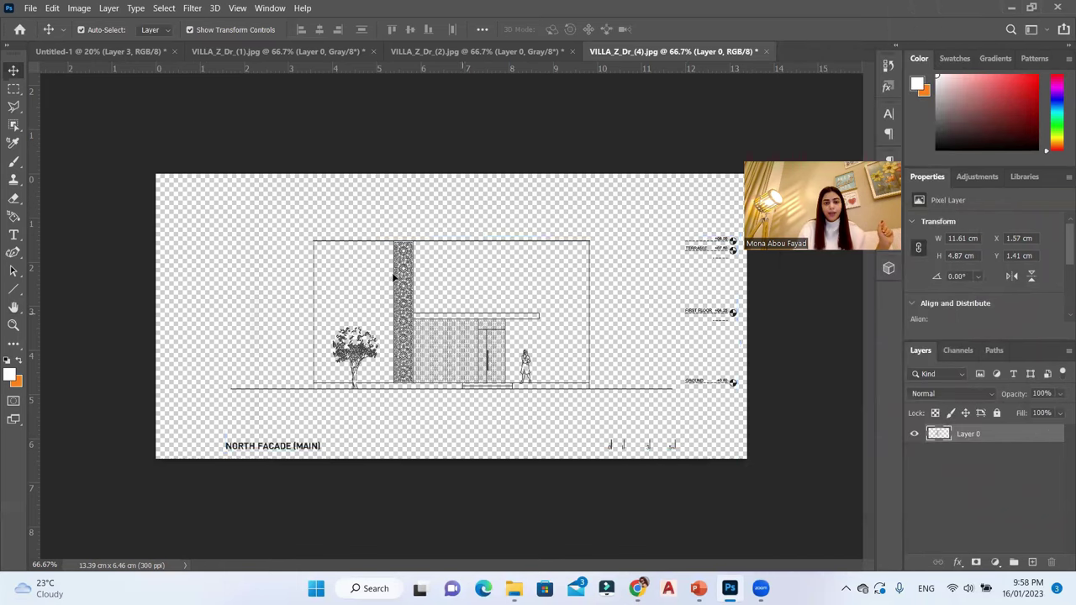
Copy the north facade into the poster above the villa render, at about X 33.9 cm, Y 47.74 cm, and invert it to white
mouse_move(393, 284)
mouse_down()
mouse_move(259, 75)
mouse_move(136, 48)
mouse_move(401, 301)
mouse_up()
drag(427, 339, 534, 394)
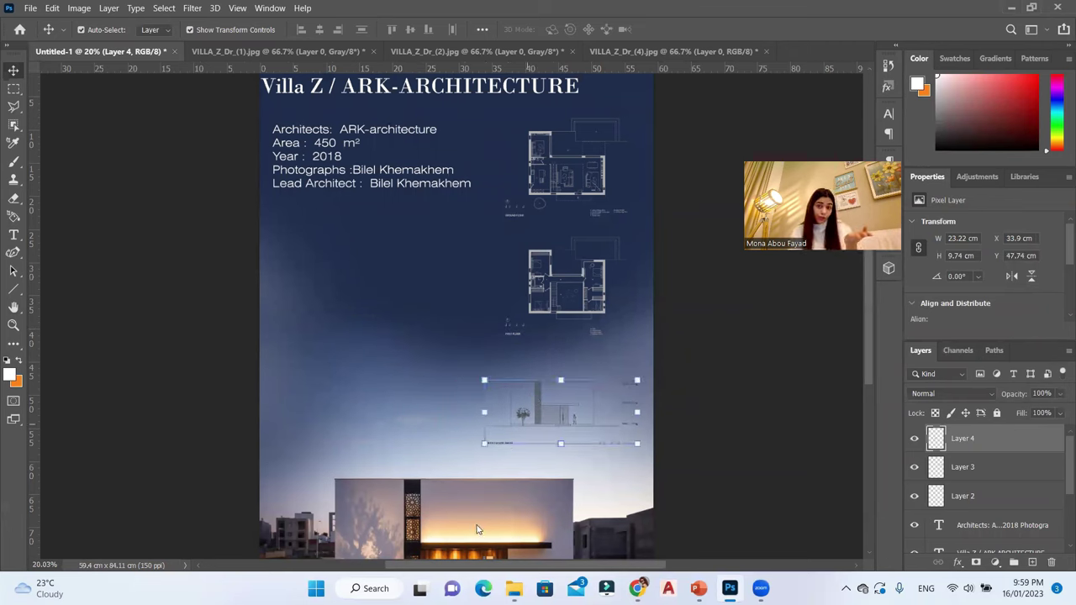
key(ctrl)
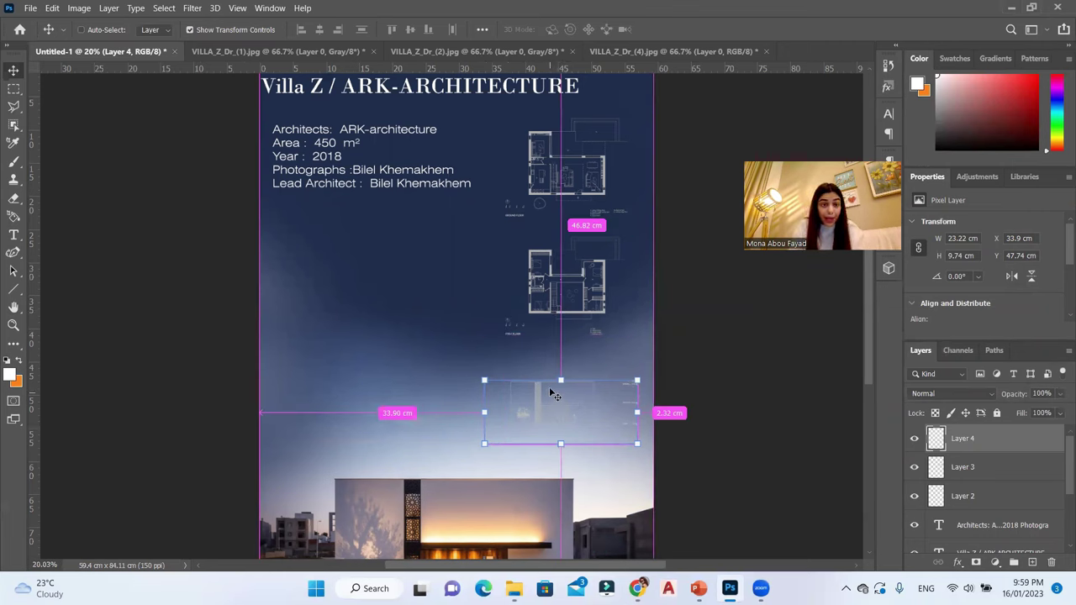
Move the north facade beneath the project details, at about X 2.83 cm, Y 21.22 cm
drag(542, 395, 317, 224)
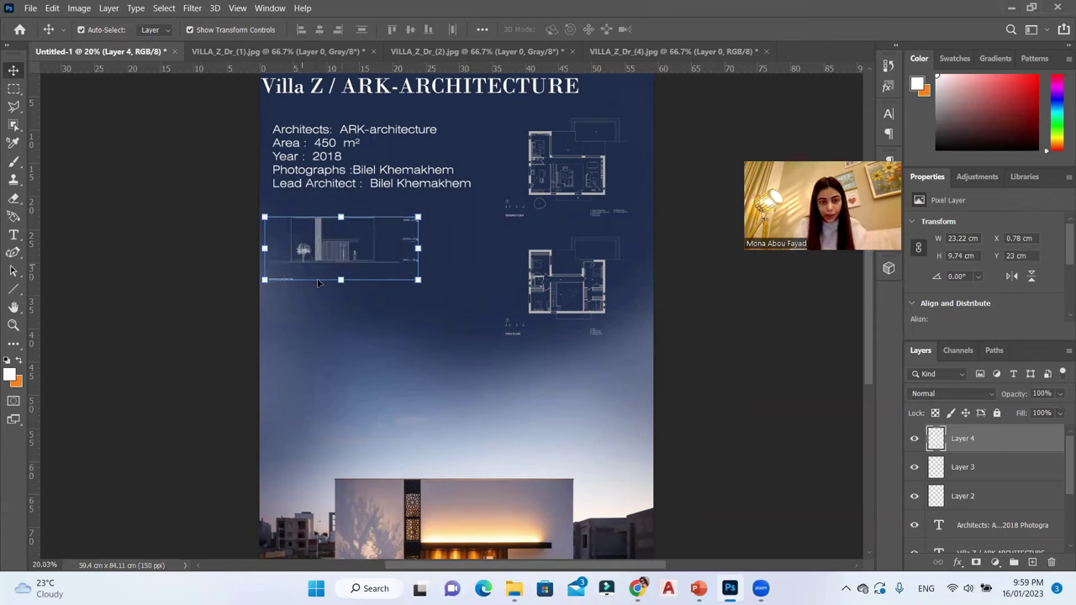
key(ctrl+t)
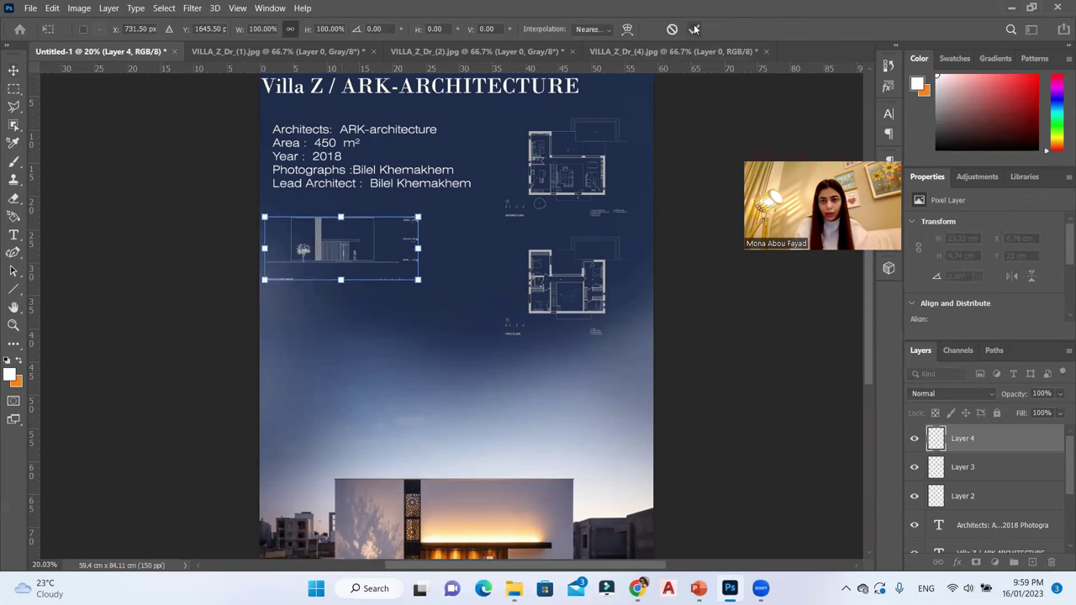
click(694, 29)
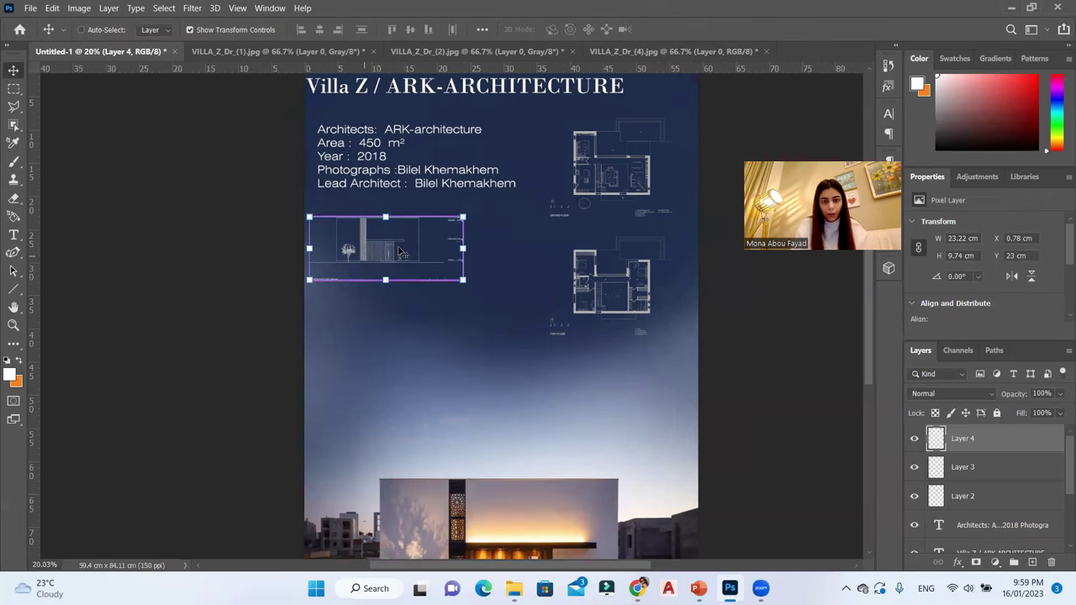
scroll(402, 253, up, 2)
drag(325, 248, 418, 215)
scroll(343, 229, down, 1)
scroll(343, 228, down, 5)
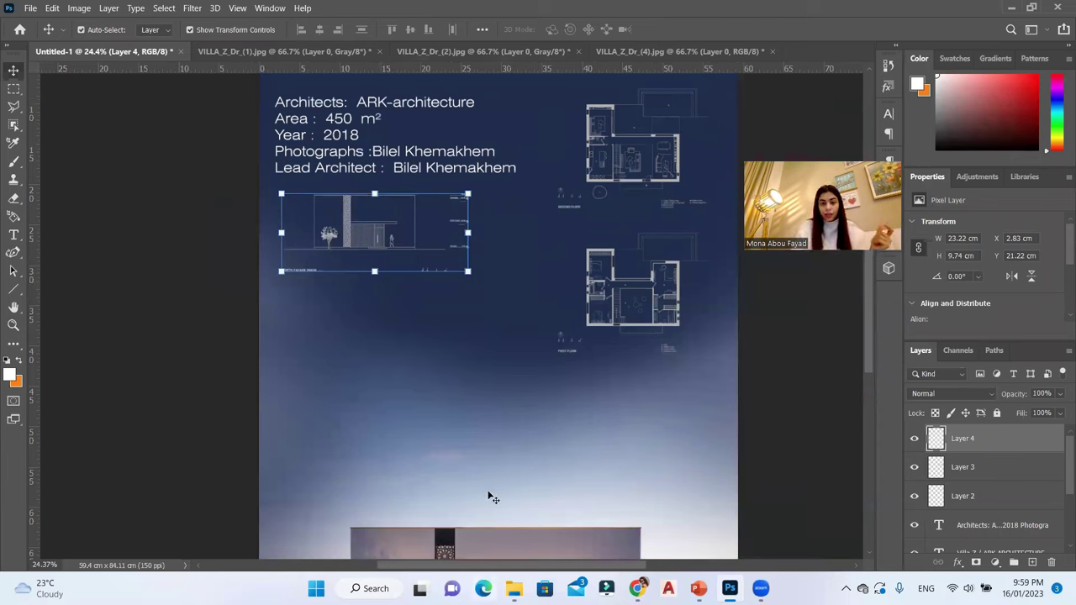
Open the south facade drawing VILLA_Z_Dr_(5).jpg from the POSTER folder in Photoshop
key(alt+Tab)
right_click(578, 243)
mouse_move(627, 319)
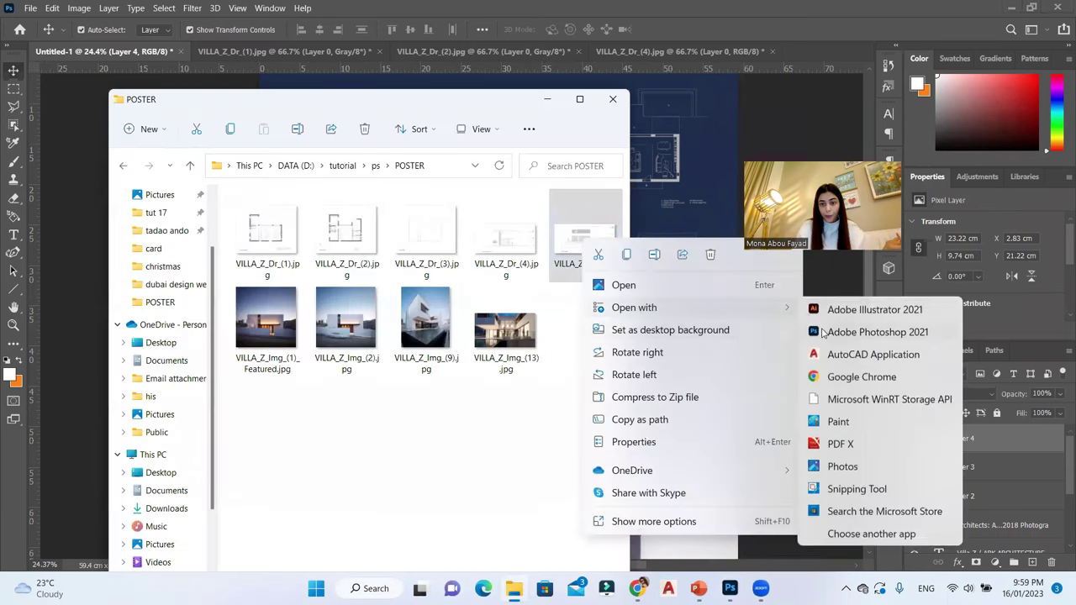
click(827, 331)
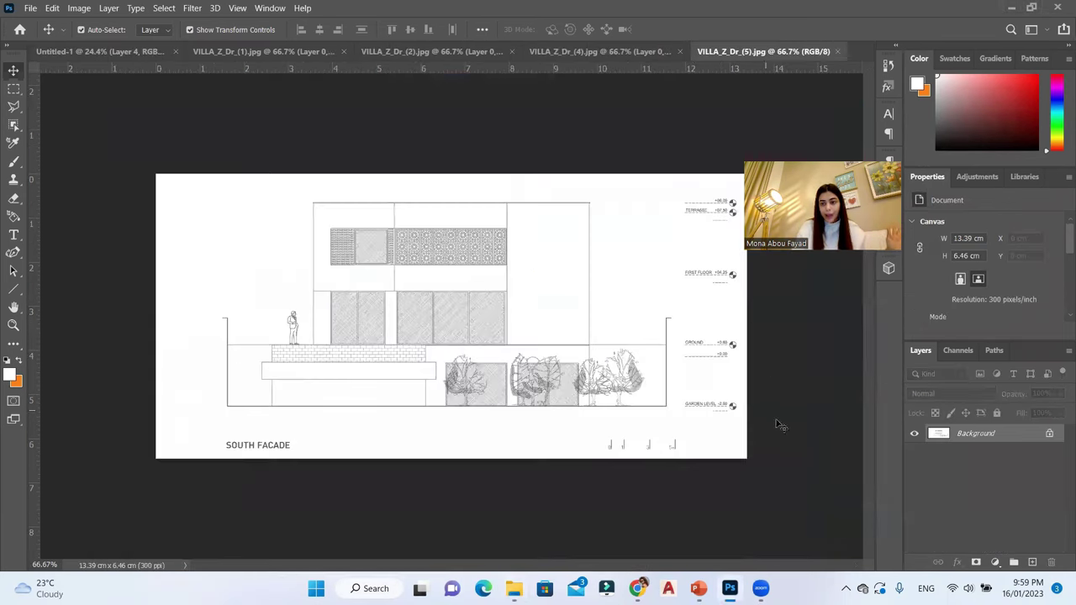
Unlock the south facade's background layer, select its white areas with Color Range at fuzziness 30, delete them, and deselect
click(1049, 431)
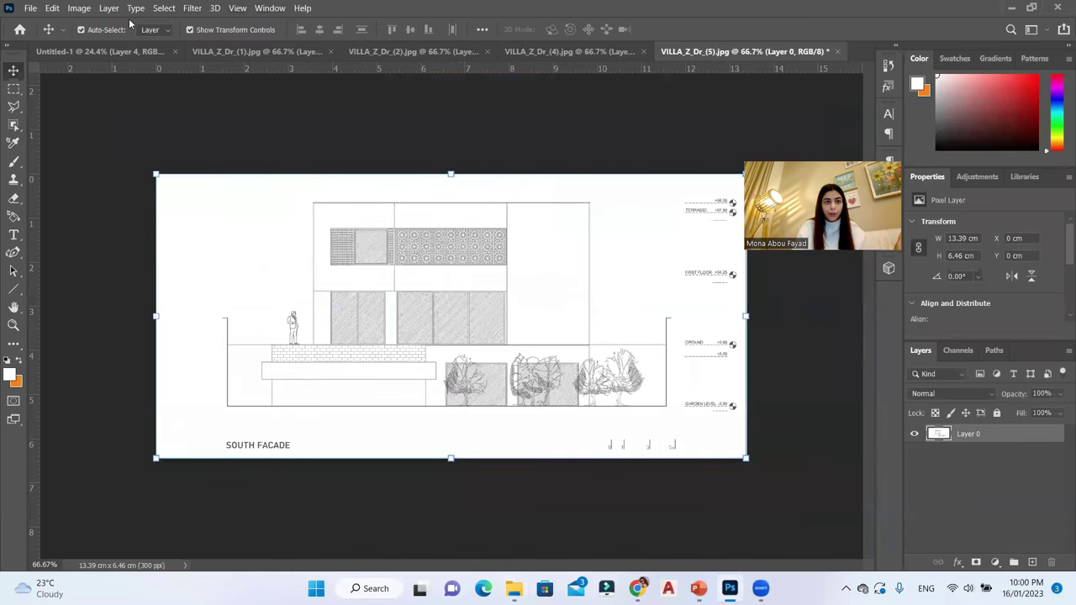
click(163, 8)
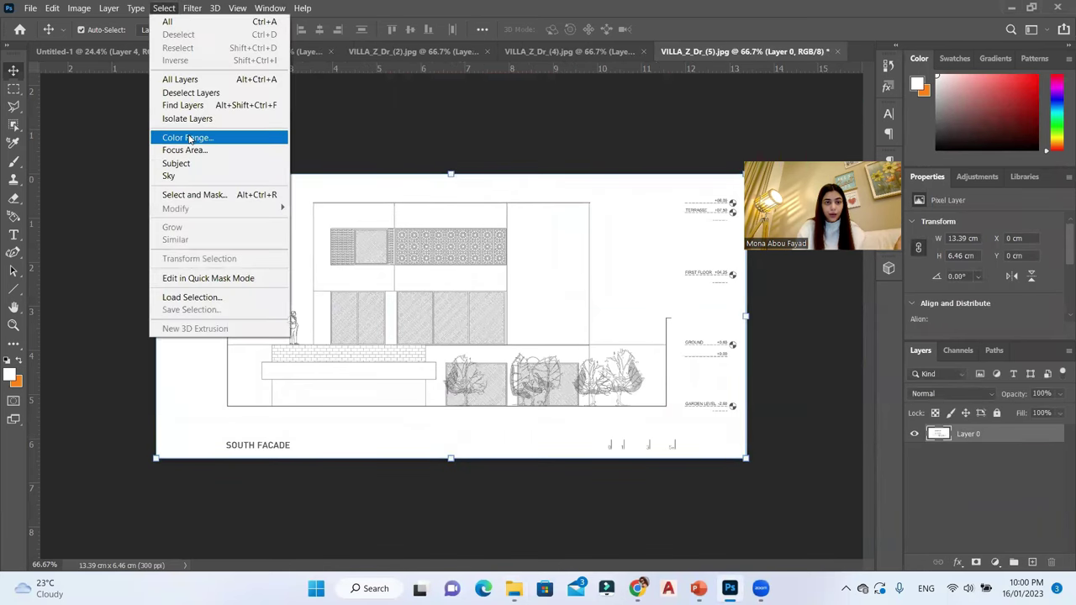
click(190, 140)
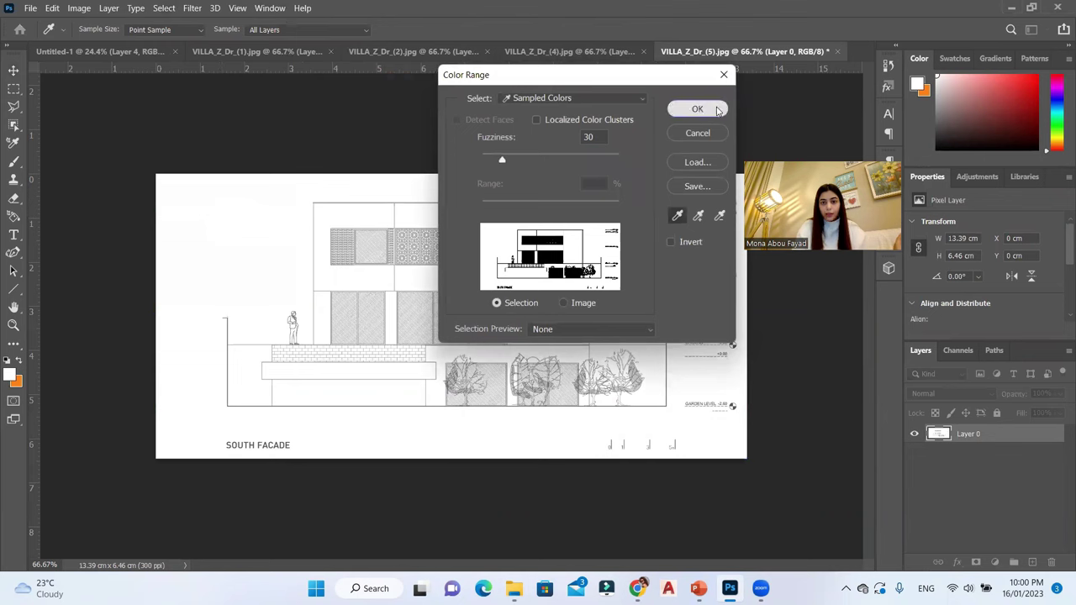
click(696, 109)
key(Delete)
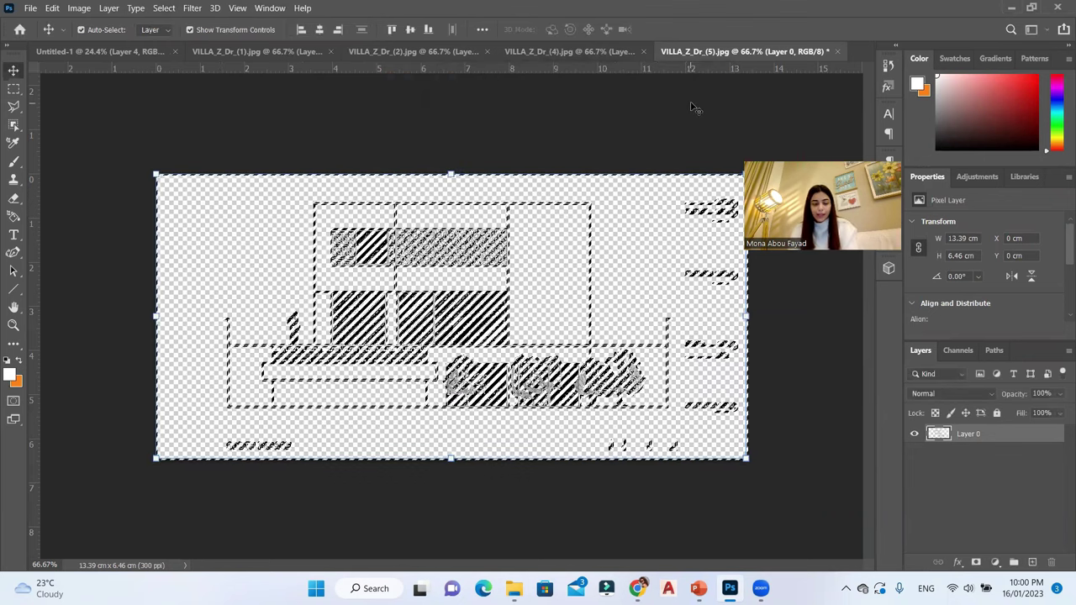
key(ctrl+d)
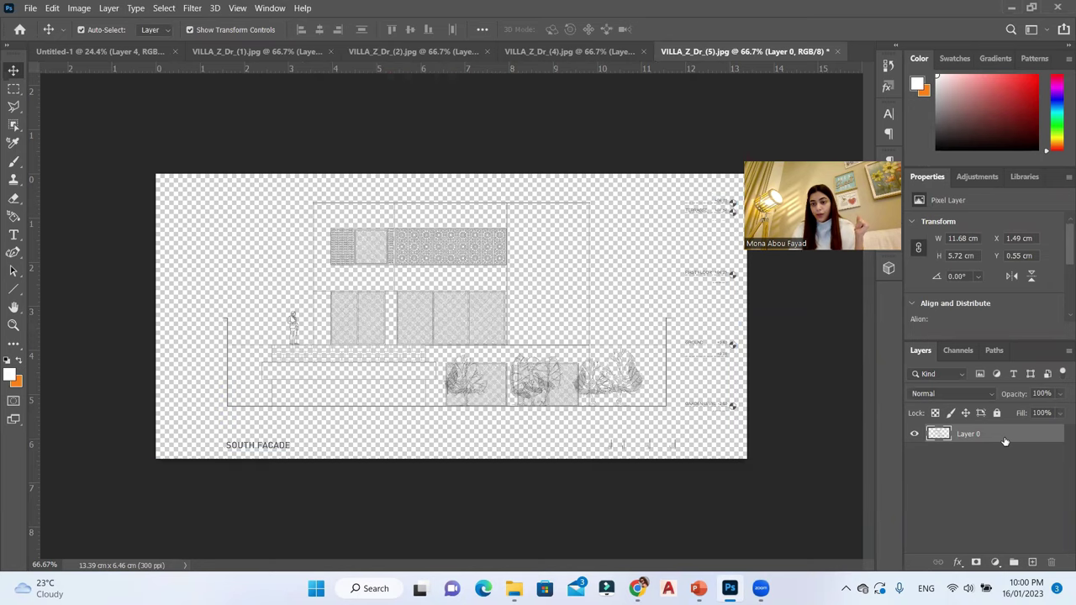
Apply a black Color Overlay at 63% opacity to the south facade layer and rasterize the layer style
double_click(1005, 441)
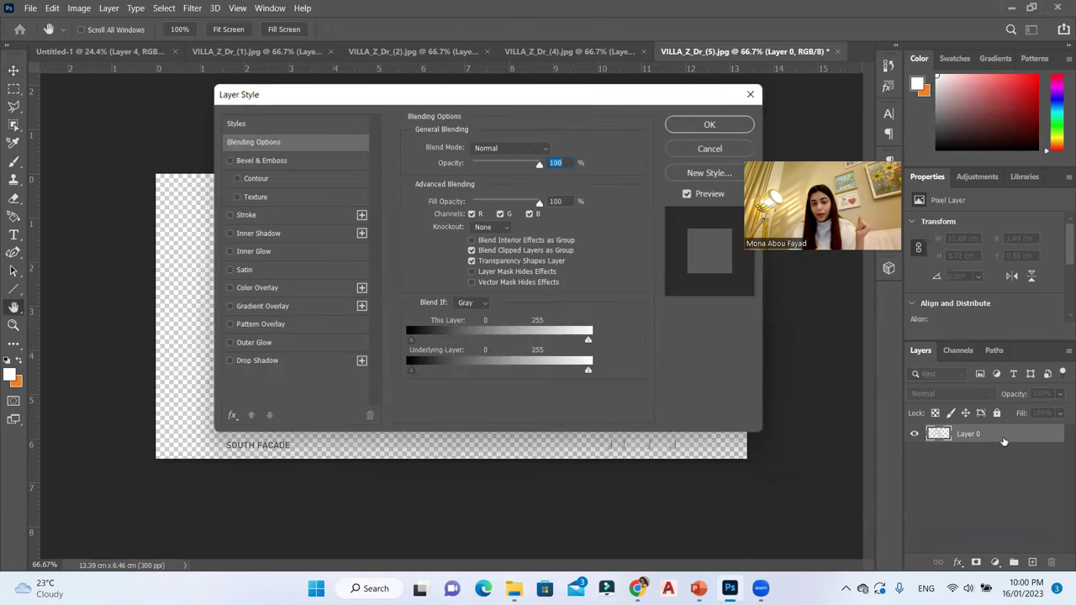
click(299, 289)
click(706, 124)
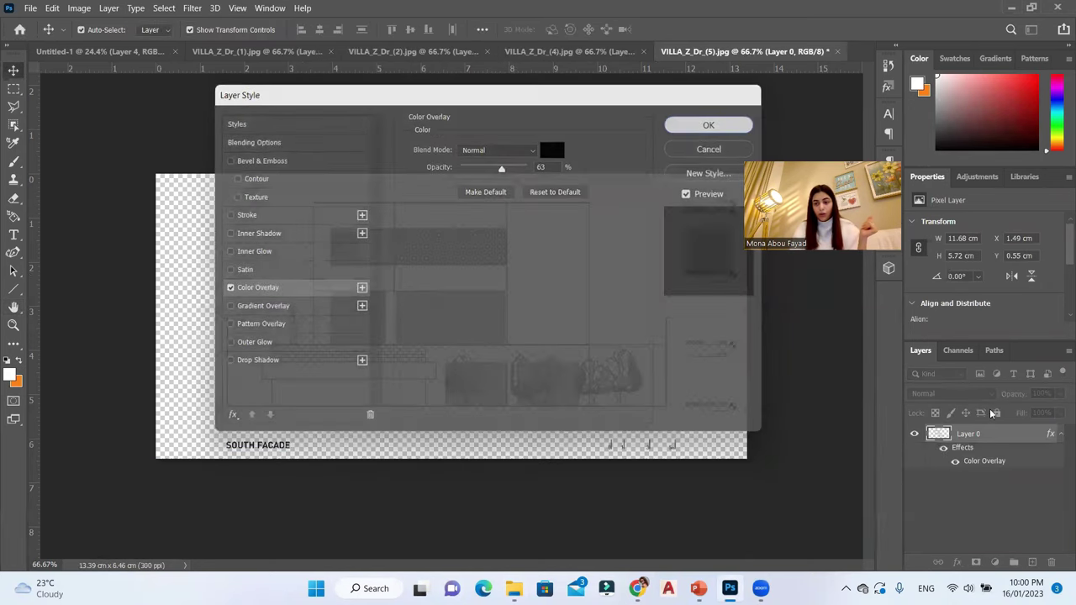
right_click(994, 433)
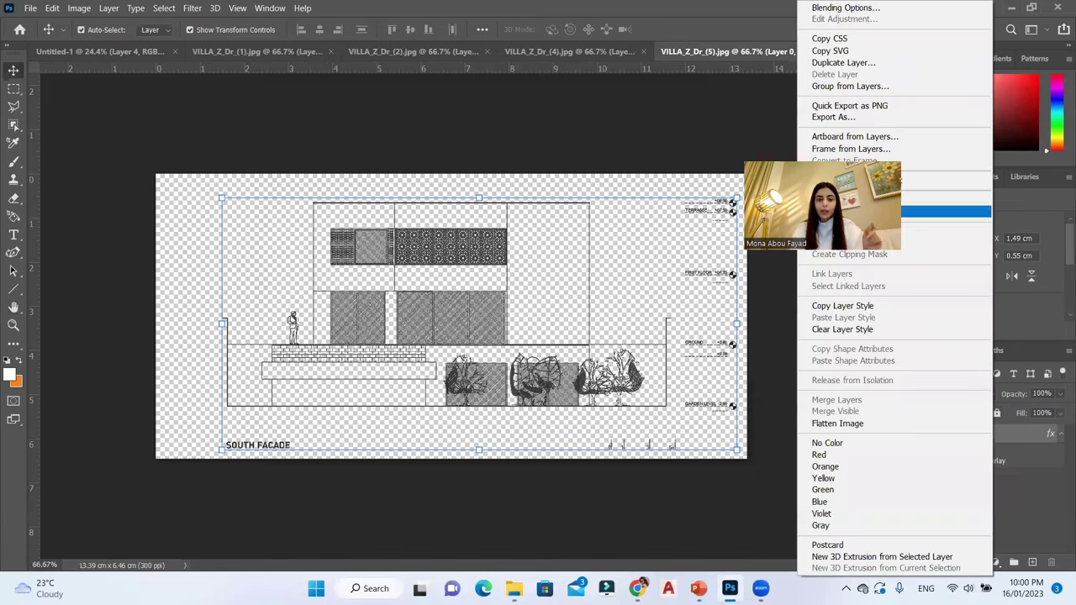
Place the south facade in white on the poster beneath the north facade, at about X 1.96 cm, Y 32.68 cm
click(377, 360)
drag(433, 259, 368, 332)
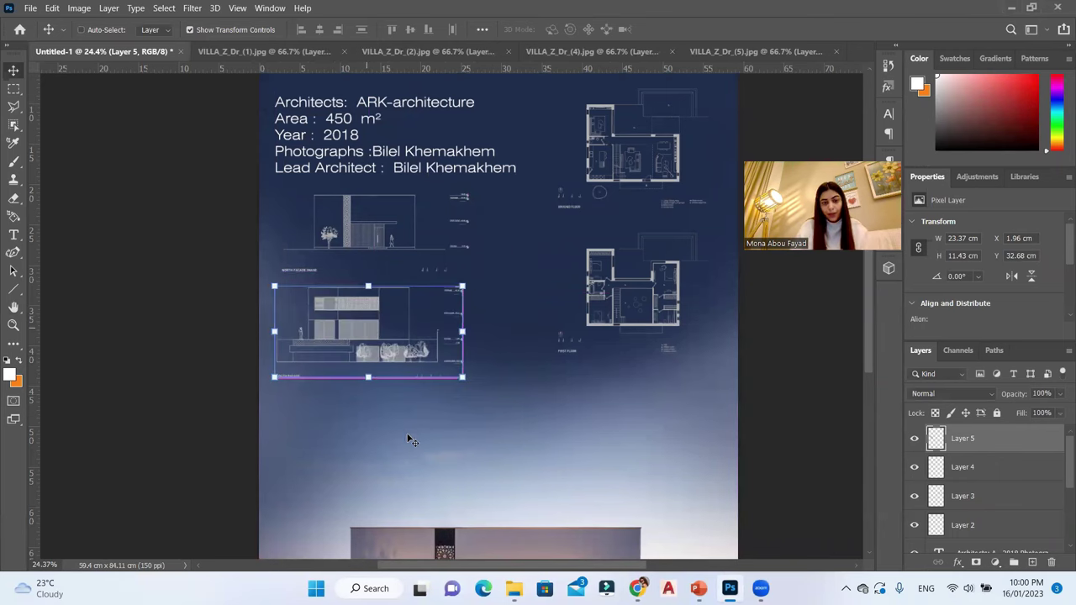
scroll(408, 437, down, 2)
click(168, 377)
Move the project details text block up closer to the title, to about X 1.97 cm, Y 7.93 cm
scroll(370, 328, up, 3)
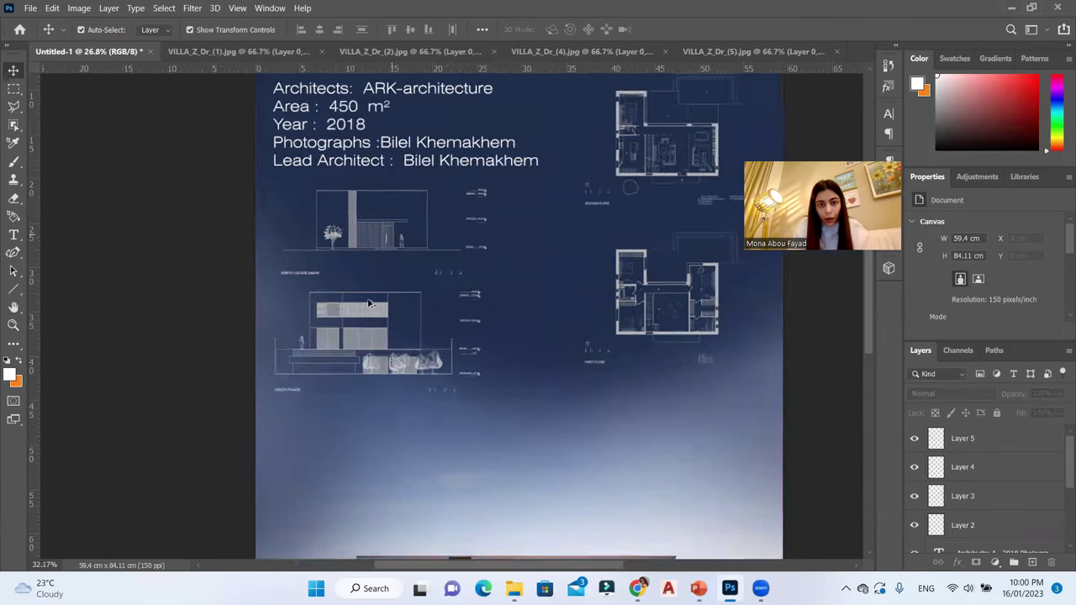
scroll(368, 329, up, 3)
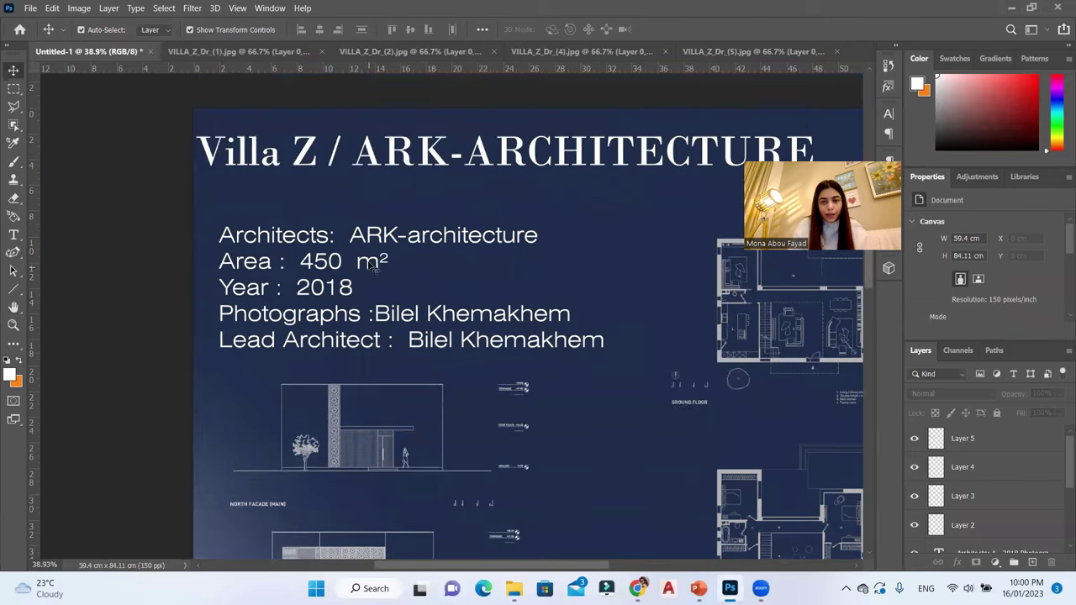
click(372, 263)
drag(372, 260, 373, 246)
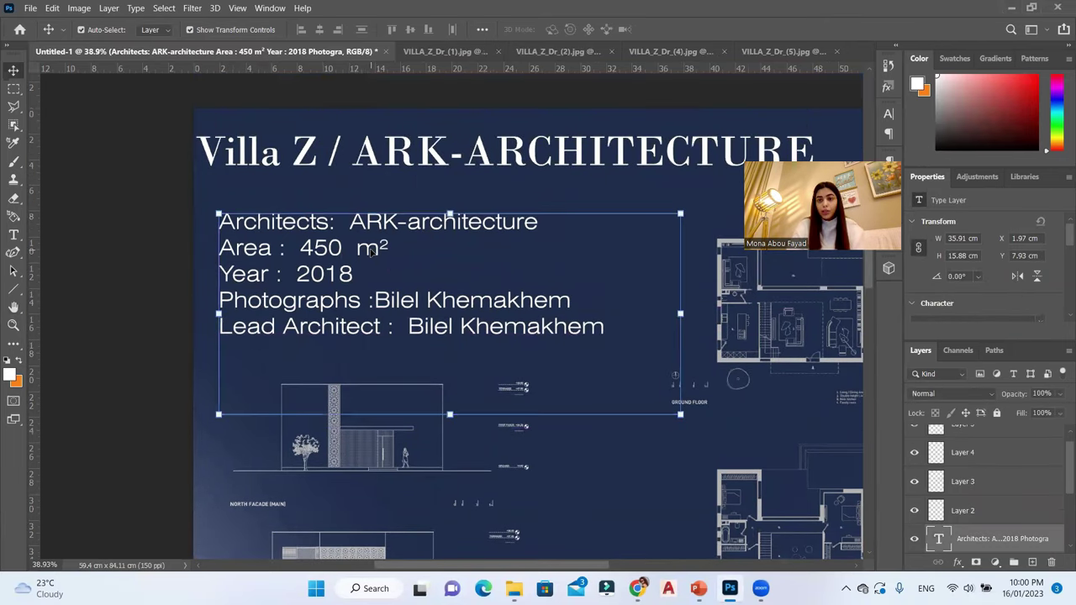
Shift the south facade slightly up towards the north facade, to about X 1.96 cm, Y 32.09 cm
scroll(373, 247, down, 3)
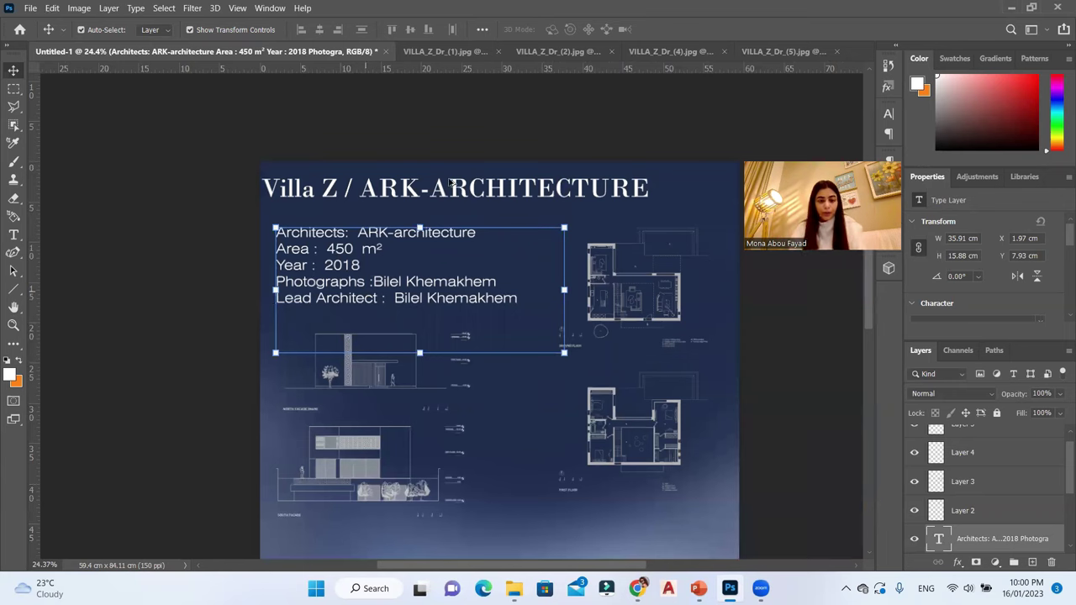
scroll(411, 222, down, 2)
scroll(410, 223, down, 1)
click(363, 296)
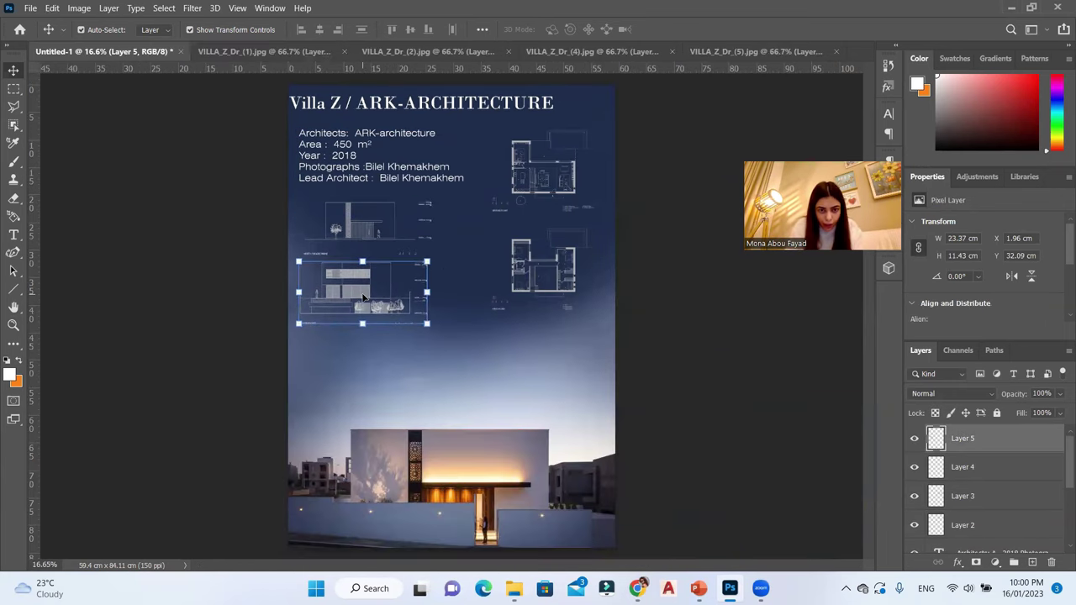
click(672, 406)
Scale the villa render layer to about 66.77 x 105.75 cm and place it at about X -3.67 cm, Y -10.82 cm
scroll(983, 469, down, 5)
click(1013, 487)
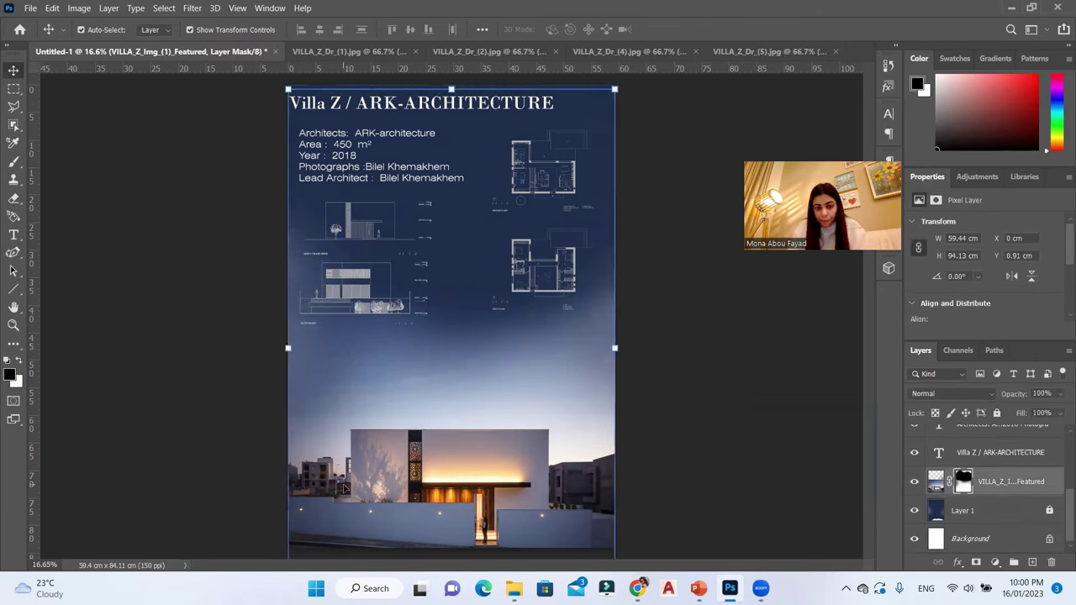
key(ctrl+minus)
key(ctrl+t)
drag(407, 428, 406, 429)
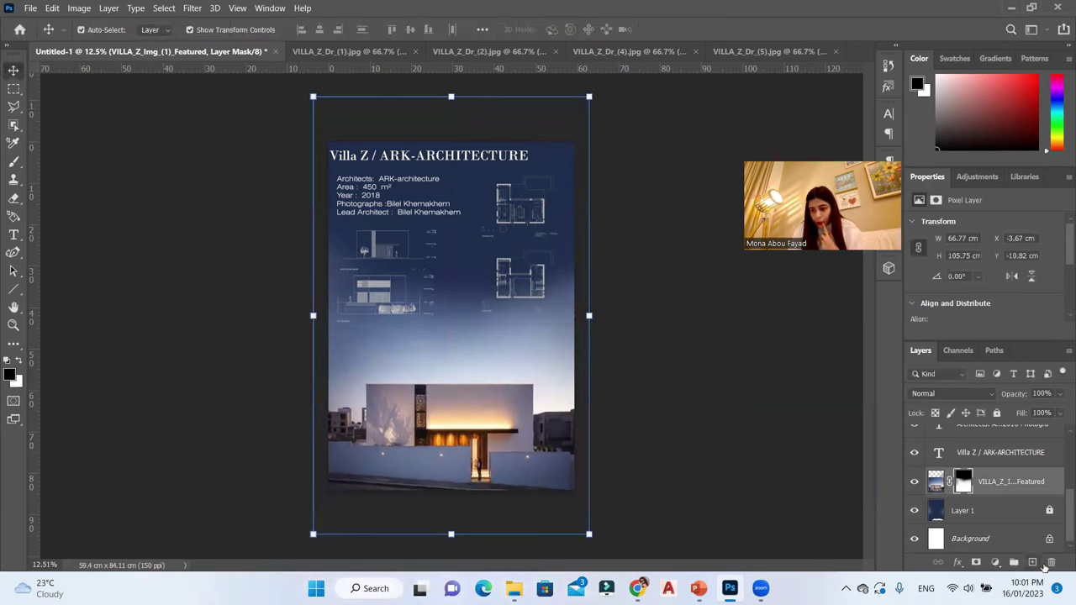
Add a new layer above the villa render and use the Swarm 4 brush in white at 39% opacity for birds in the sky
click(1033, 561)
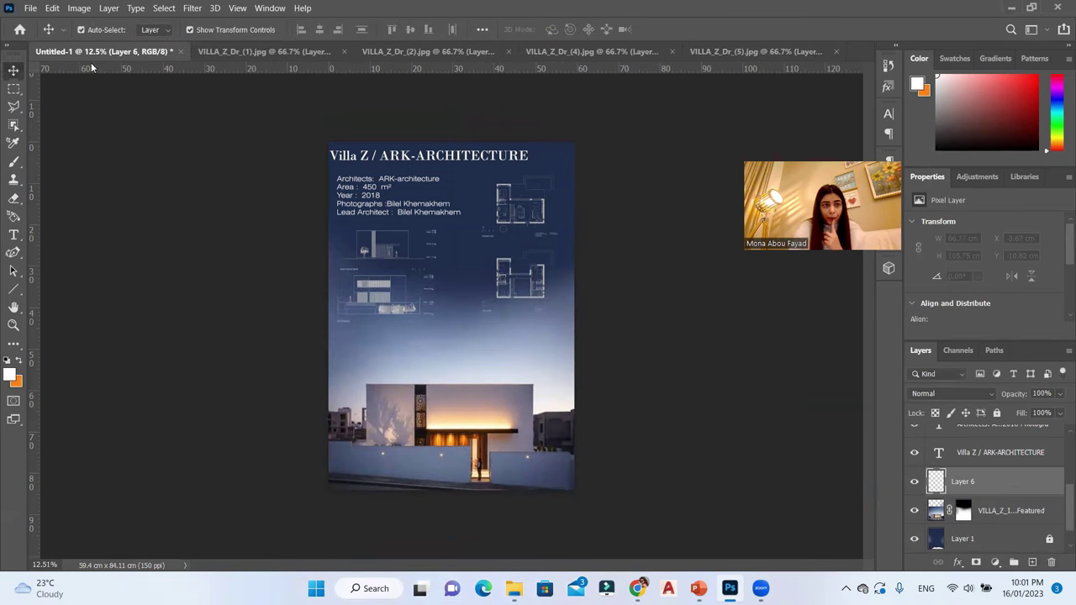
click(13, 161)
right_click(437, 298)
scroll(622, 420, down, 5)
double_click(538, 475)
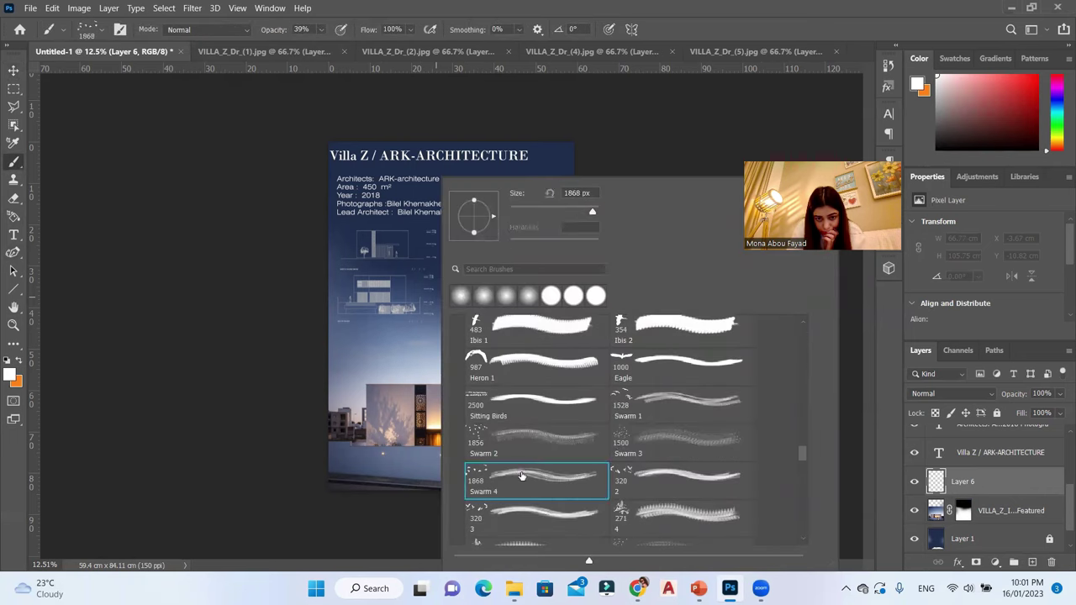
Paint soft white clouds across the sky above the villa with cloud brushes at 39% opacity
scroll(467, 357, up, 3)
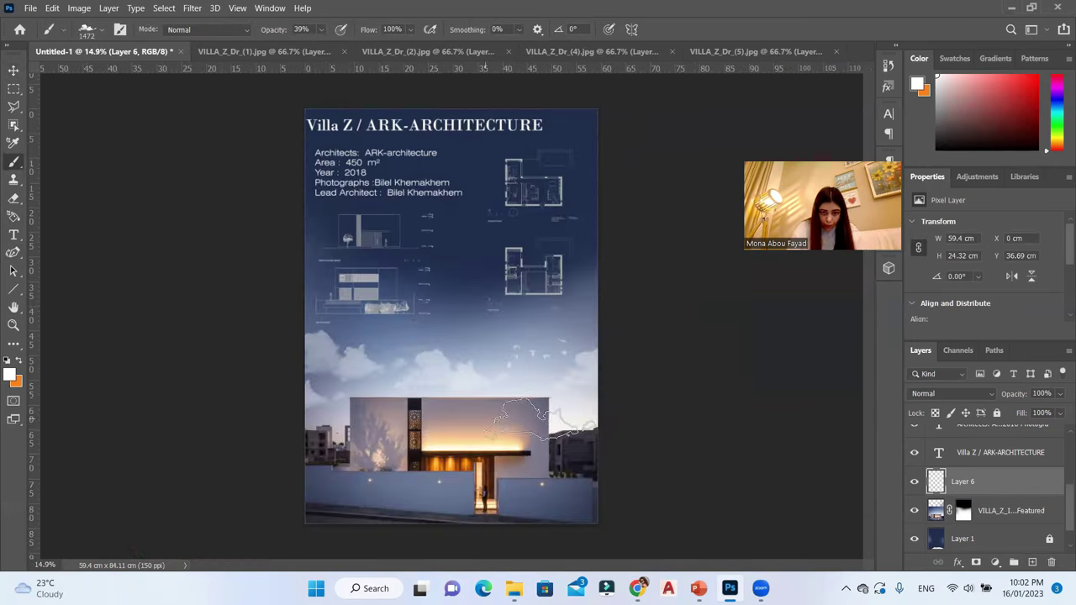
click(593, 318)
click(479, 335)
scroll(513, 427, up, 2)
scroll(467, 395, down, 2)
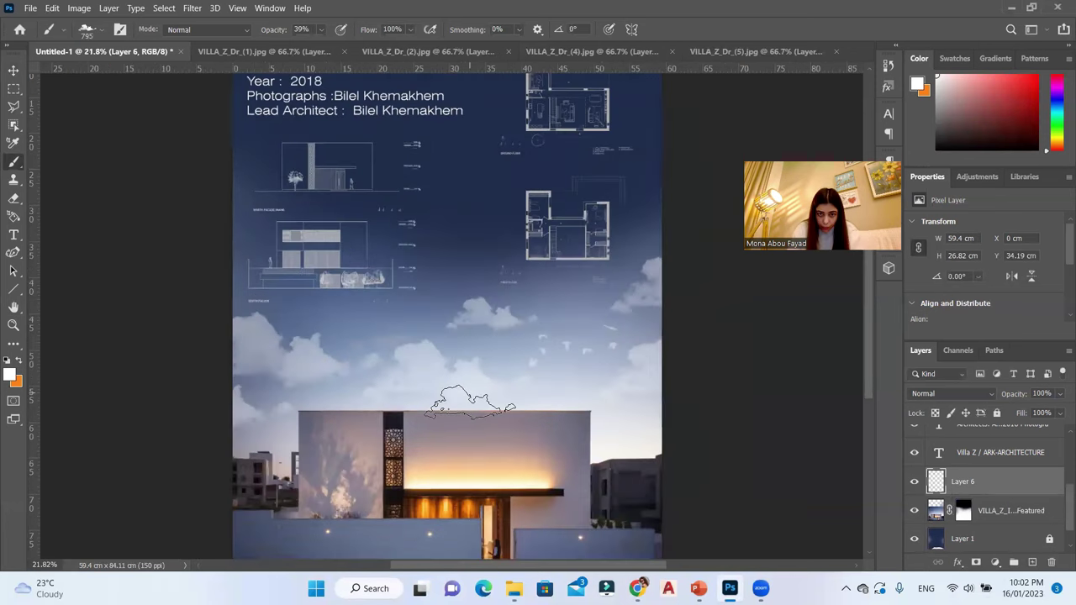
Paint a faint white moon among the clouds on the sky's left side with the Moon 10 brush at 39% opacity
right_click(463, 378)
scroll(538, 385, up, 5)
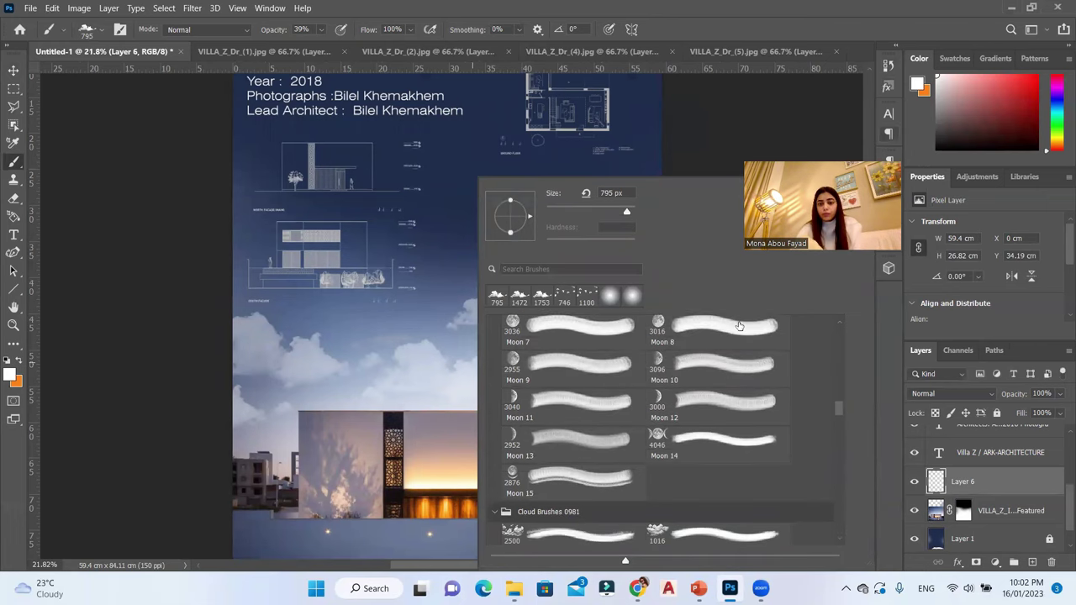
click(701, 360)
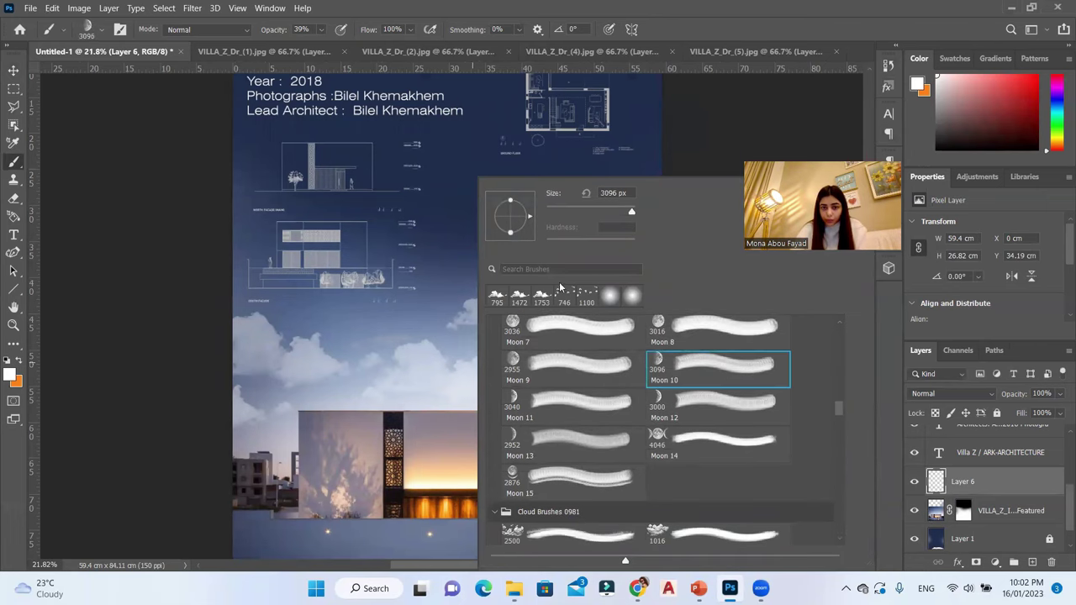
click(370, 373)
mouse_move(361, 356)
mouse_down()
mouse_move(377, 360)
mouse_move(374, 346)
mouse_up()
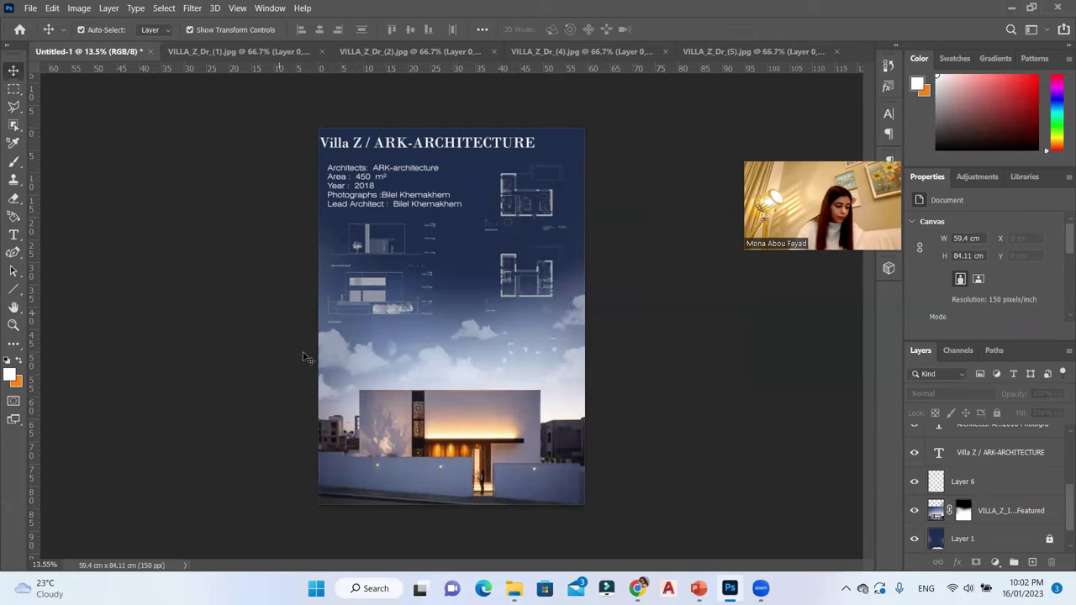
Examine the poster's sky, drawings and text up close, and fit the whole poster on screen
click(442, 328)
click(422, 399)
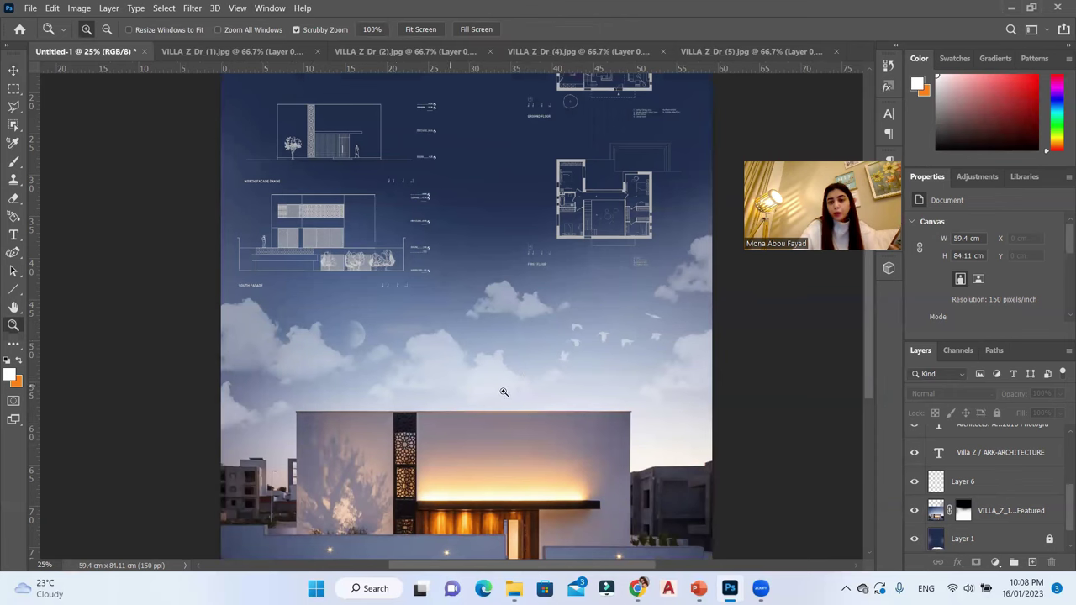
scroll(514, 380, up, 5)
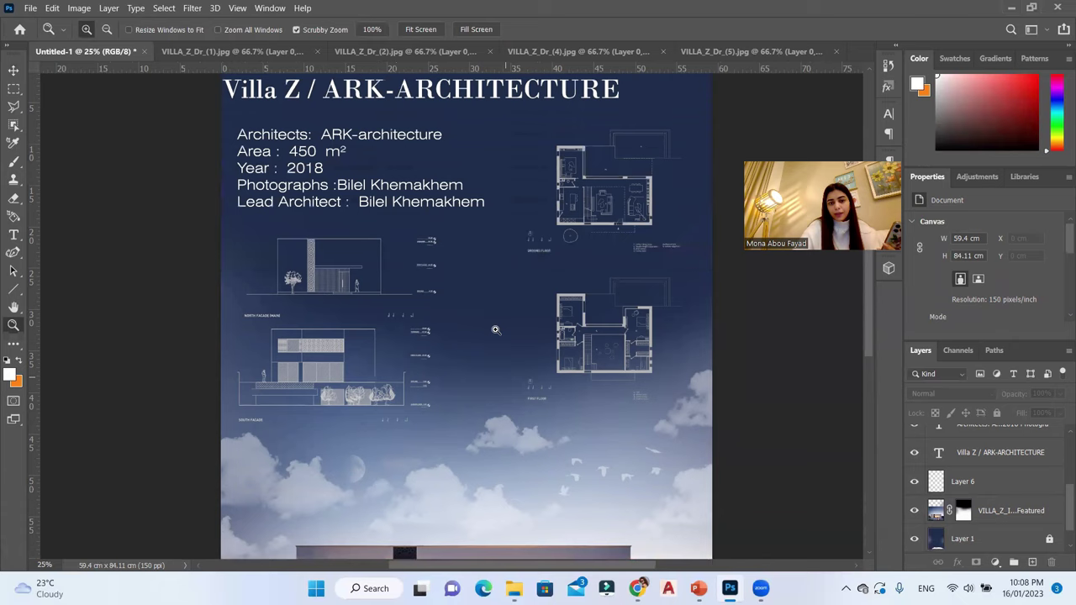
right_click(483, 287)
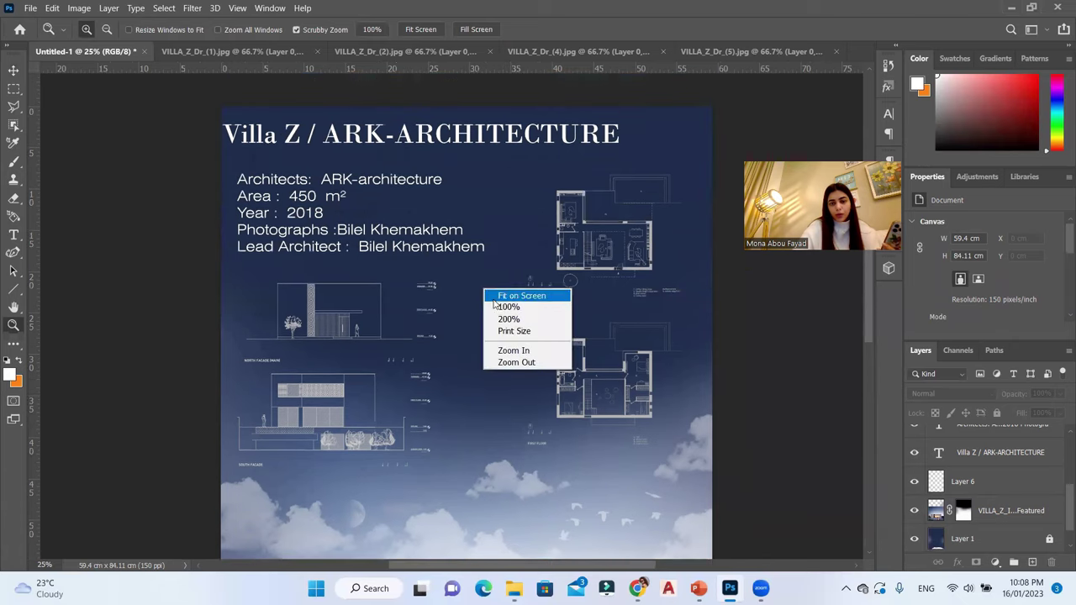
click(517, 295)
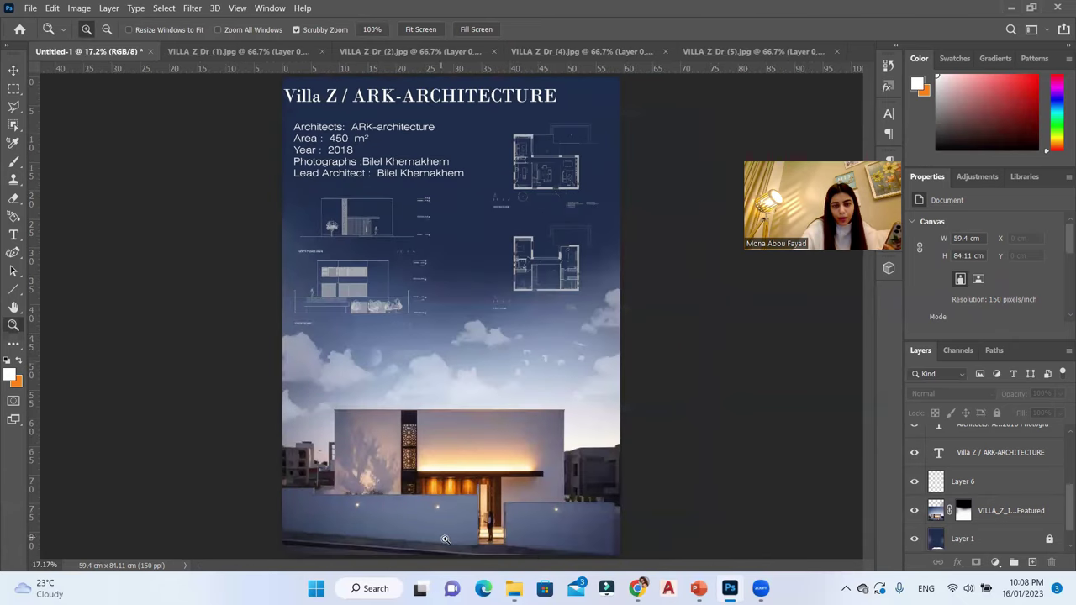